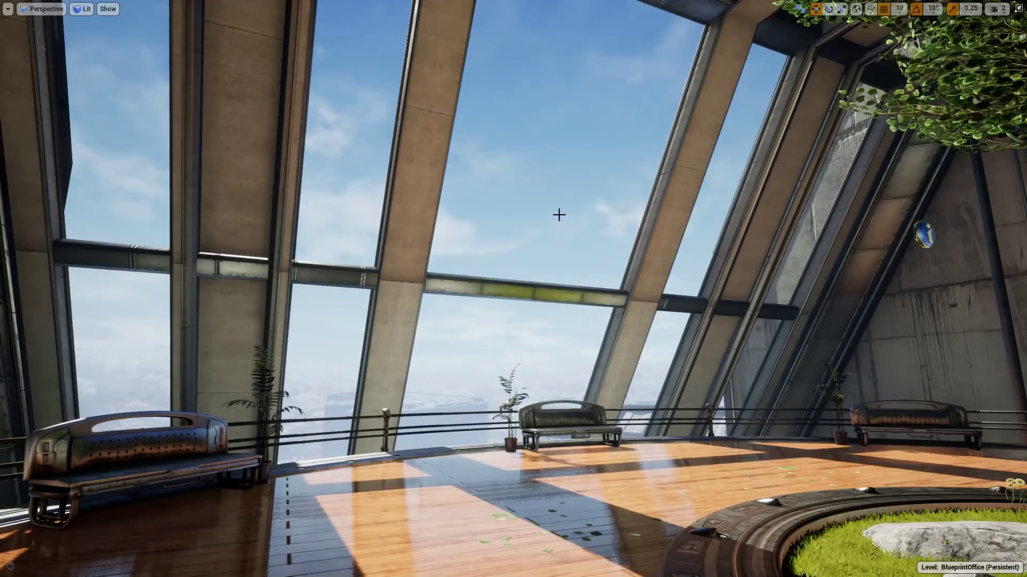
# Set the viewport camera speed to 4
pyautogui.moveTo(555, 215)
pyautogui.mouseDown(button='right')
pyautogui.moveTo(528, 221)
pyautogui.moveTo(559, 219)
pyautogui.moveTo(550, 216)
pyautogui.mouseUp(button='right')
pyautogui.press('s')
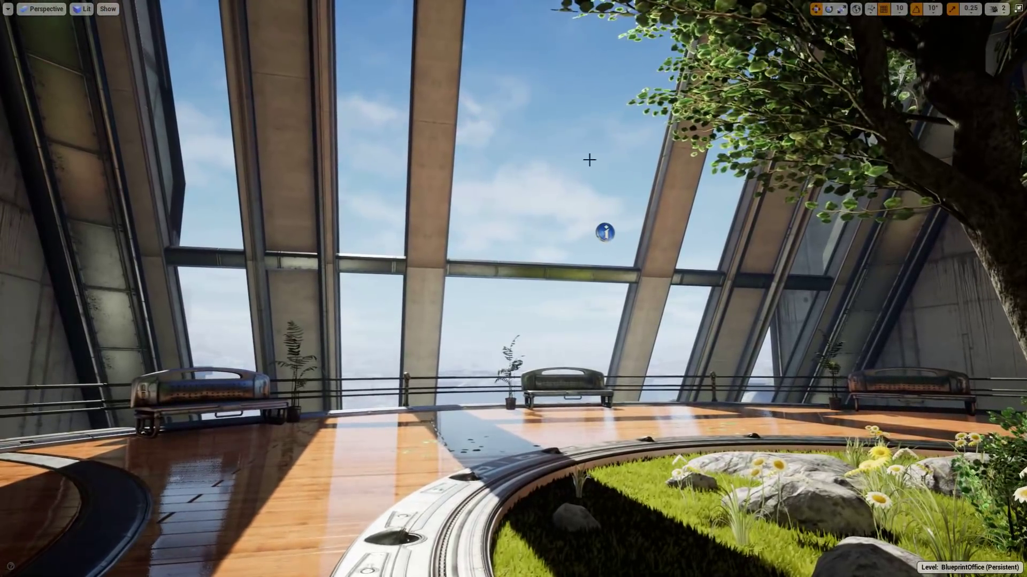
pyautogui.click(995, 8)
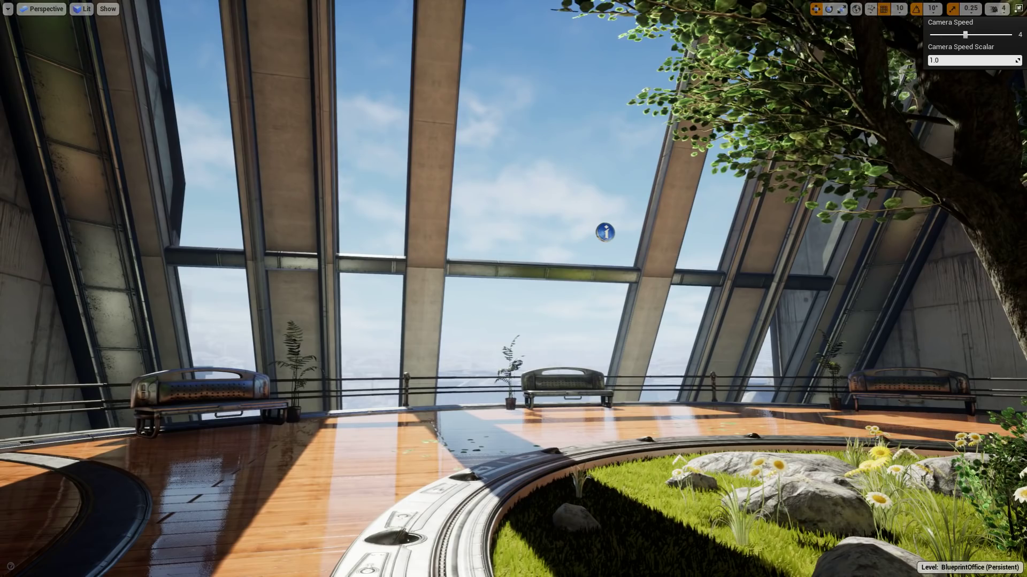
# Fly out through the office's slanted window to examine the neighbouring high-rise towers and the city behind them
pyautogui.press('w')
pyautogui.moveTo(540, 224); pyautogui.dragTo(566, 262, button='right')
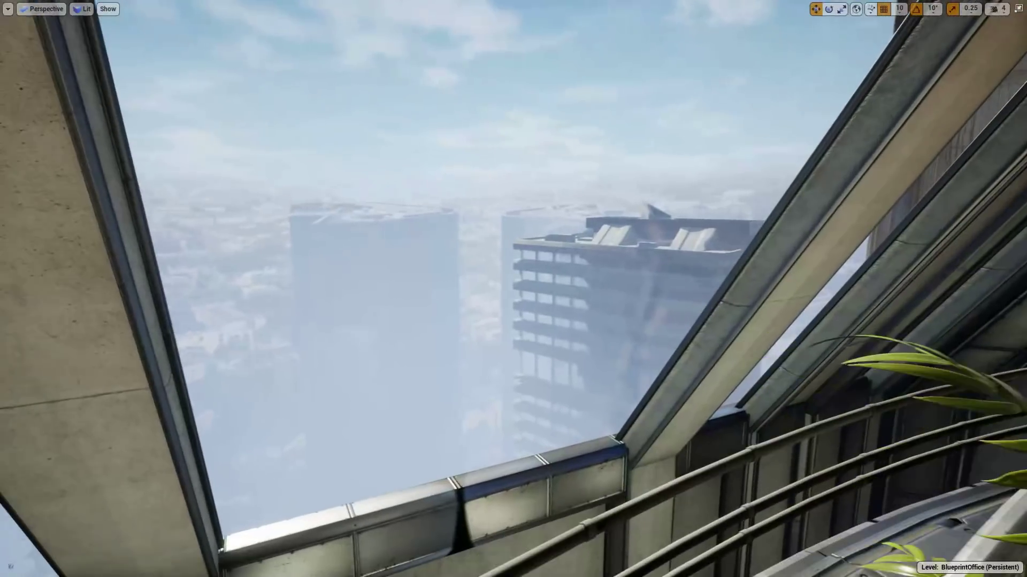
pyautogui.moveTo(493, 241); pyautogui.dragTo(597, 233, button='right')
pyautogui.press('s')
pyautogui.press('w')
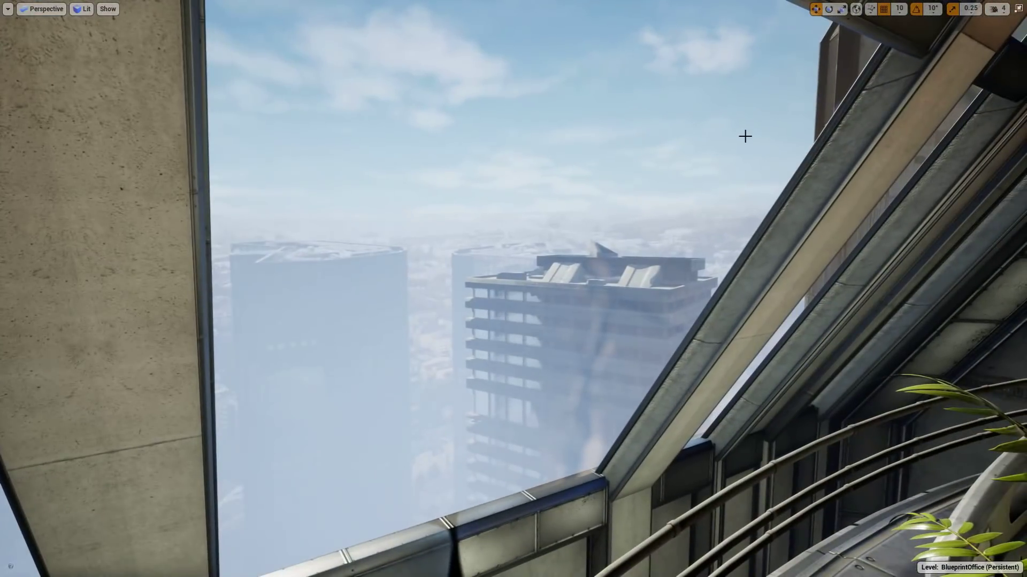
pyautogui.press('w')
pyautogui.moveTo(596, 234); pyautogui.dragTo(625, 252, button='right')
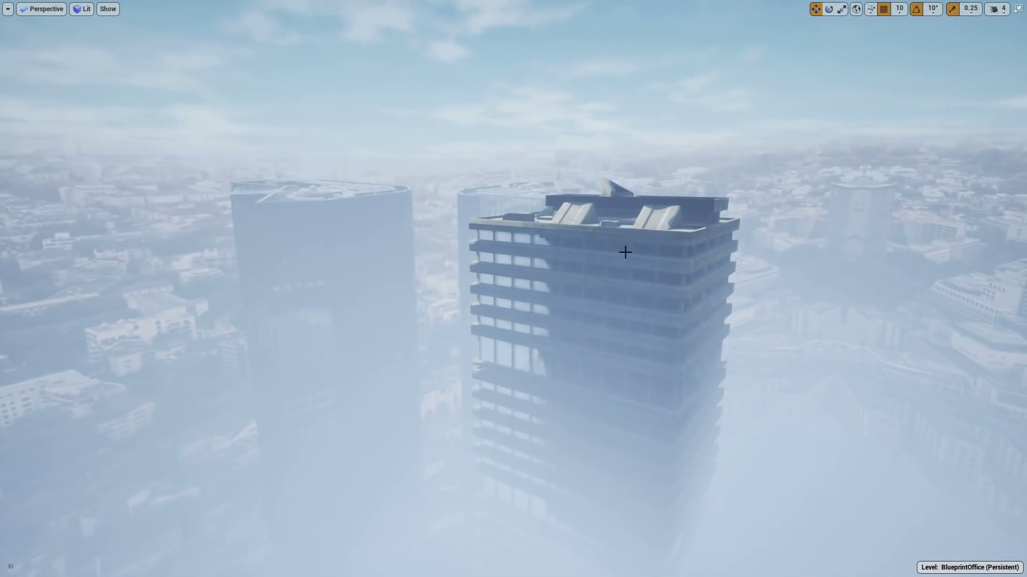
# Try moving the top section of the nearest tower and undo the move
pyautogui.moveTo(602, 330); pyautogui.dragTo(593, 288)
pyautogui.hotkey('ctrl', 'z')
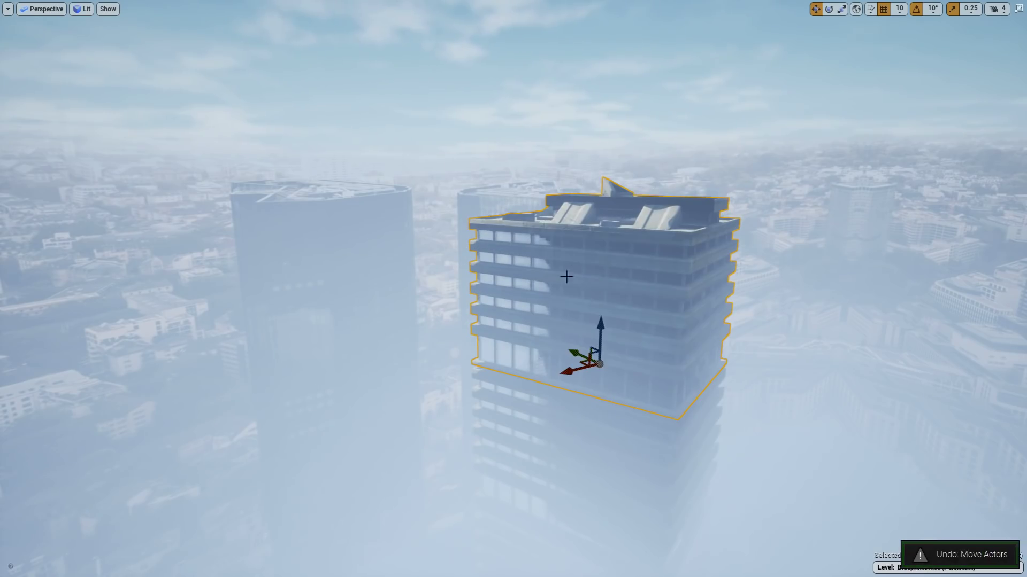
pyautogui.moveTo(593, 289)
pyautogui.mouseDown(button='right')
pyautogui.moveTo(577, 278)
pyautogui.moveTo(604, 278)
pyautogui.mouseUp(button='right')
# Select the distant city backdrop mesh and try raising it slightly
pyautogui.moveTo(530, 293); pyautogui.dragTo(601, 233, button='right')
pyautogui.press('s')
pyautogui.press('w')
pyautogui.press('w')
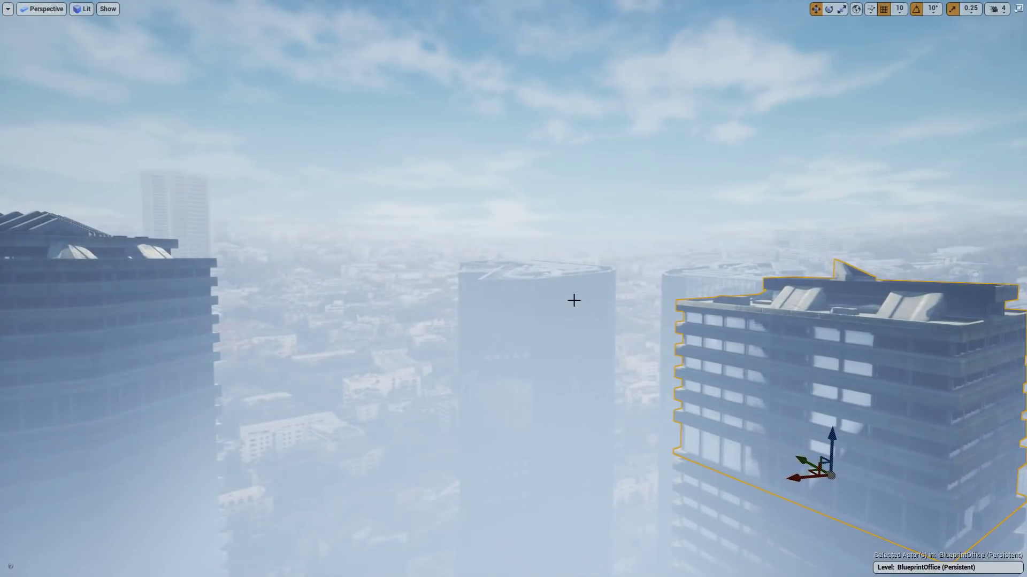
pyautogui.click(535, 290)
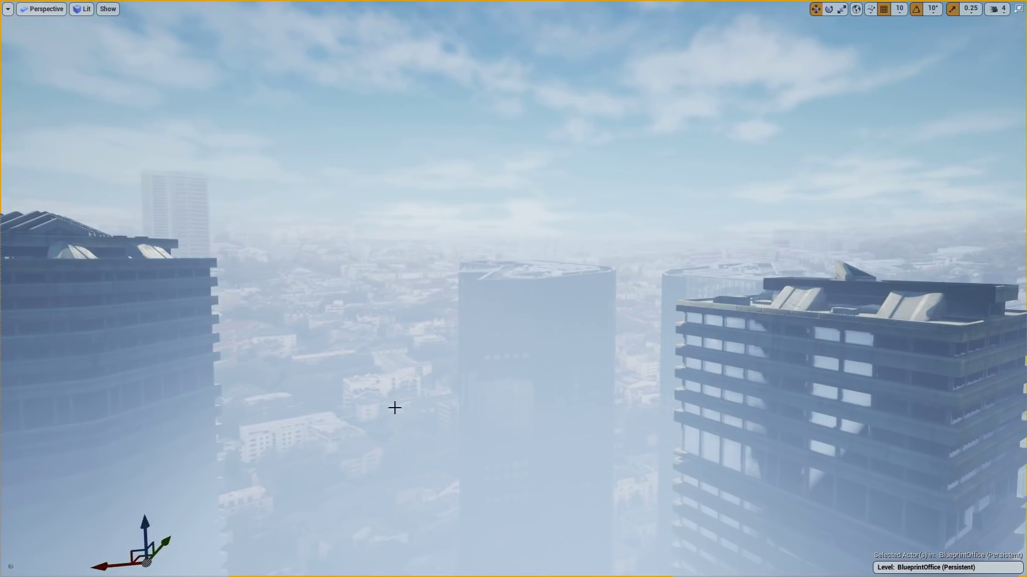
pyautogui.moveTo(144, 526); pyautogui.dragTo(260, 467)
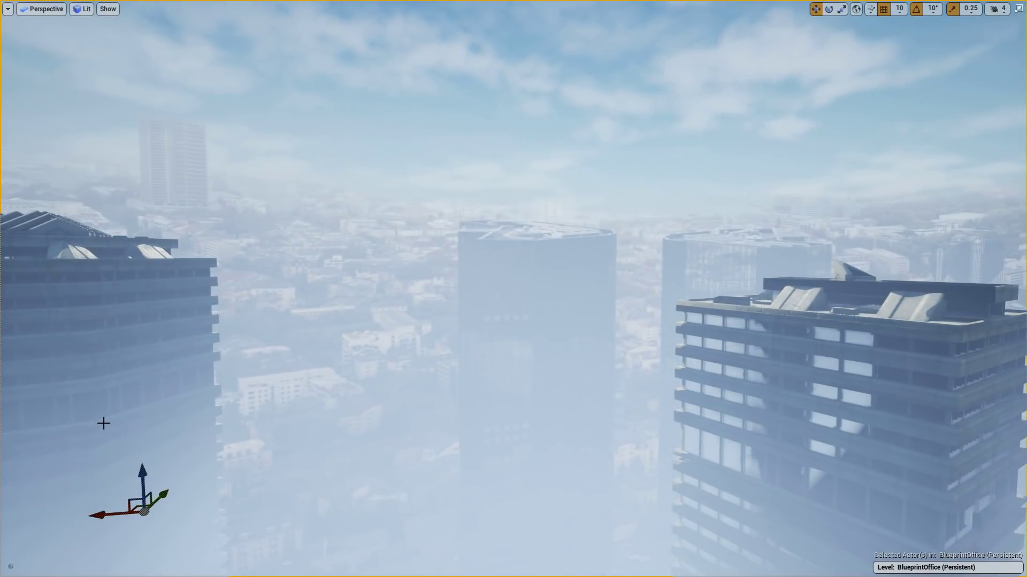
# Back away from the towers to examine how the curved city backdrop is placed around the office
pyautogui.press('s')
pyautogui.moveTo(284, 370); pyautogui.dragTo(327, 378, button='right')
pyautogui.press('s')
pyautogui.press('a')
pyautogui.press('s')
pyautogui.press('s')
pyautogui.moveTo(568, 265); pyautogui.dragTo(546, 278, button='right')
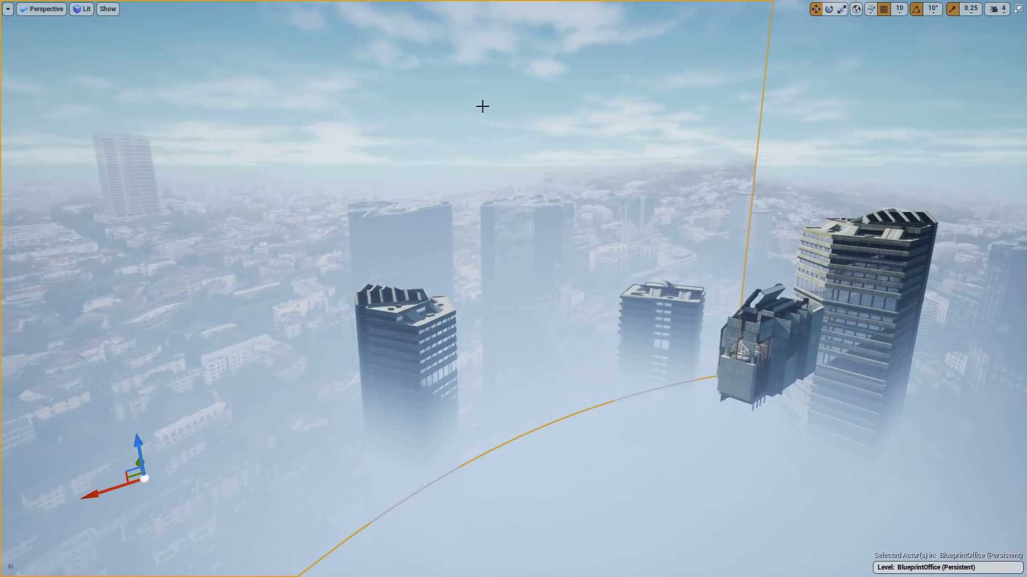
pyautogui.moveTo(546, 278)
pyautogui.mouseDown(button='right')
pyautogui.moveTo(524, 243)
pyautogui.moveTo(469, 253)
pyautogui.moveTo(538, 264)
pyautogui.mouseUp(button='right')
pyautogui.press('s')
pyautogui.press('d')
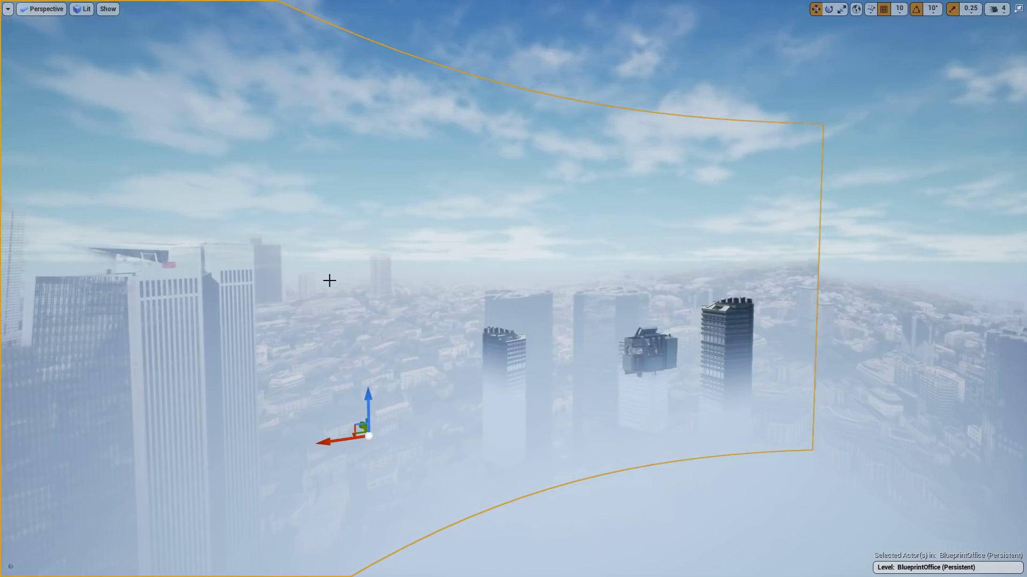
pyautogui.moveTo(459, 283); pyautogui.dragTo(448, 291, button='right')
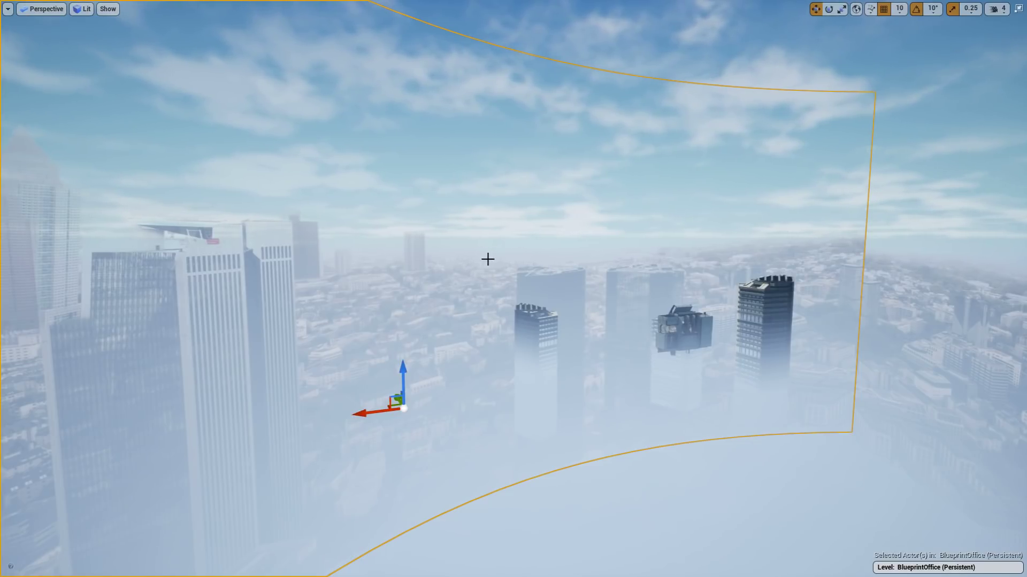
# Undo the last move of the city backdrop and view the whole backdrop arrangement from above
pyautogui.moveTo(449, 247); pyautogui.dragTo(542, 291, button='right')
pyautogui.hotkey('ctrl', 'z')
pyautogui.press('e')
pyautogui.press('s')
pyautogui.moveTo(700, 250); pyautogui.dragTo(704, 208, button='right')
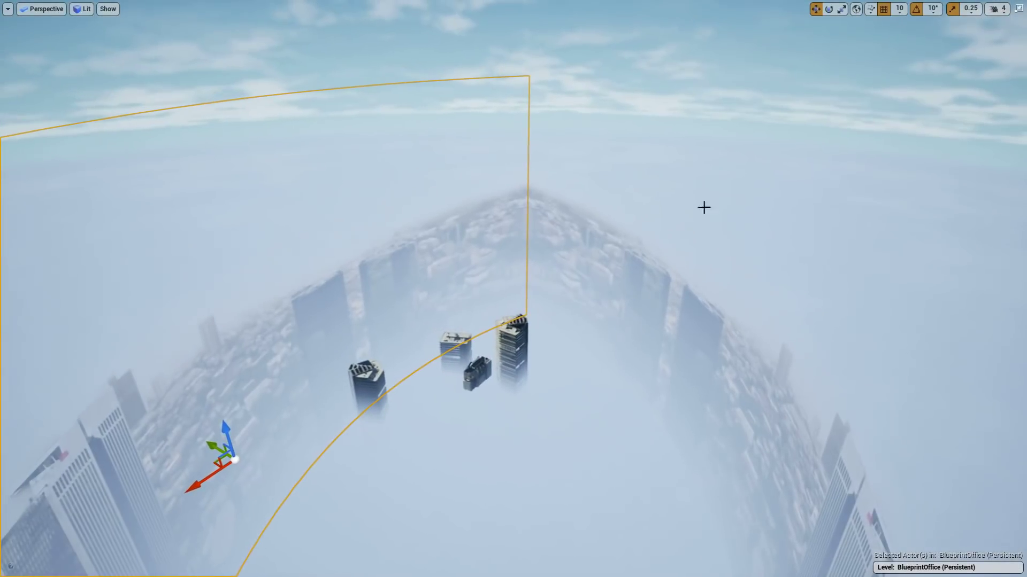
# Fly back inside the office and examine the city view through the arched windows at the end of the hall
pyautogui.keyDown('ctrl'); pyautogui.click(664, 235); pyautogui.keyUp('ctrl')
pyautogui.press('a')
pyautogui.moveTo(659, 234); pyautogui.dragTo(895, 218, button='right')
pyautogui.press('s')
pyautogui.press('w')
pyautogui.scroll(3, 553, 243)
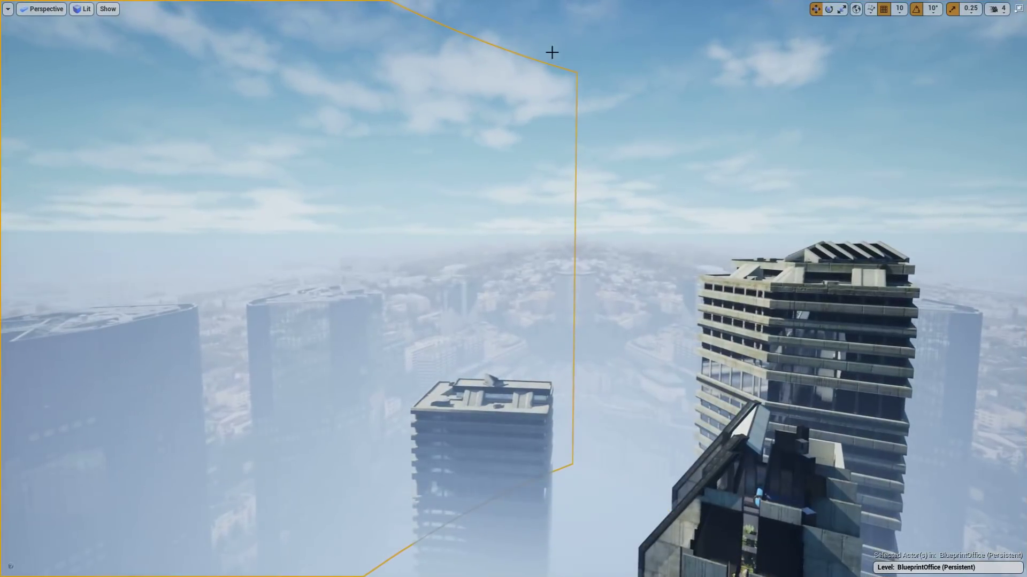
pyautogui.moveTo(583, 285); pyautogui.dragTo(562, 287, button='right')
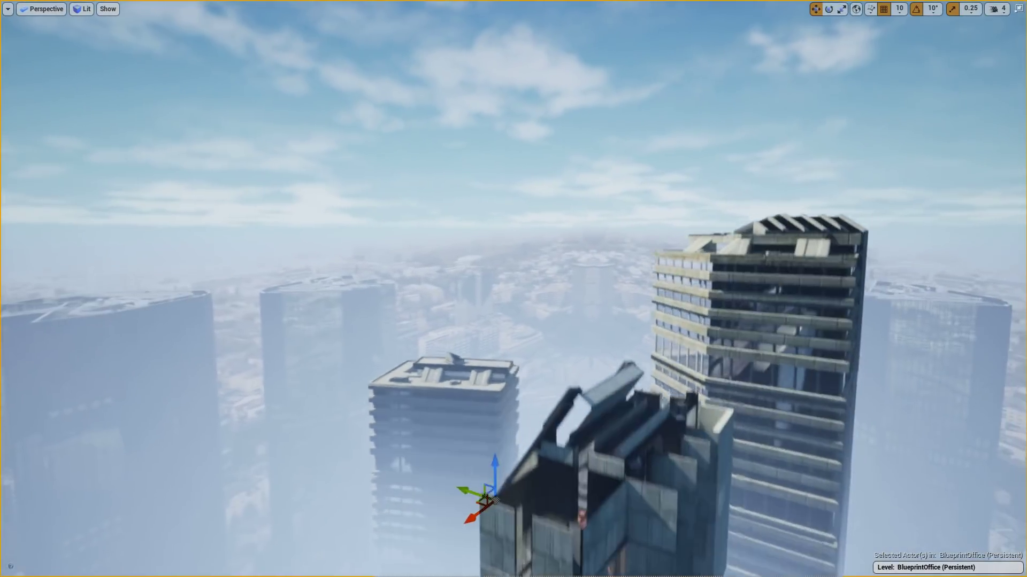
pyautogui.keyDown('alt'); pyautogui.moveTo(564, 283); pyautogui.dragTo(540, 283); pyautogui.keyUp('alt')
pyautogui.press('w')
pyautogui.moveTo(540, 283); pyautogui.dragTo(623, 295, button='right')
pyautogui.press('s')
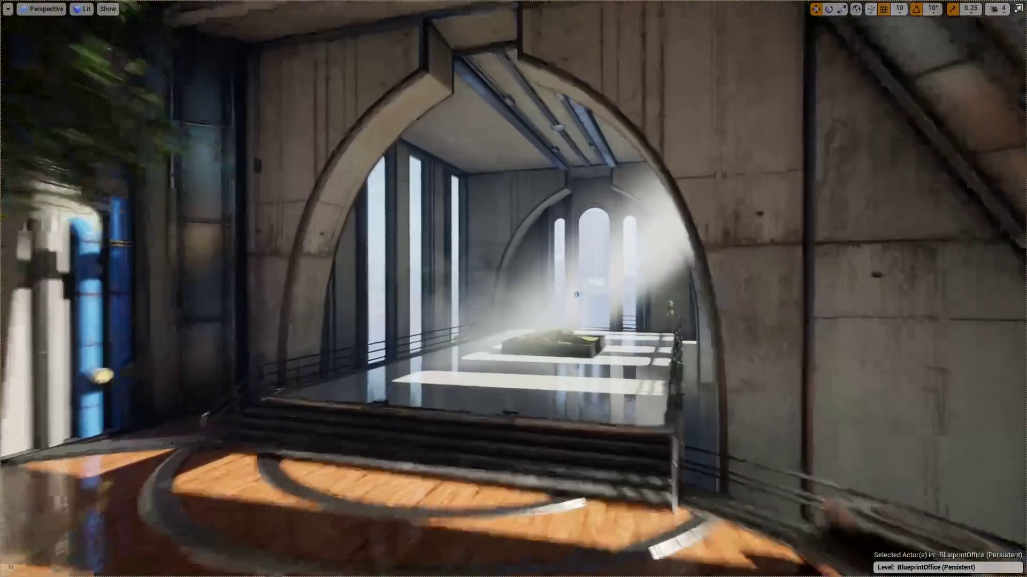
pyautogui.press('w')
pyautogui.moveTo(576, 294)
pyautogui.mouseDown(button='right')
pyautogui.moveTo(590, 290)
pyautogui.moveTo(534, 294)
pyautogui.moveTo(587, 292)
pyautogui.mouseUp(button='right')
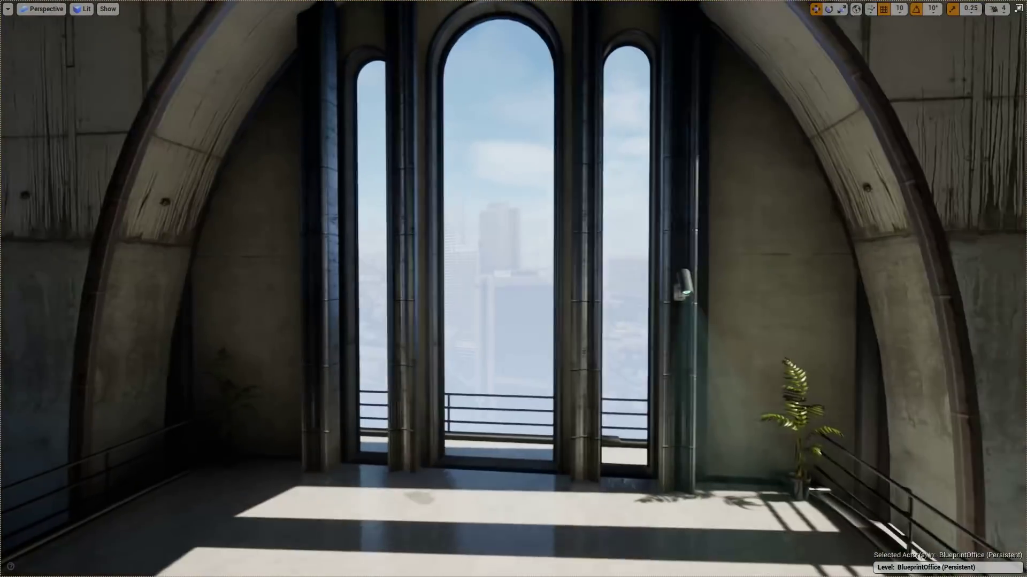
# Delete the city backdrop meshes outside the office, leaving the towers in place
pyautogui.moveTo(614, 321); pyautogui.dragTo(615, 273)
pyautogui.moveTo(615, 273); pyautogui.dragTo(540, 266, button='right')
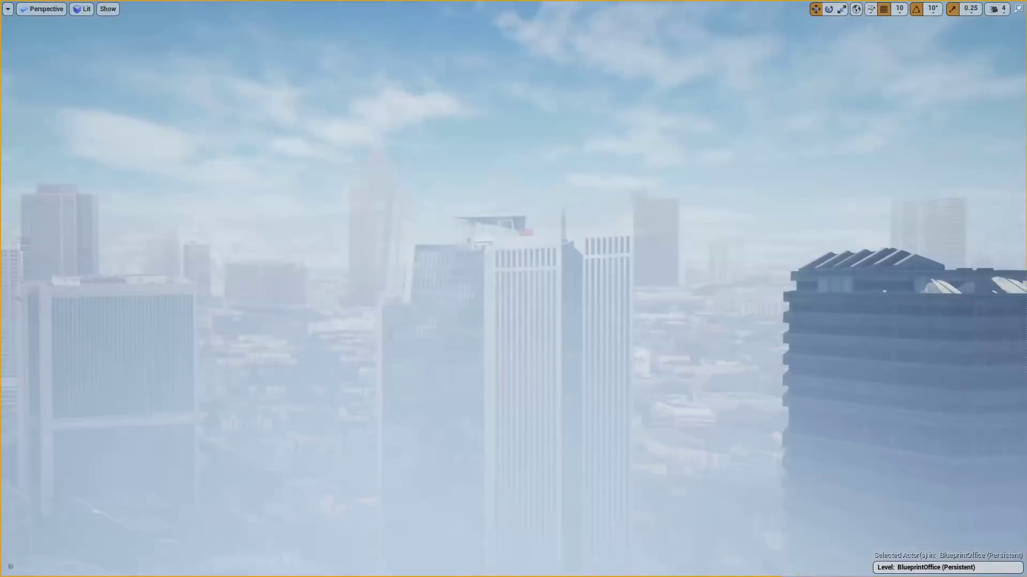
pyautogui.moveTo(540, 266); pyautogui.dragTo(620, 265, button='right')
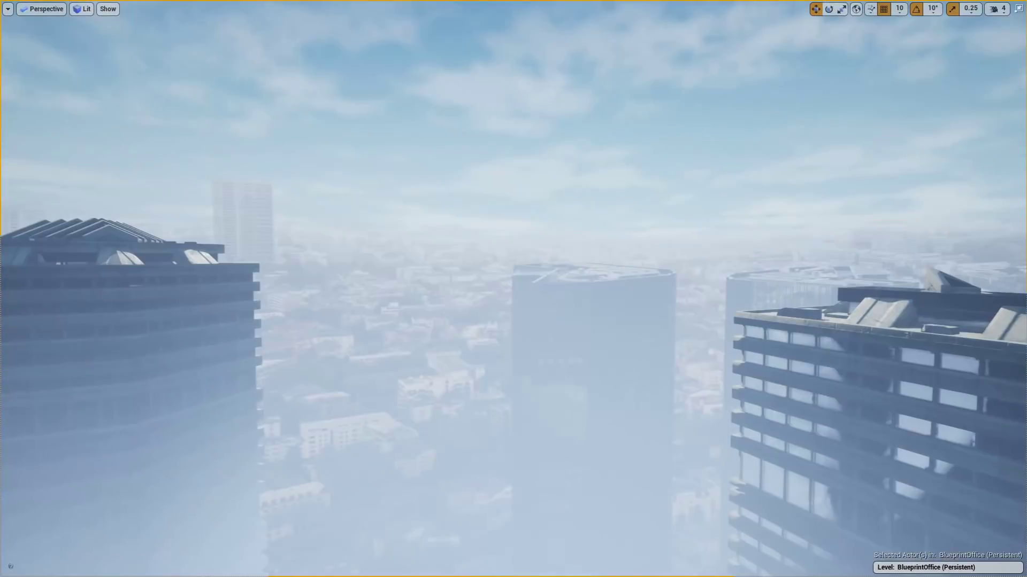
pyautogui.press('Delete')
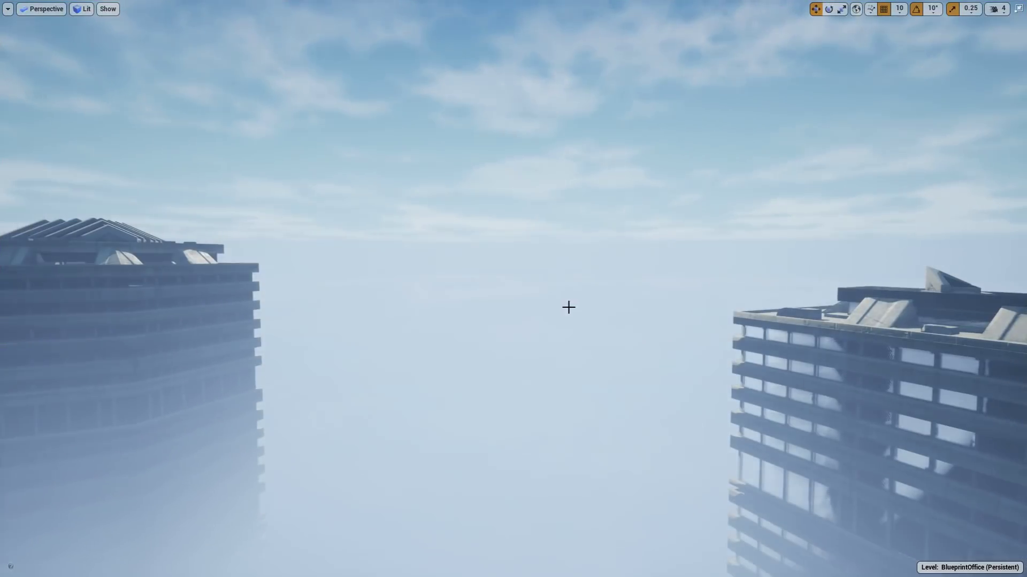
pyautogui.moveTo(558, 289); pyautogui.dragTo(515, 220, button='right')
pyautogui.press('Delete')
pyautogui.moveTo(613, 214); pyautogui.dragTo(614, 211, button='right')
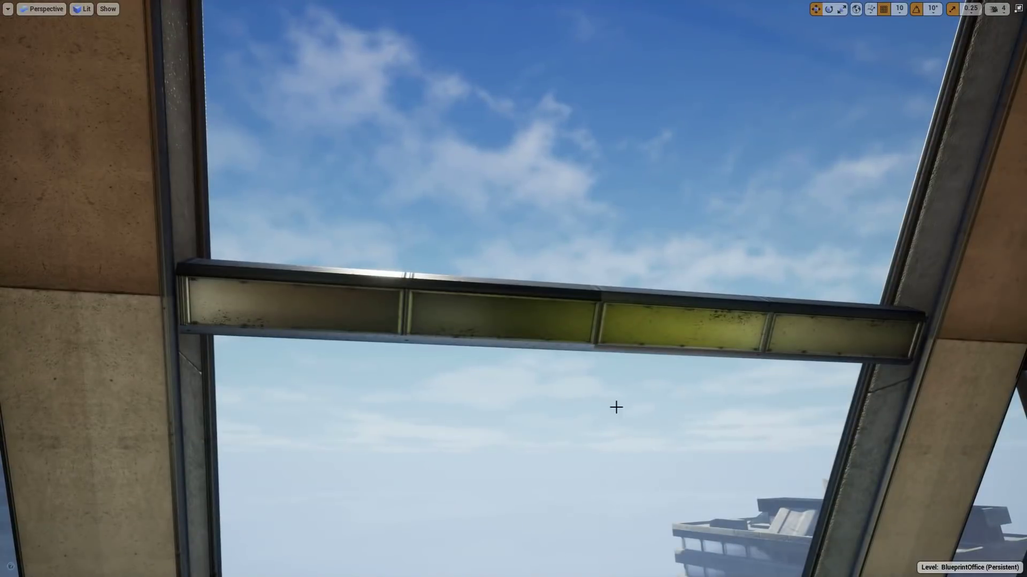
# Select the sky sphere SM_SkySphere4 and bring back the full editor layout with its details
pyautogui.moveTo(513, 444); pyautogui.dragTo(498, 484, button='right')
pyautogui.moveTo(535, 335); pyautogui.dragTo(543, 334, button='right')
pyautogui.moveTo(636, 192)
pyautogui.mouseDown(button='right')
pyautogui.moveTo(587, 180)
pyautogui.moveTo(642, 175)
pyautogui.mouseUp(button='right')
pyautogui.click(642, 176)
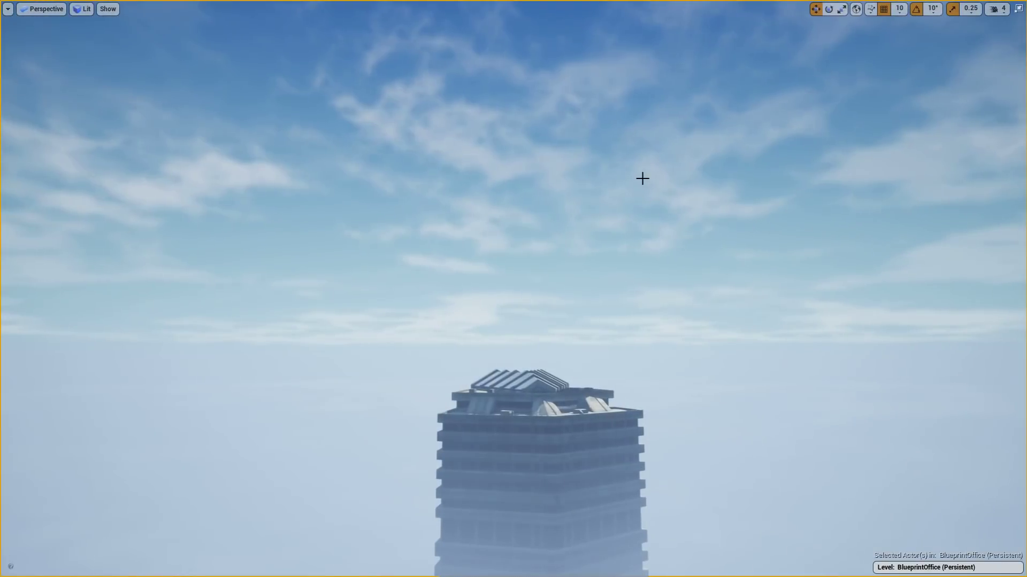
pyautogui.press('F11')
pyautogui.moveTo(486, 169); pyautogui.dragTo(516, 194, button='right')
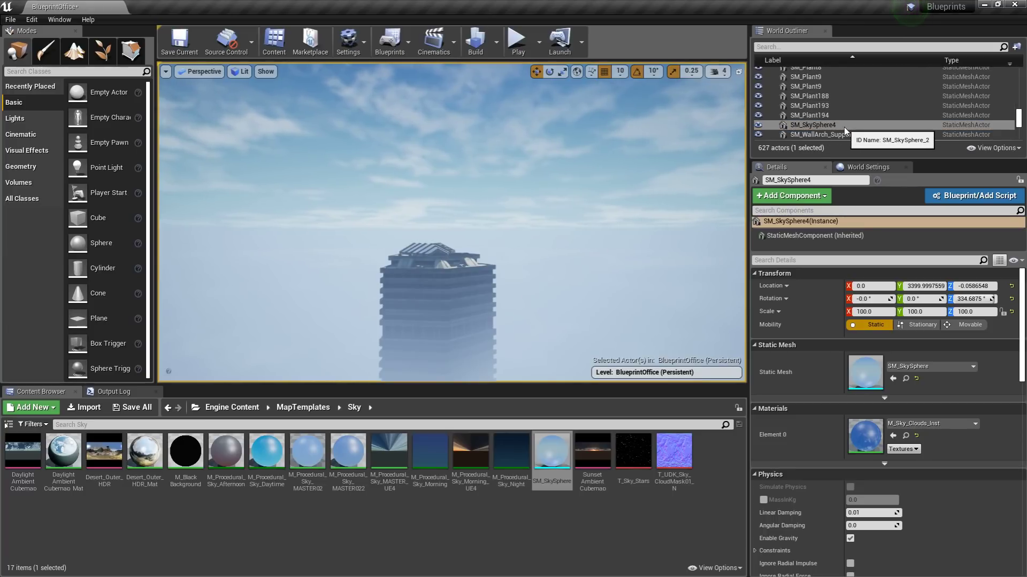
pyautogui.click(844, 124)
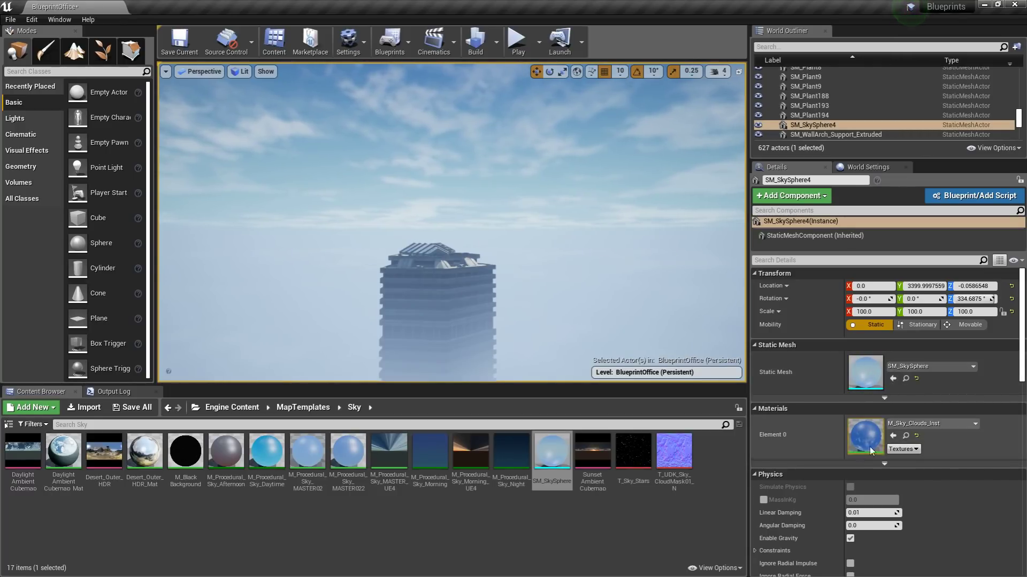
# Open the sky sphere's M_Sky_Clouds_Inst material instance and orbit its preview to show the sun and clouds
pyautogui.click(885, 463)
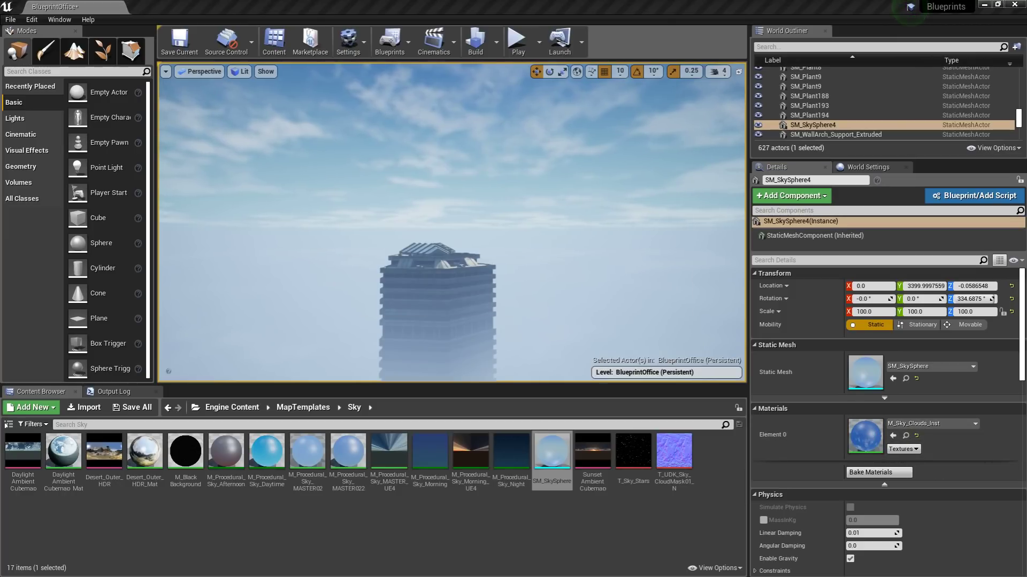
pyautogui.doubleClick(490, 137)
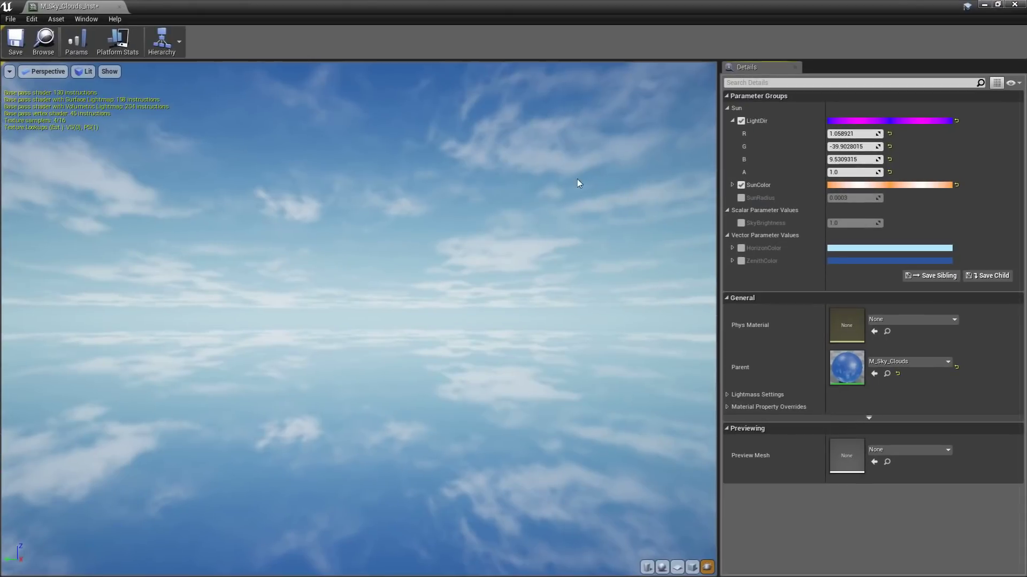
pyautogui.moveTo(464, 240)
pyautogui.mouseDown()
pyautogui.moveTo(615, 241)
pyautogui.moveTo(466, 238)
pyautogui.mouseUp()
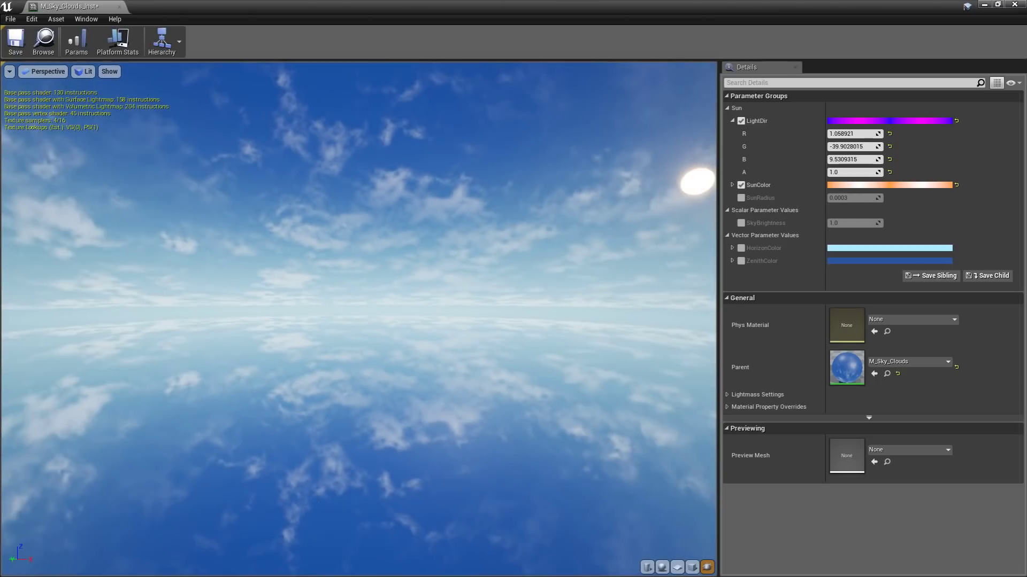
pyautogui.moveTo(467, 238); pyautogui.dragTo(466, 310, button='right')
pyautogui.moveTo(463, 293); pyautogui.dragTo(463, 293)
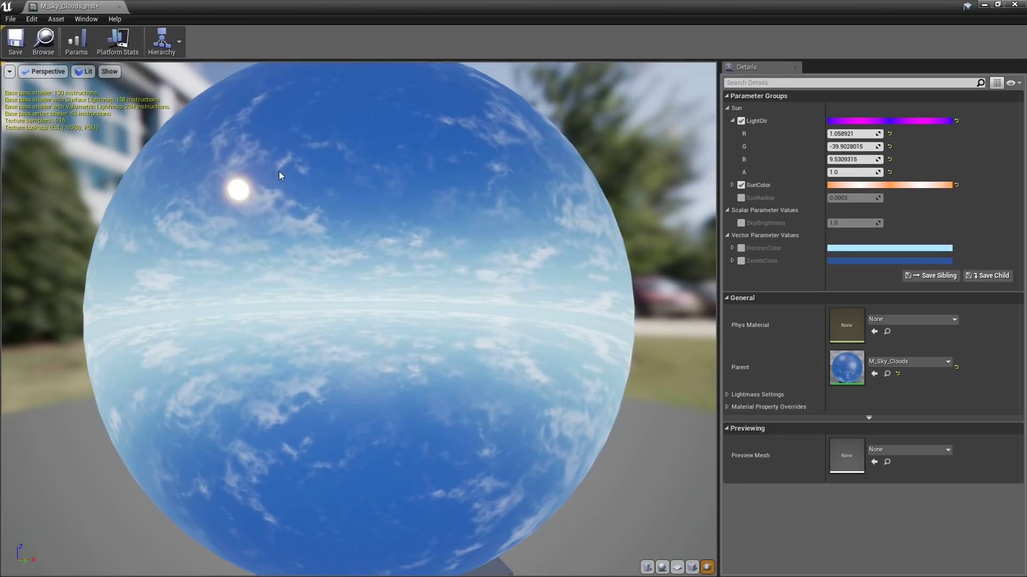
# Toggle the LightDir override off and on and set its B value to 3.810236 to lower the sun
pyautogui.click(740, 121)
pyautogui.click(740, 121)
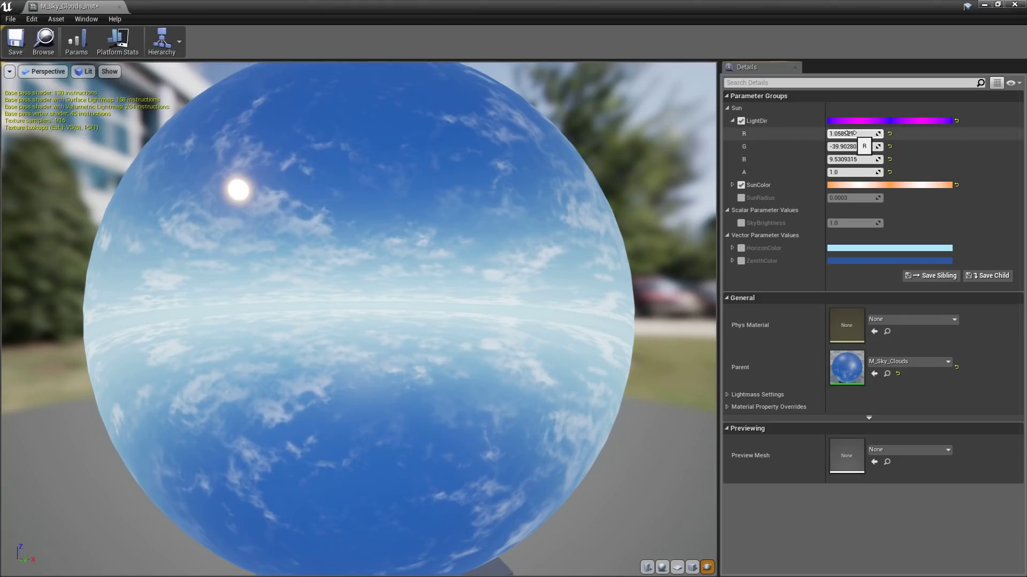
pyautogui.moveTo(847, 158); pyautogui.dragTo(818, 159)
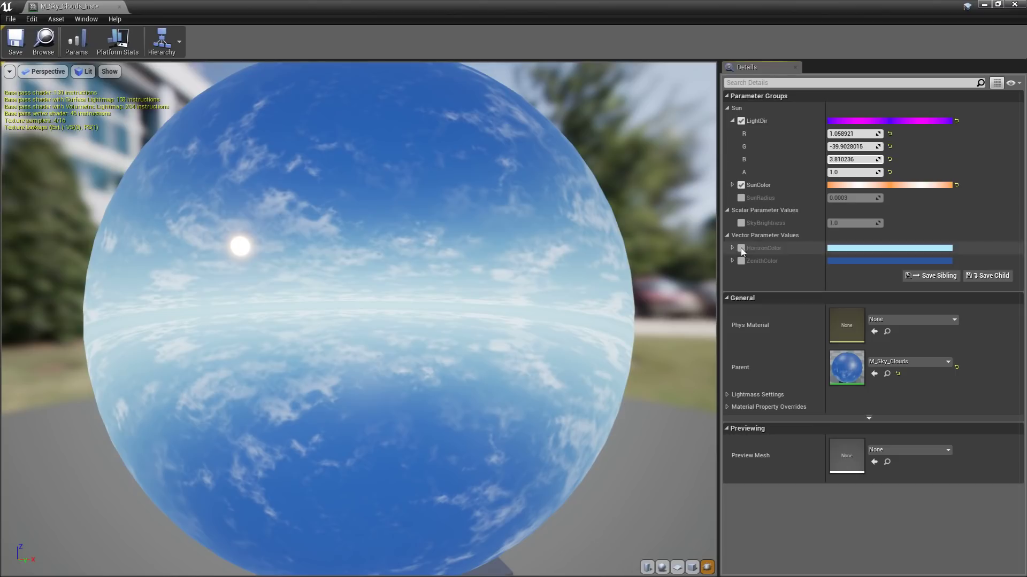
# Open the parent material M_Sky_Clouds and examine its sun, ColorGradient and cloud node networks
pyautogui.doubleClick(845, 365)
pyautogui.scroll(-4, 573, 262)
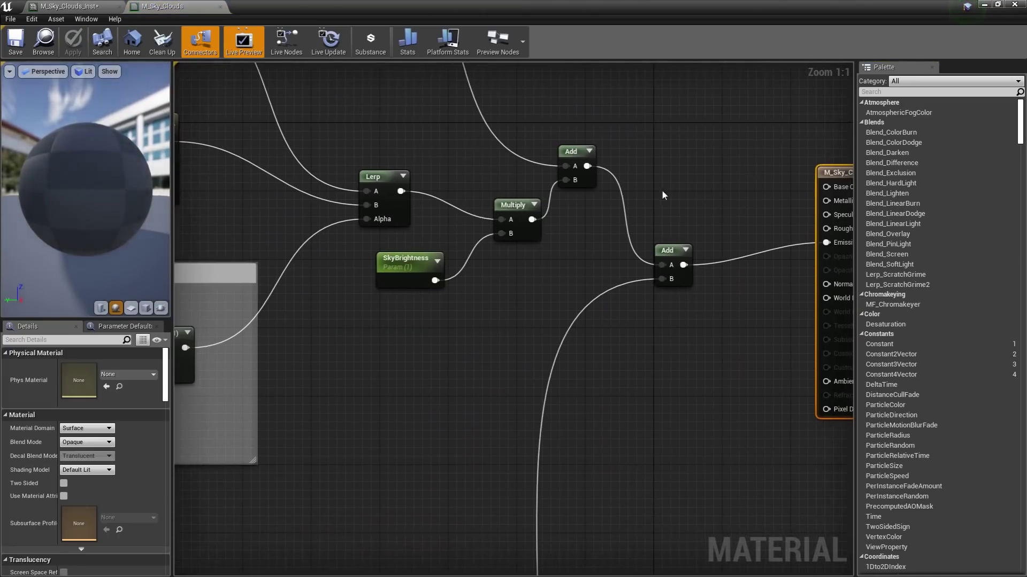
pyautogui.moveTo(515, 284); pyautogui.dragTo(657, 126, button='right')
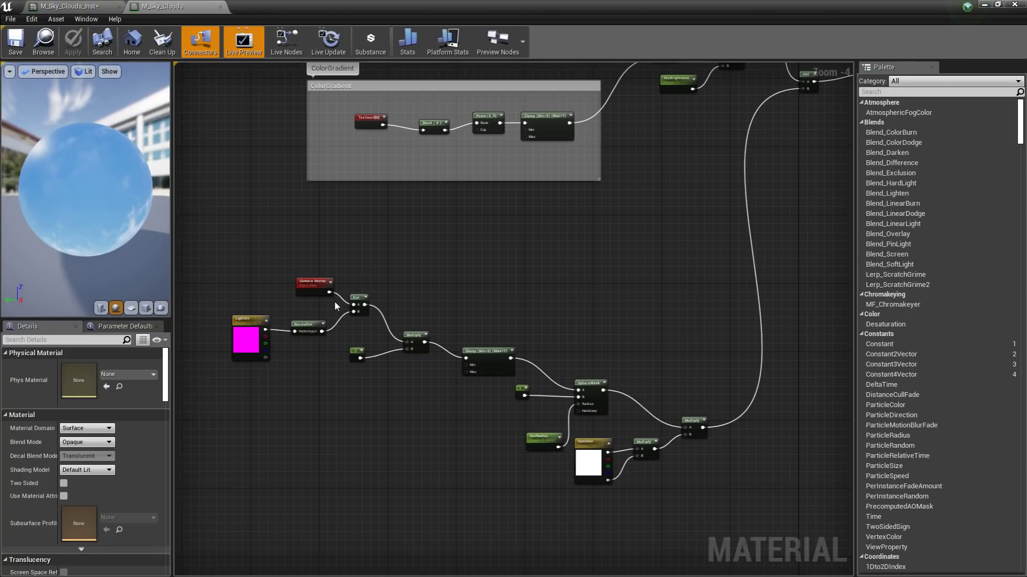
pyautogui.moveTo(435, 305); pyautogui.dragTo(401, 277, button='right')
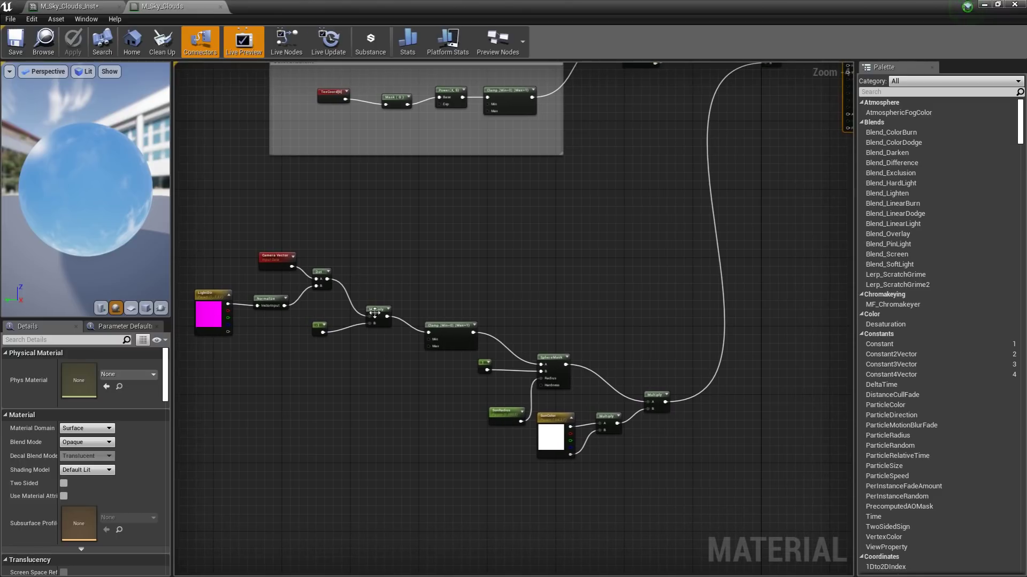
pyautogui.moveTo(508, 302); pyautogui.dragTo(434, 292, button='right')
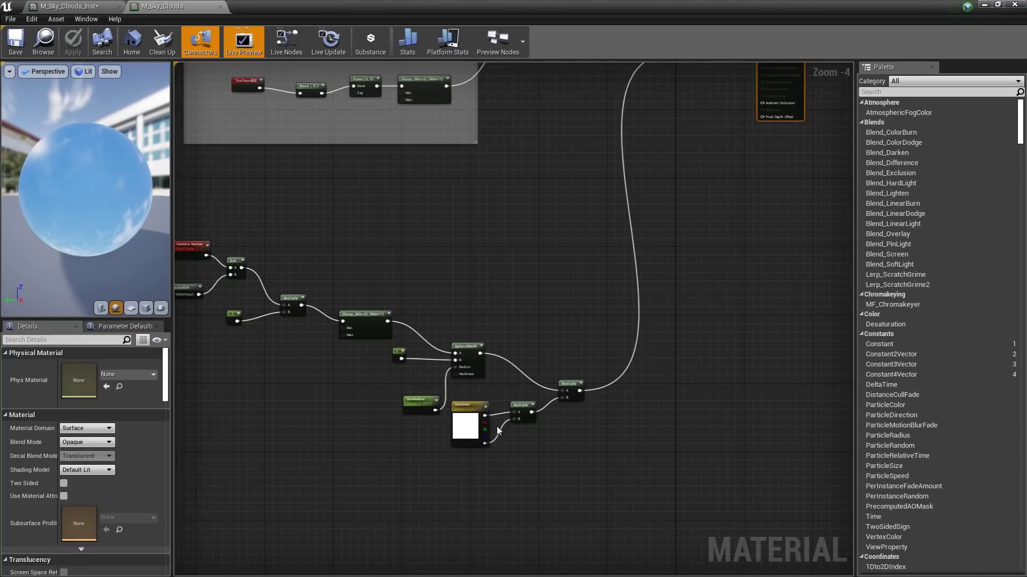
pyautogui.moveTo(600, 184); pyautogui.dragTo(650, 411, button='right')
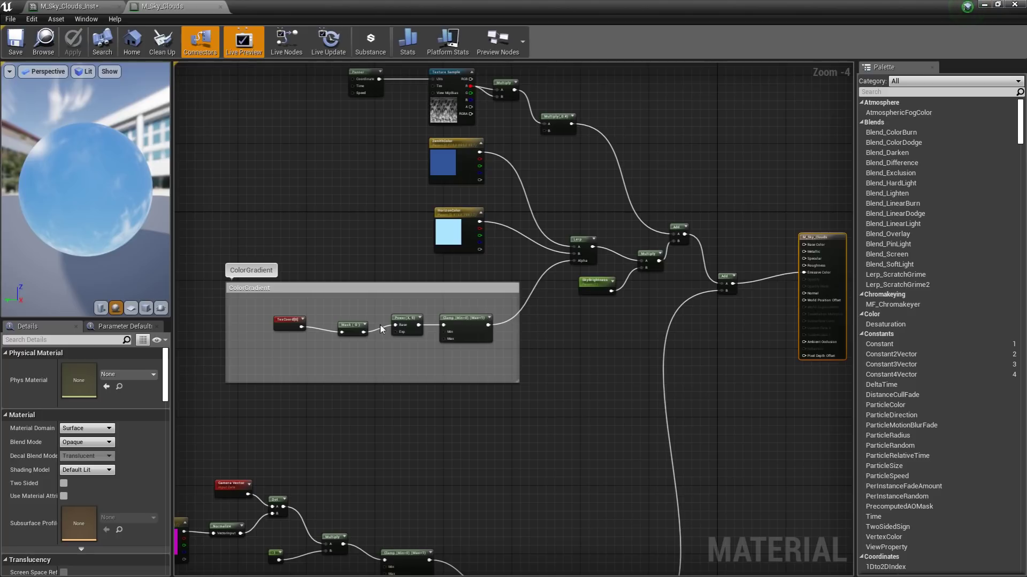
# Open the cloud texture T_UDK_Sky_CloudMask03 used by the panned Texture Sample node, view it, and close its editor
pyautogui.moveTo(456, 242); pyautogui.dragTo(427, 252, button='right')
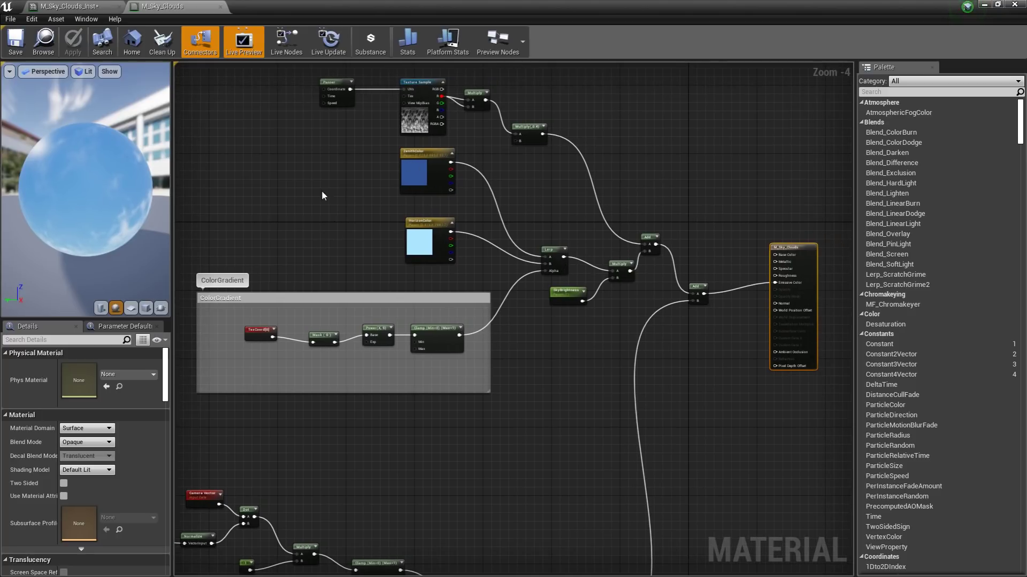
pyautogui.scroll(4, 331, 193)
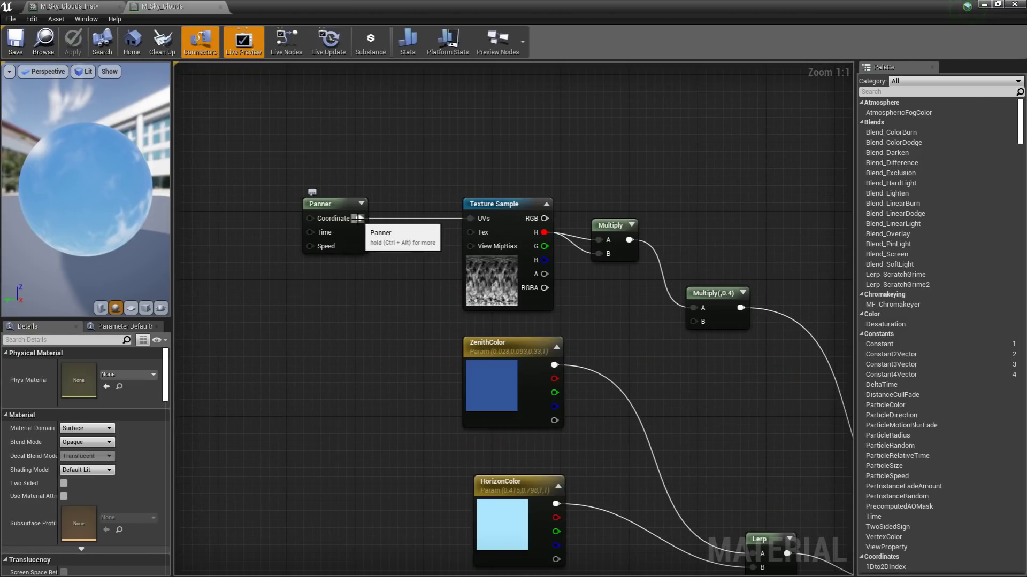
pyautogui.moveTo(417, 273); pyautogui.dragTo(353, 250, button='right')
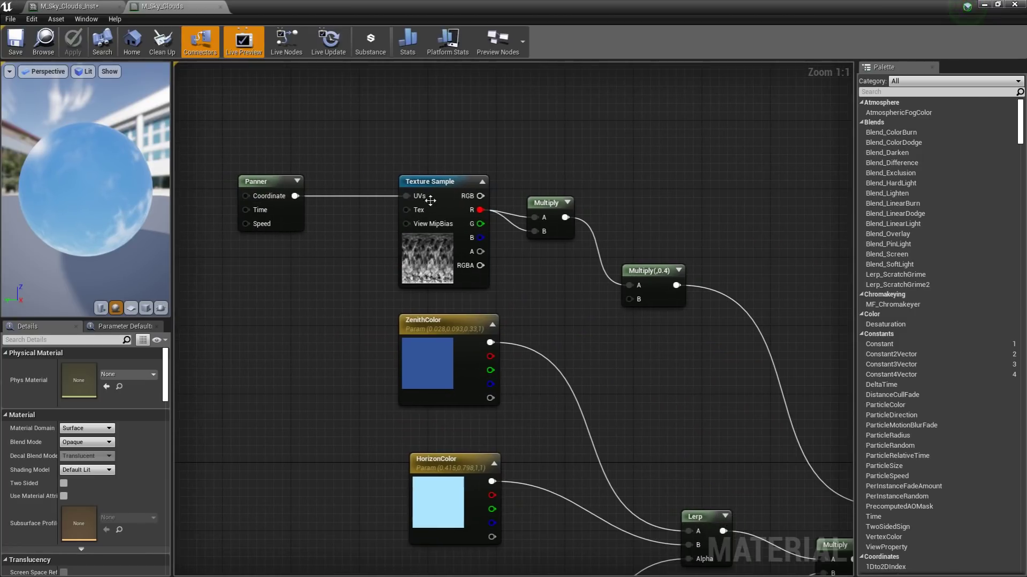
pyautogui.click(430, 263)
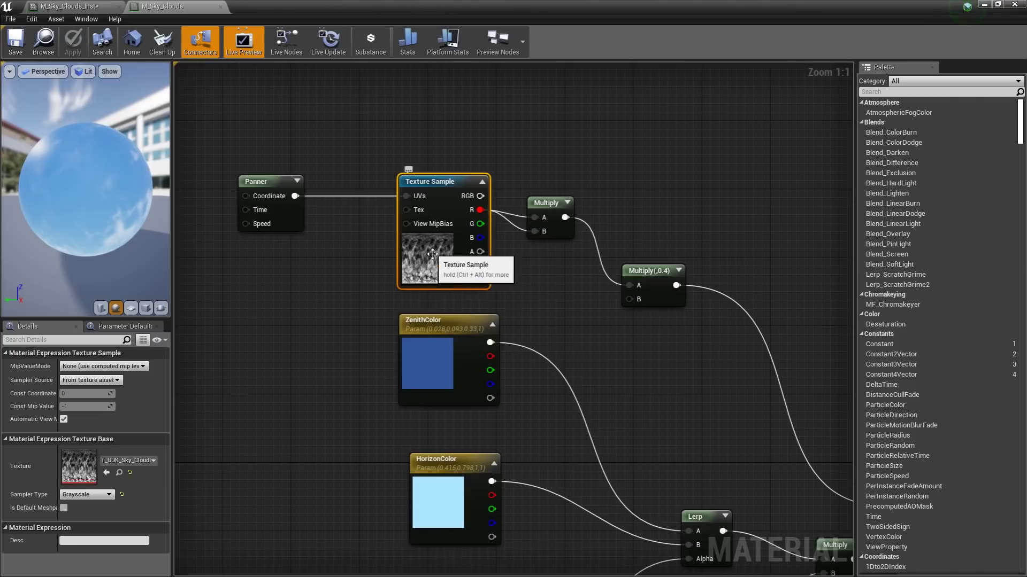
pyautogui.doubleClick(79, 466)
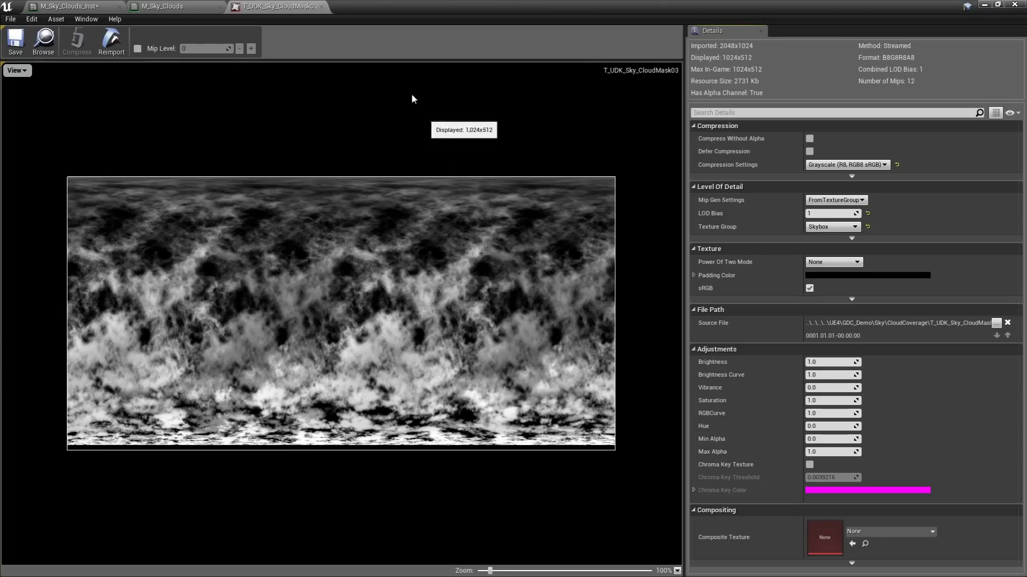
pyautogui.click(321, 7)
# Trace the cloud and sky color nodes through Multiply, Lerp and Add to the material's Emissive Color input
pyautogui.scroll(-2, 439, 193)
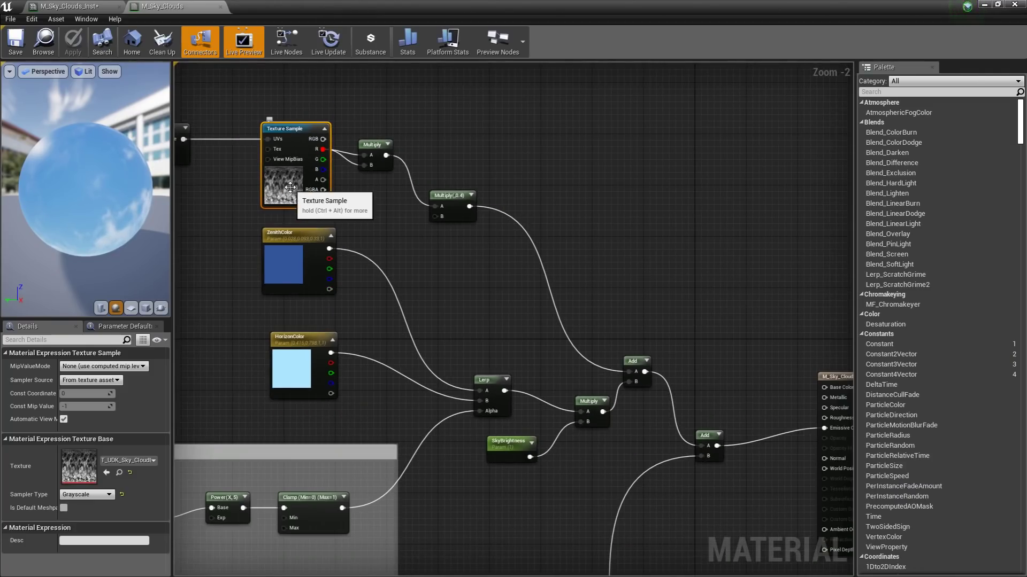
pyautogui.moveTo(287, 186); pyautogui.dragTo(235, 155, button='right')
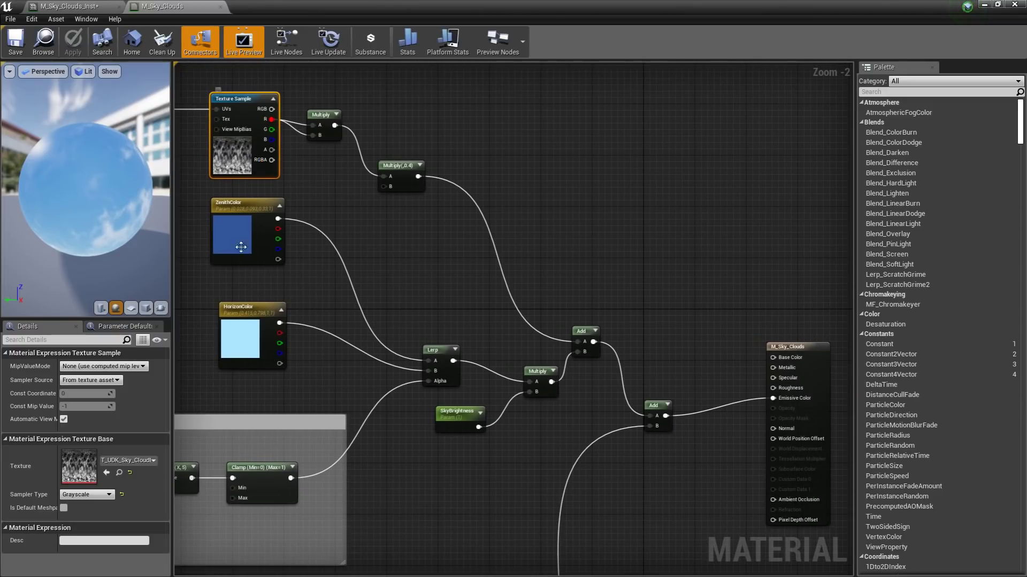
pyautogui.moveTo(266, 164); pyautogui.dragTo(244, 105, button='right')
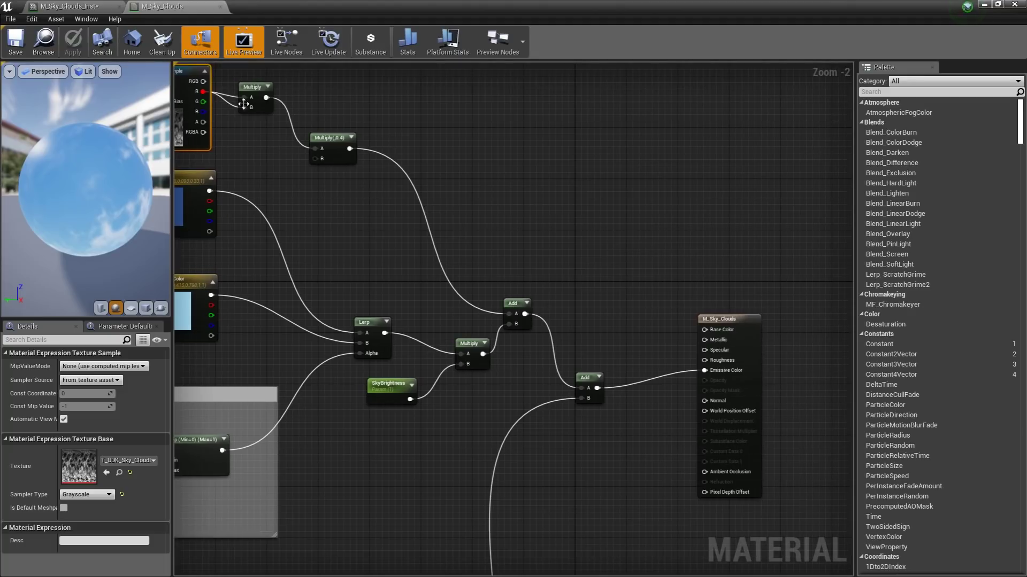
pyautogui.moveTo(470, 287); pyautogui.dragTo(318, 202, button='right')
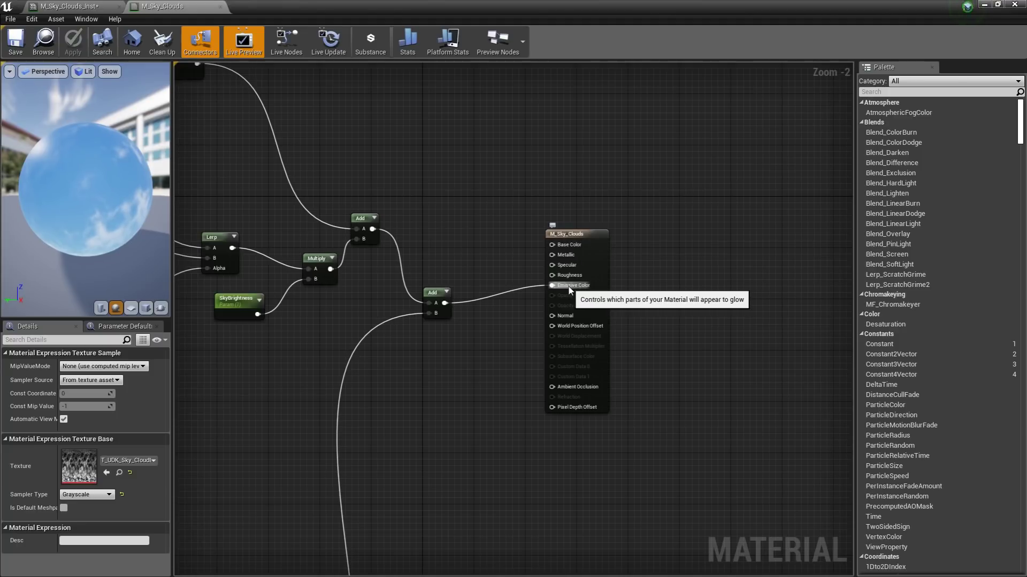
pyautogui.moveTo(115, 206); pyautogui.dragTo(157, 219)
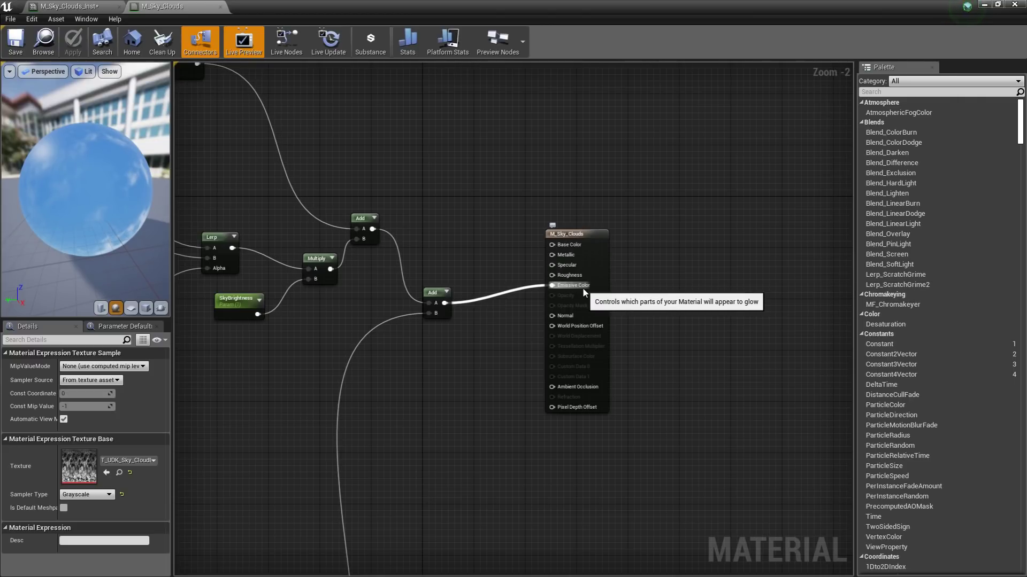
pyautogui.click(484, 223)
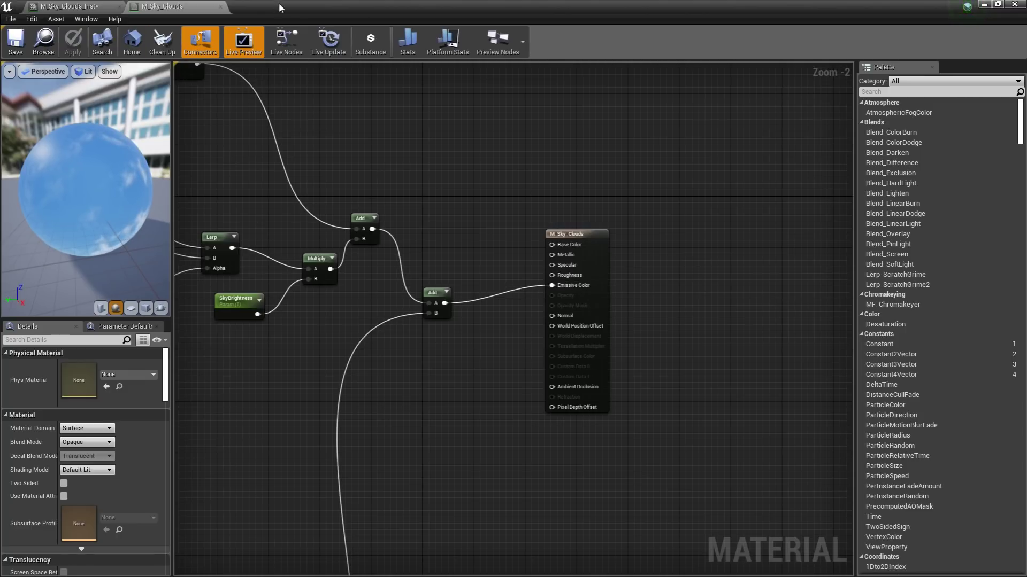
# Close the material editor and locate the sky sphere's SM_SkySphere static mesh in the Content Browser
pyautogui.click(1016, 6)
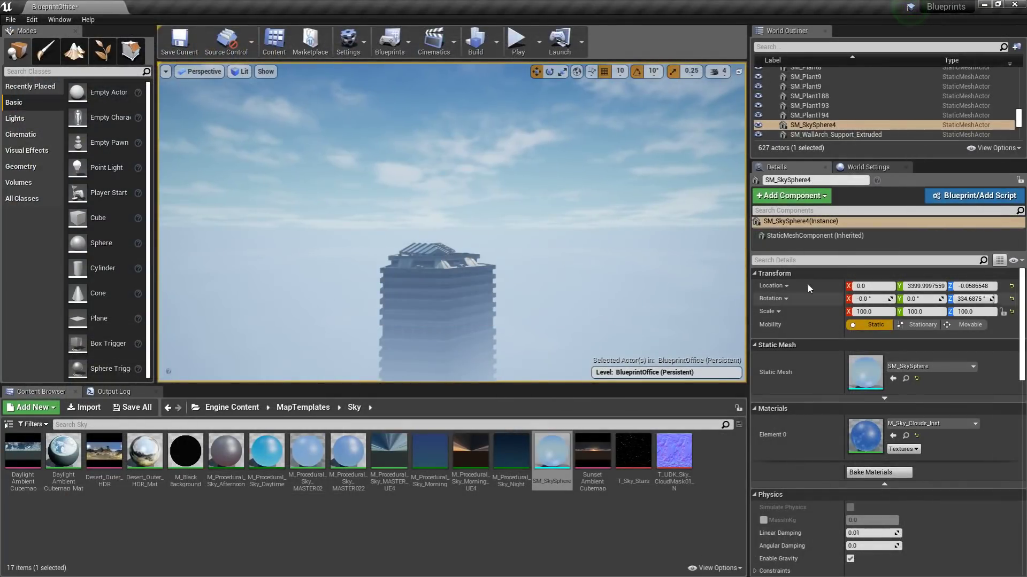
pyautogui.moveTo(585, 178); pyautogui.dragTo(648, 231, button='right')
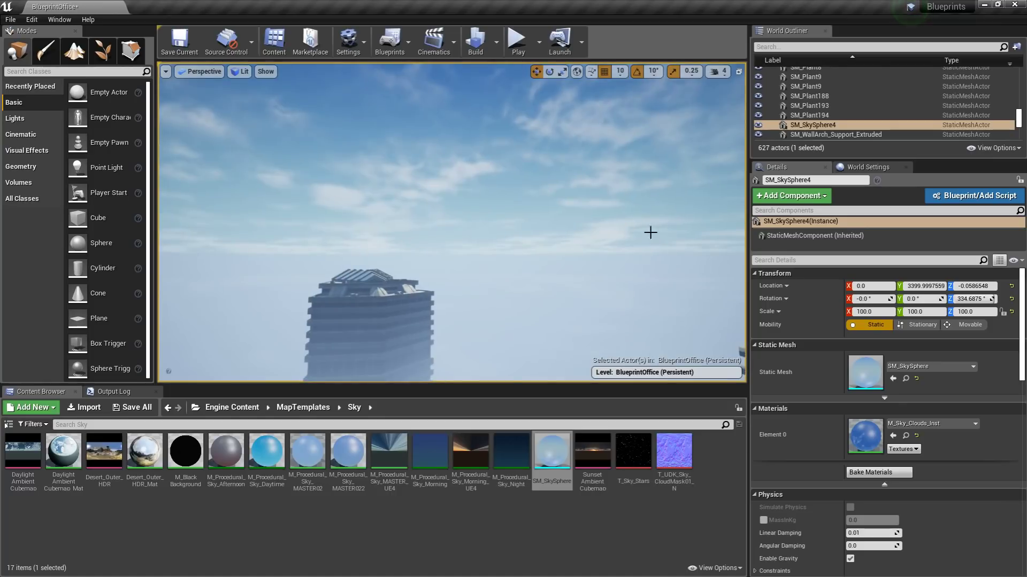
pyautogui.click(906, 379)
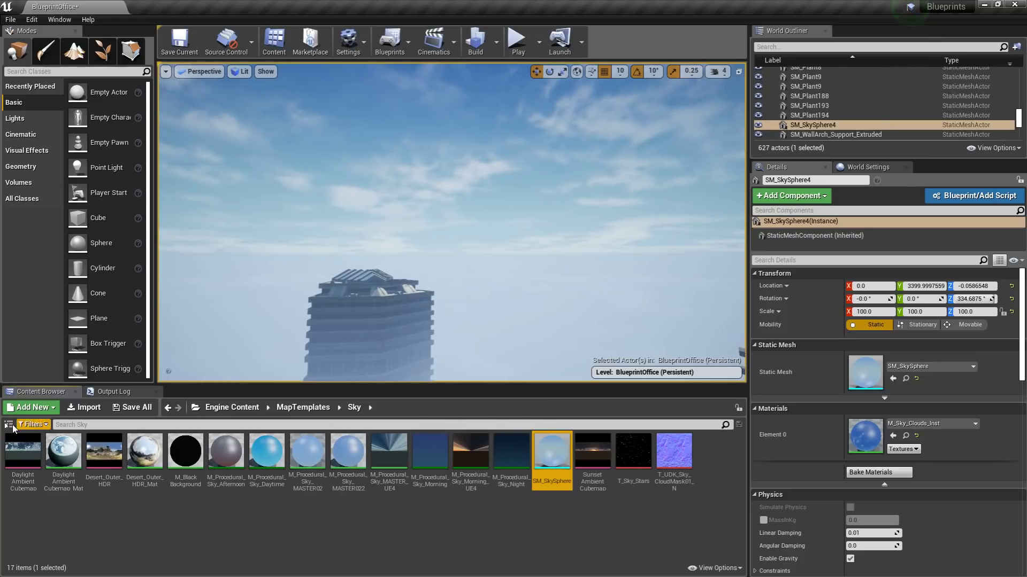
# Show the Content Browser's folder tree and look through the engine folders around MapTemplates/Sky
pyautogui.click(8, 424)
pyautogui.scroll(2, 78, 479)
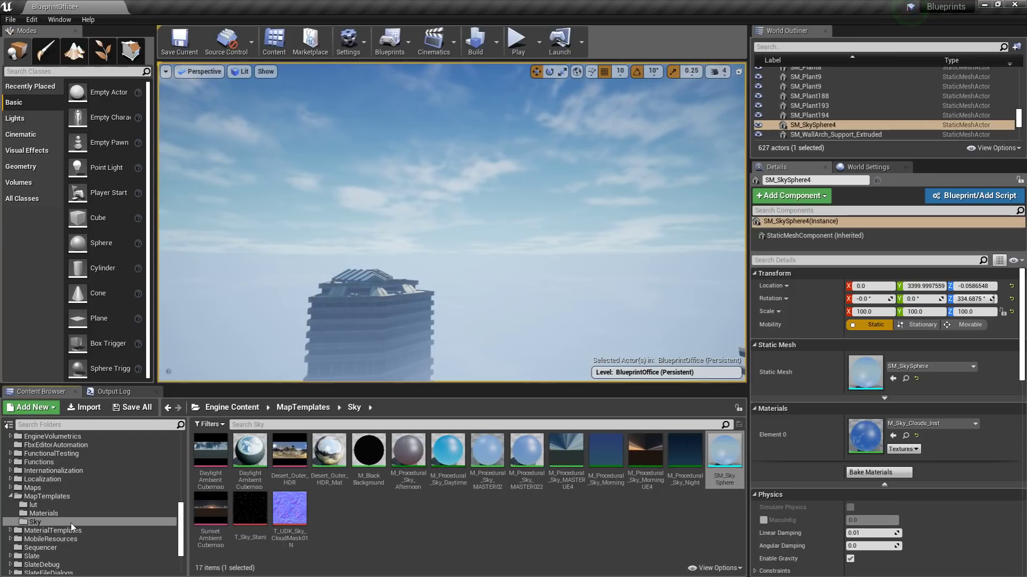
pyautogui.moveTo(730, 456)
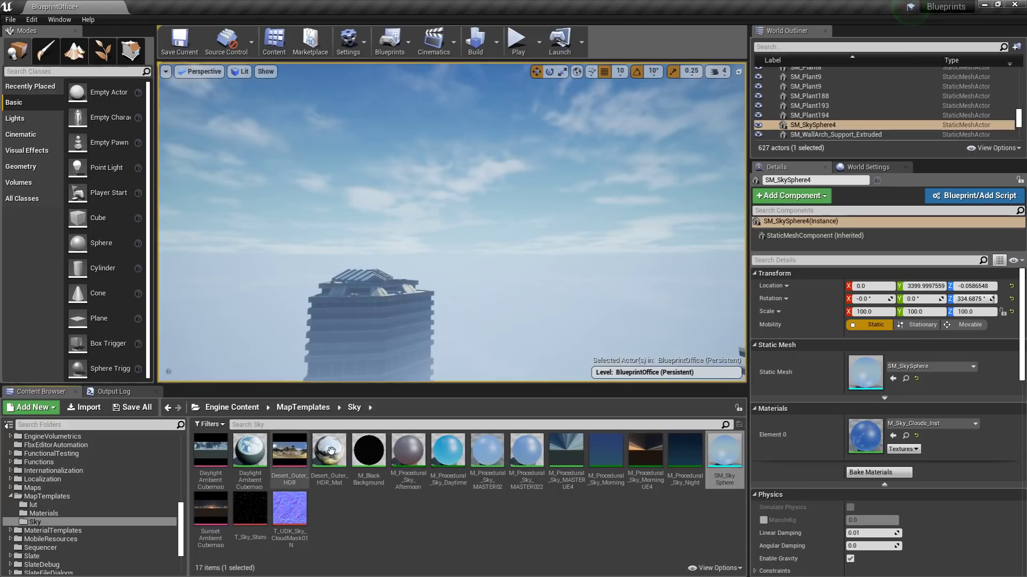
pyautogui.scroll(4, 130, 476)
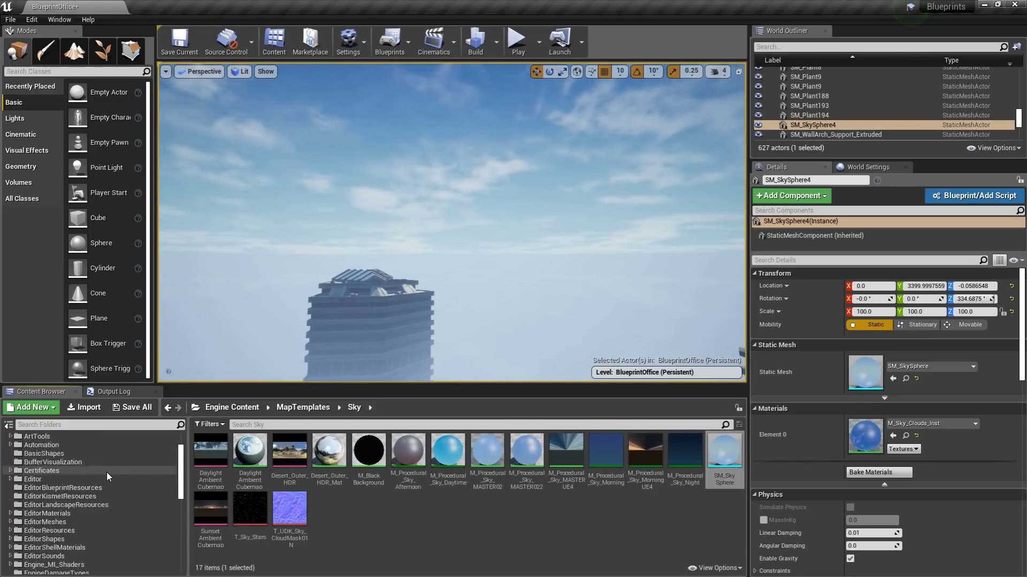
pyautogui.scroll(2, 107, 473)
pyautogui.scroll(-7, 49, 474)
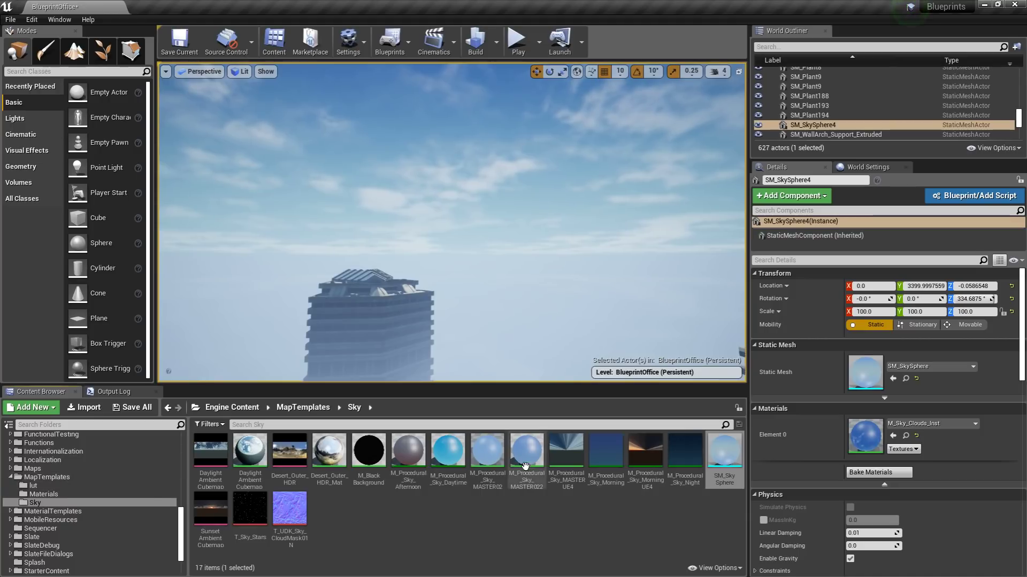
# Export the SM_SkySphere static mesh from the Sky folder
pyautogui.rightClick(724, 454)
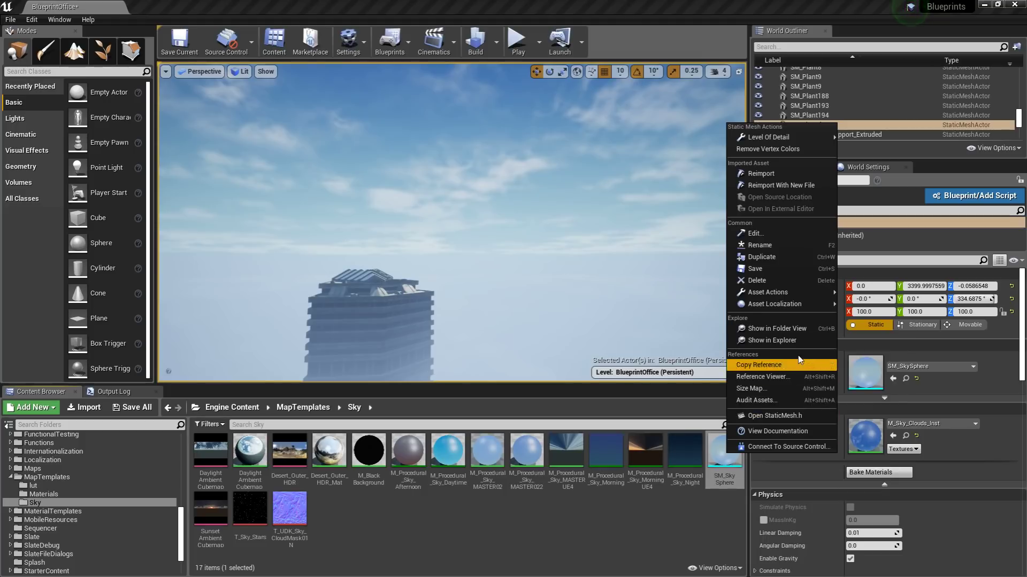
pyautogui.moveTo(793, 291)
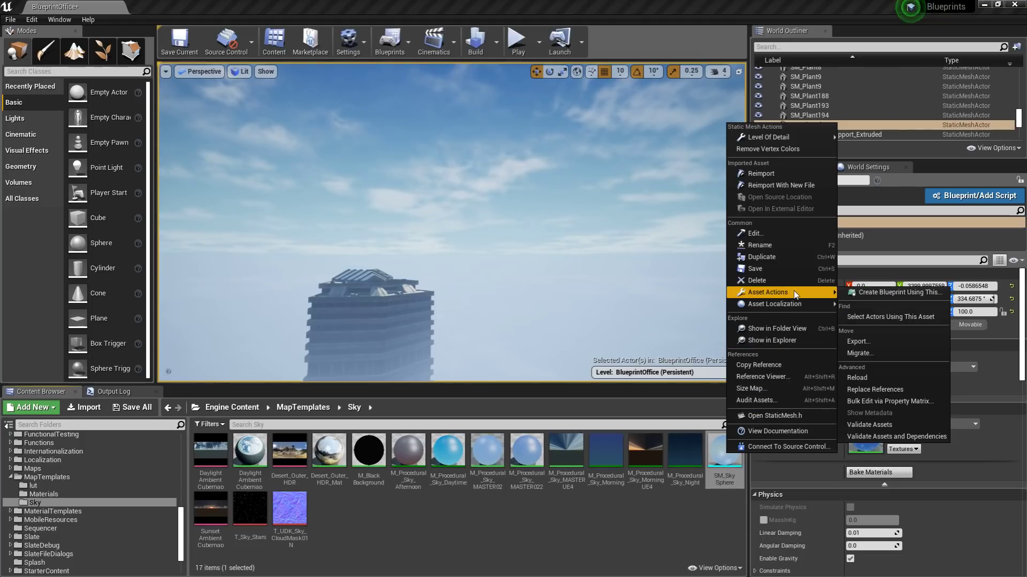
pyautogui.click(884, 339)
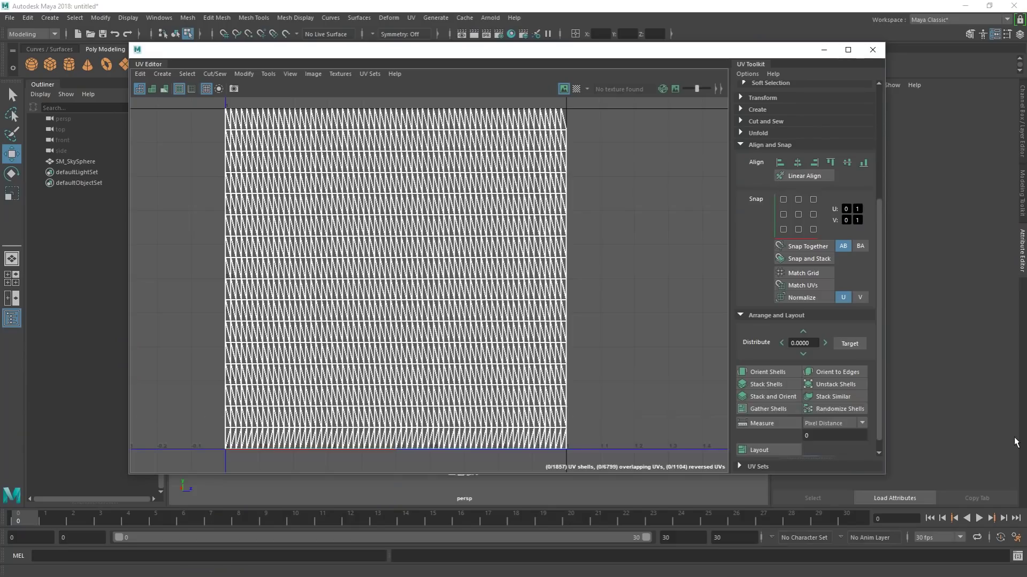
# In Maya, close the UV Editor and inspect the SM_SkySphere mesh from outside with its wireframe shown
pyautogui.click(867, 55)
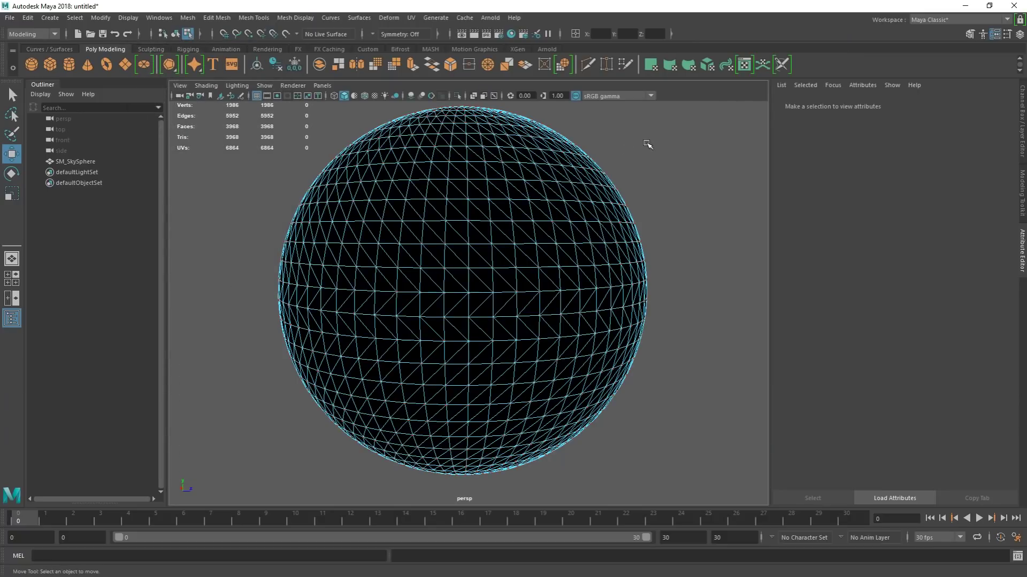
pyautogui.moveTo(535, 206); pyautogui.dragTo(625, 185, button='right')
pyautogui.scroll(-3, 603, 223)
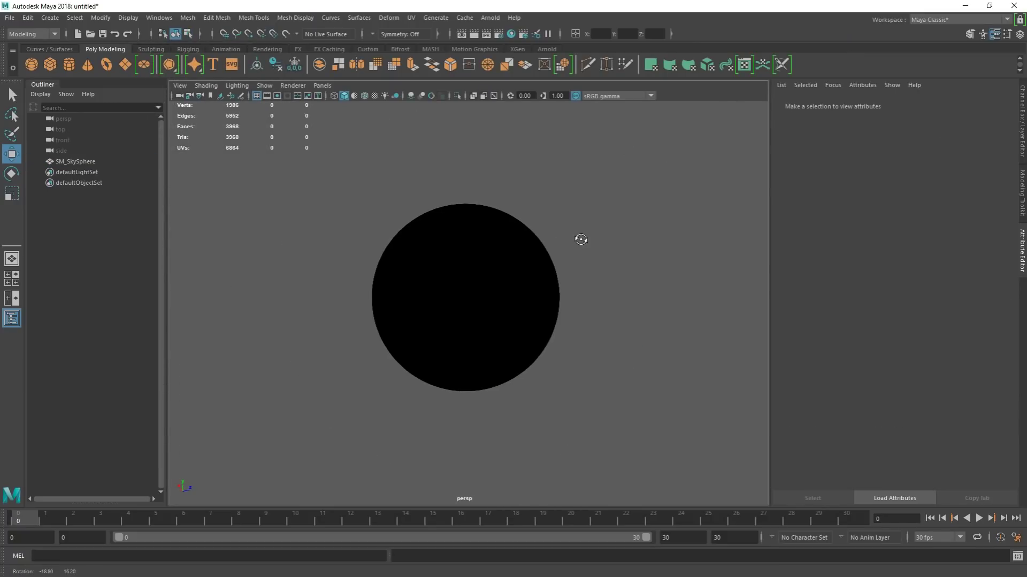
pyautogui.scroll(3, 543, 247)
pyautogui.click(523, 243)
pyautogui.keyDown('alt'); pyautogui.moveTo(645, 238); pyautogui.dragTo(657, 229); pyautogui.keyUp('alt')
# Look over the scene import options, deselect the sky sphere, and compare its inner and outer surfaces
pyautogui.click(8, 18)
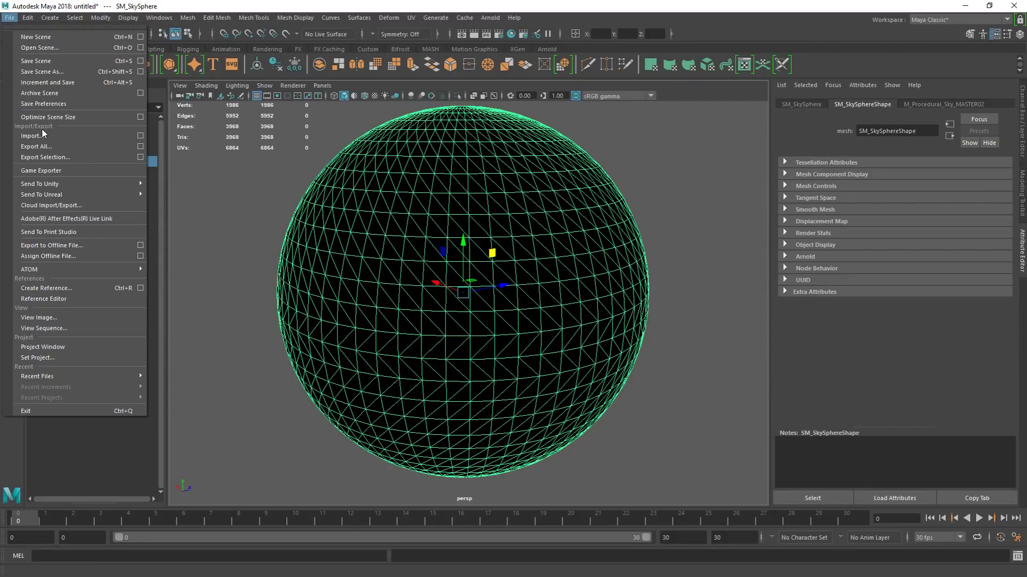
pyautogui.click(239, 214)
pyautogui.click(241, 218)
pyautogui.scroll(6, 381, 204)
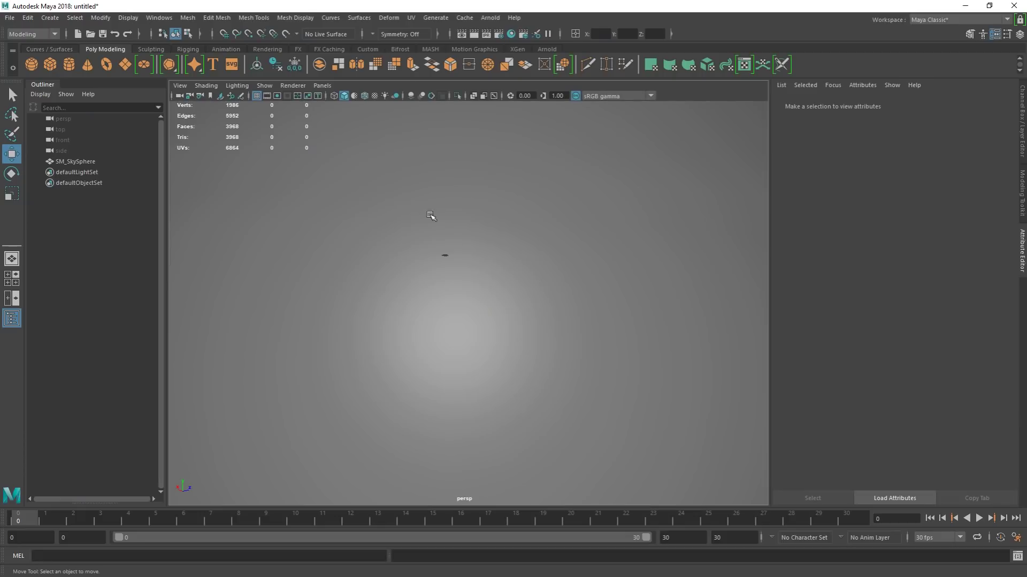
pyautogui.scroll(-10, 452, 246)
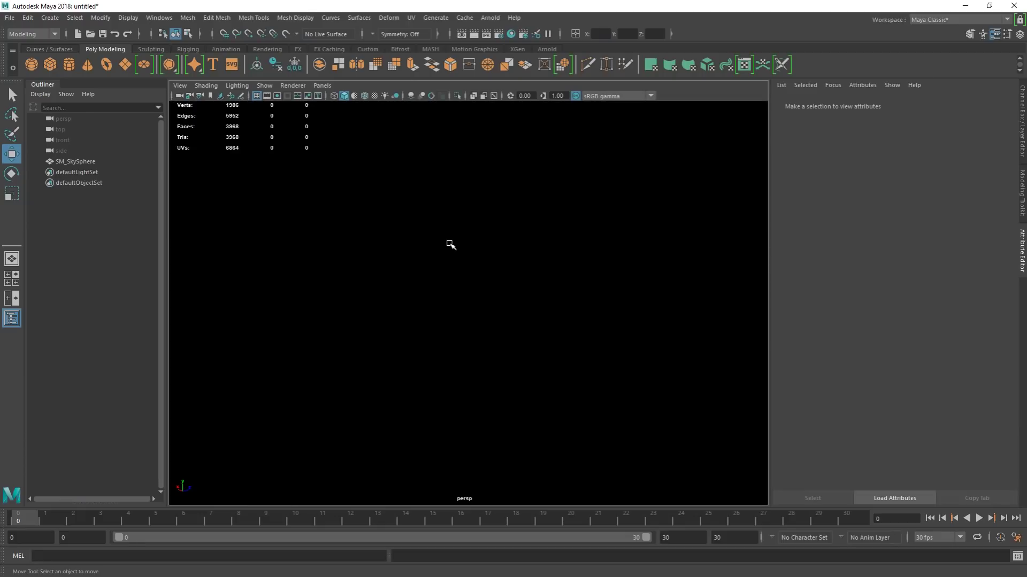
pyautogui.keyDown('alt'); pyautogui.moveTo(405, 214); pyautogui.dragTo(402, 207); pyautogui.keyUp('alt')
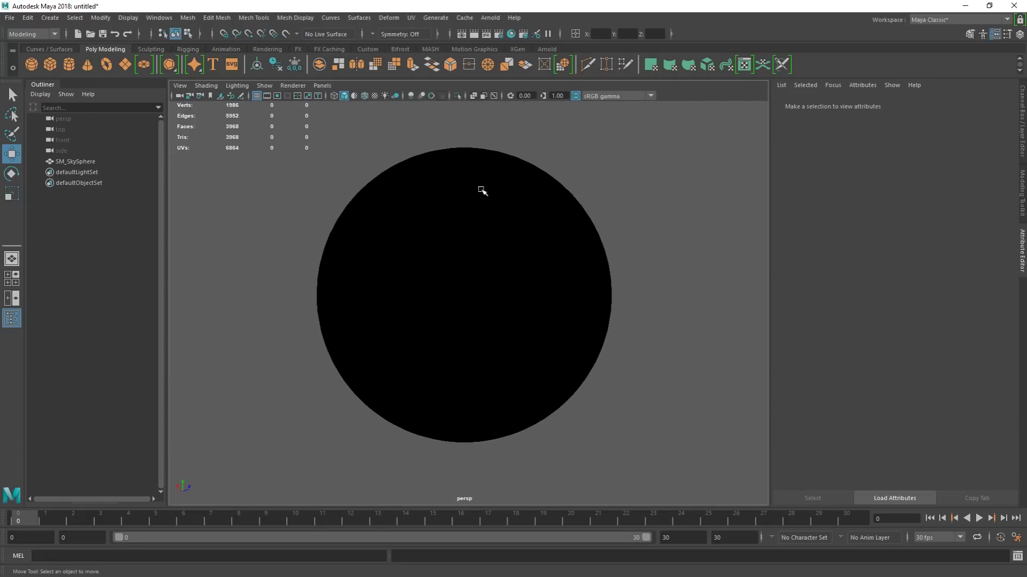
# Set the persp camera's Far Clip Plane to 1000000
pyautogui.click(179, 96)
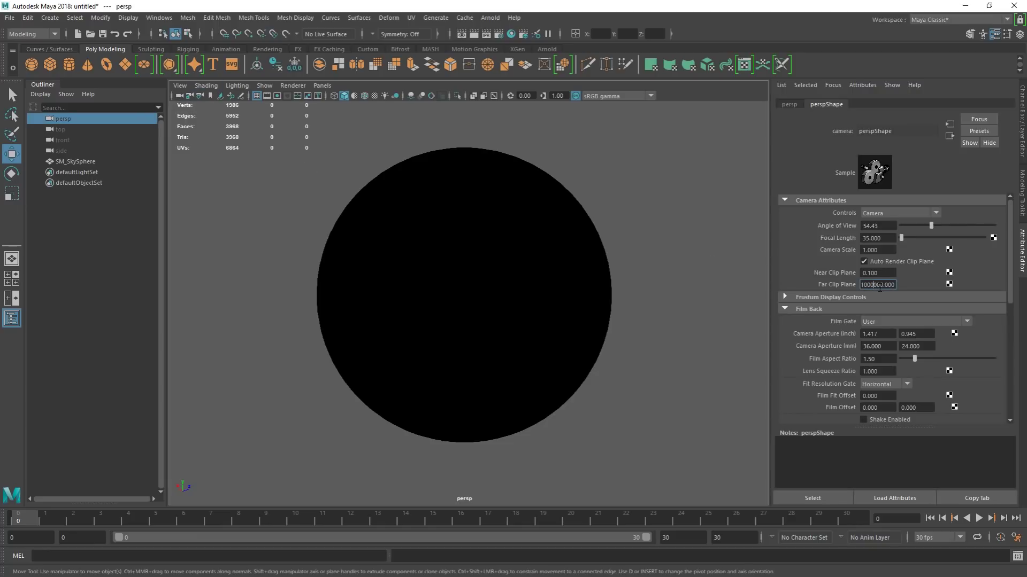
pyautogui.press('Return')
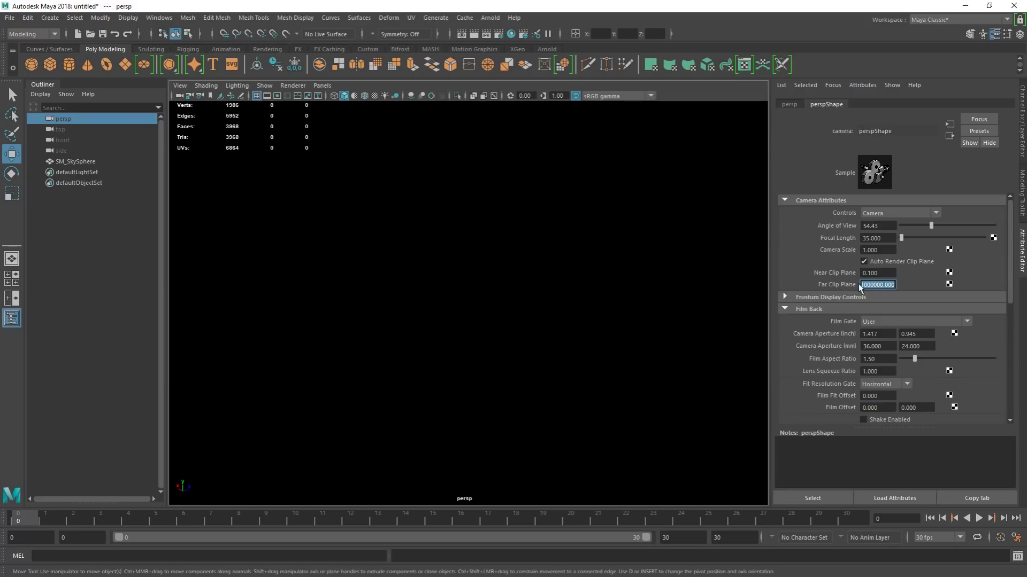
pyautogui.press('Return')
# Select SM_SkySphere to inspect its wireframe up to the top pole, and clear the selection
pyautogui.click(527, 270)
pyautogui.scroll(3, 523, 249)
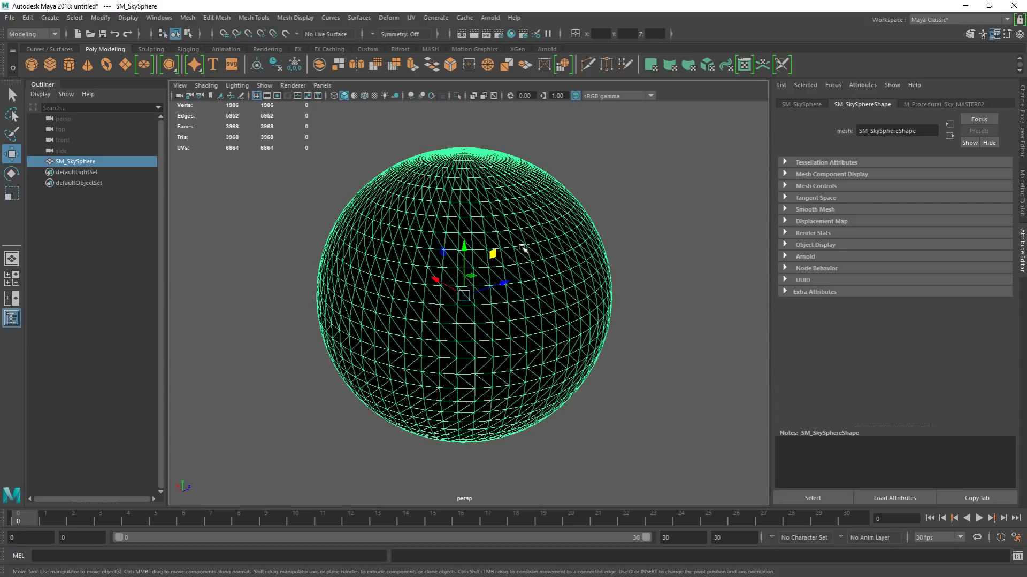
pyautogui.scroll(1, 626, 245)
pyautogui.moveTo(666, 251)
pyautogui.keyDown('alt'); pyautogui.mouseDown()
pyautogui.moveTo(675, 220)
pyautogui.moveTo(672, 265)
pyautogui.mouseUp(); pyautogui.keyUp('alt')
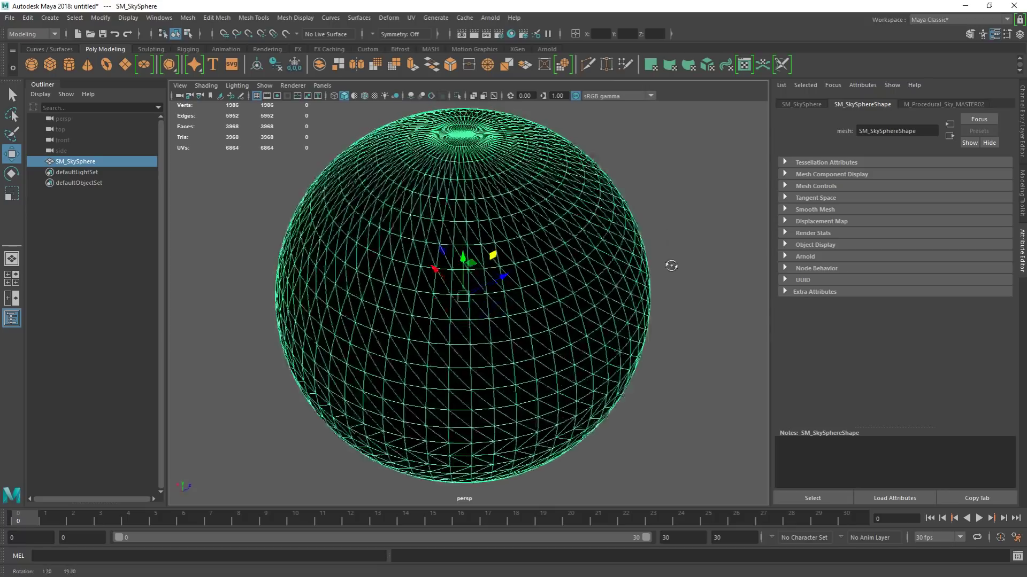
pyautogui.click(661, 206)
pyautogui.scroll(-4, 524, 275)
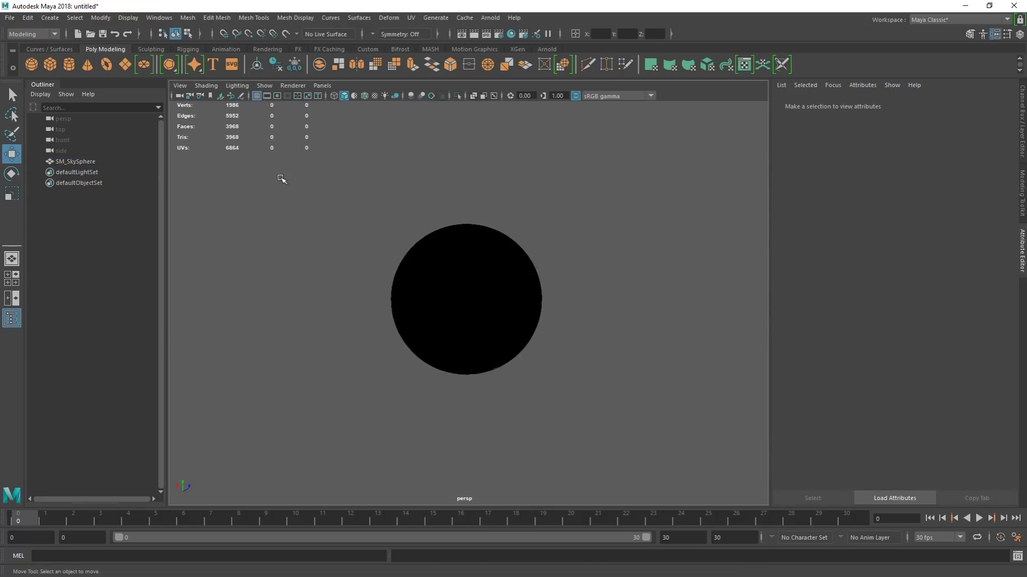
# Create a polygon sphere beside the sky sphere and reverse its normals
pyautogui.click(31, 64)
pyautogui.moveTo(331, 340); pyautogui.dragTo(392, 297)
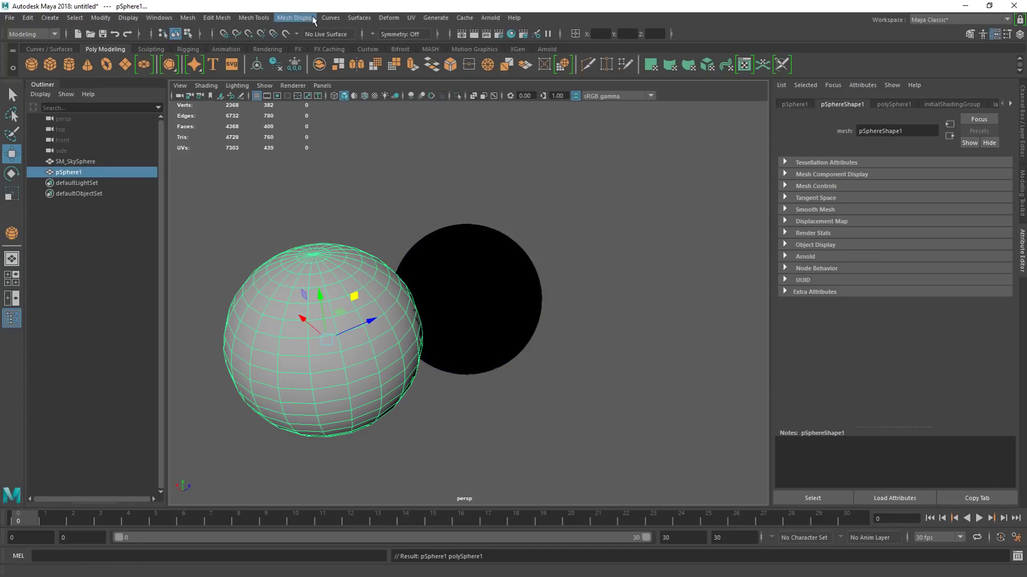
pyautogui.click(330, 18)
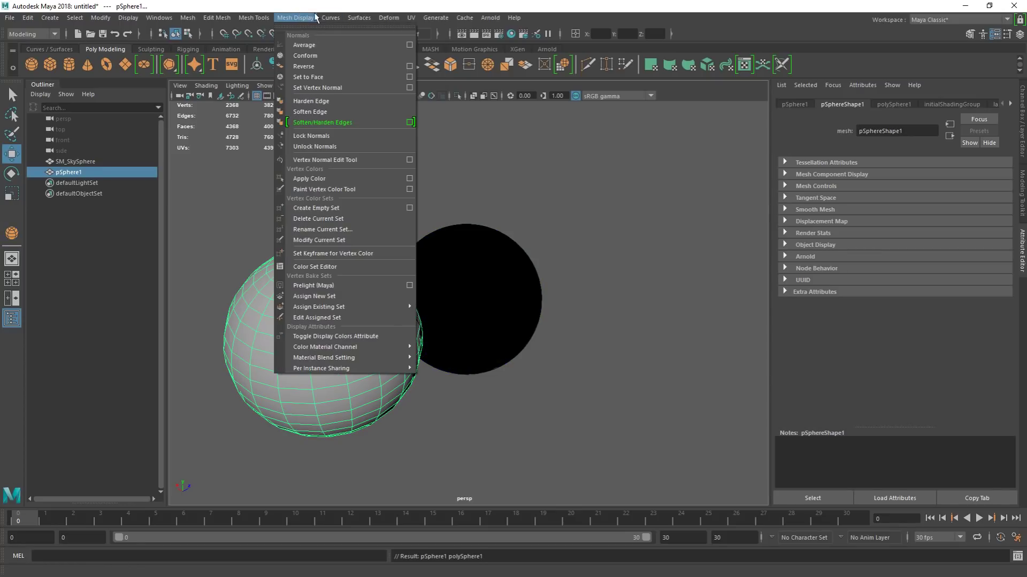
pyautogui.moveTo(299, 18)
pyautogui.click(338, 67)
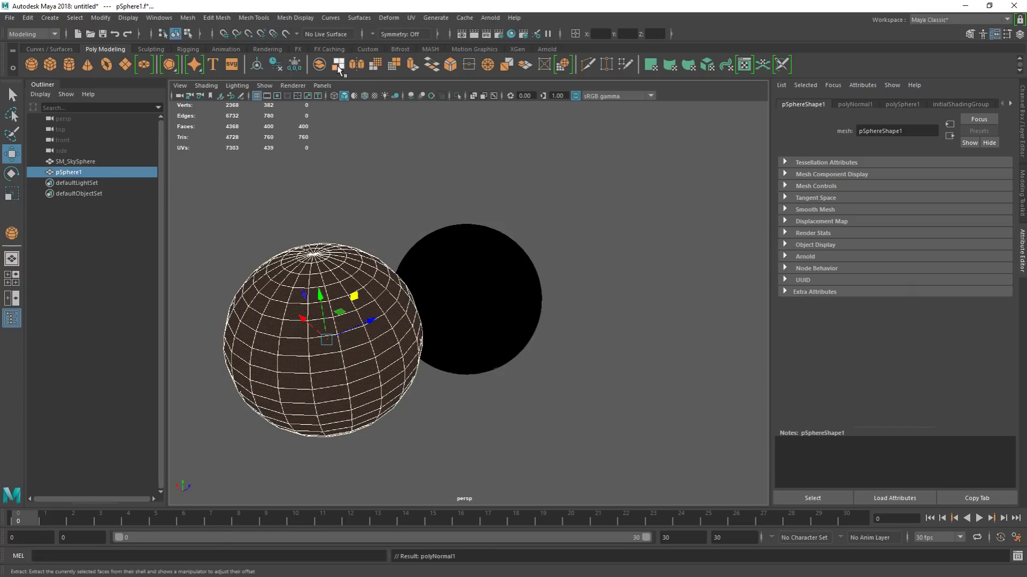
# Return to object mode and inspect the reversed polygon sphere's surface from outside and inside
pyautogui.moveTo(312, 252); pyautogui.dragTo(370, 219, button='right')
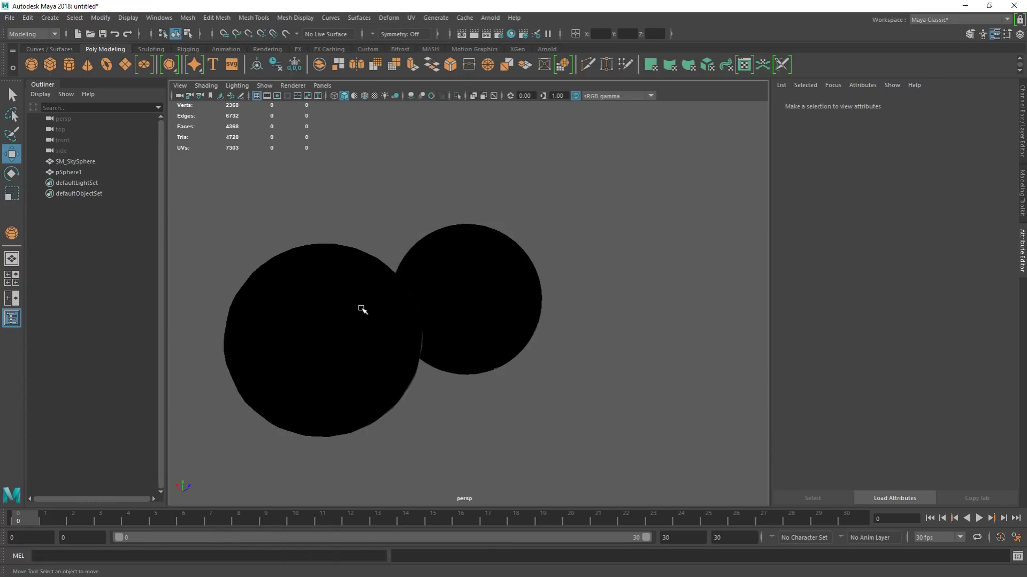
pyautogui.keyDown('alt'); pyautogui.moveTo(328, 257); pyautogui.dragTo(408, 246, button='middle'); pyautogui.keyUp('alt')
pyautogui.keyDown('alt'); pyautogui.moveTo(408, 245); pyautogui.dragTo(369, 243); pyautogui.keyUp('alt')
pyautogui.click(378, 262)
pyautogui.scroll(4, 377, 262)
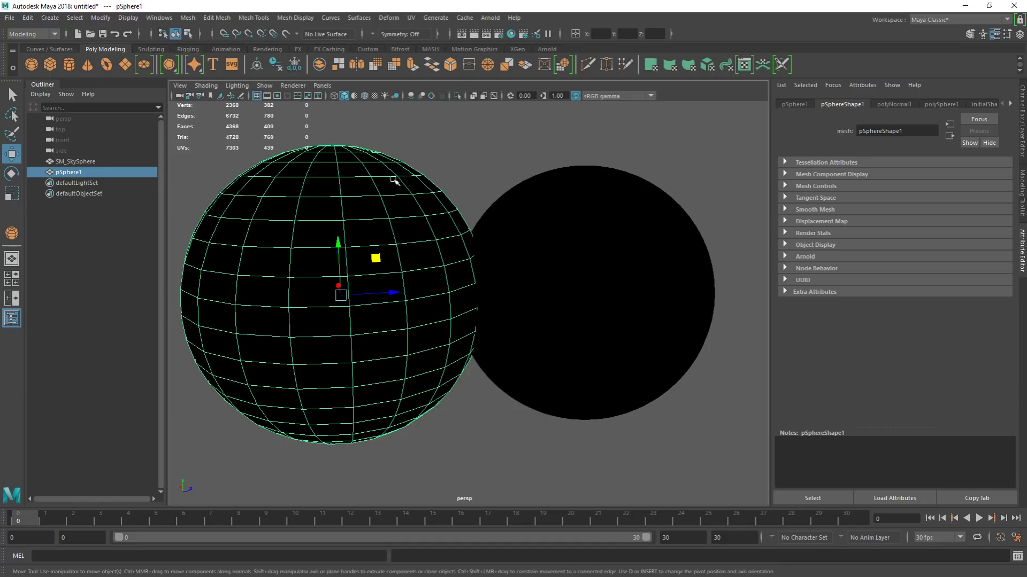
pyautogui.scroll(6, 337, 222)
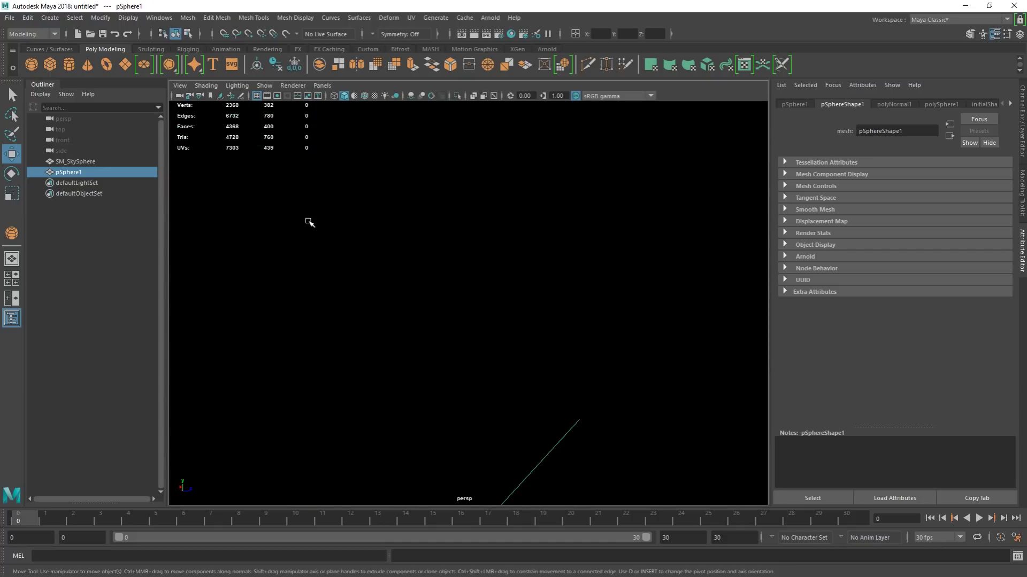
pyautogui.keyDown('alt'); pyautogui.moveTo(309, 222); pyautogui.dragTo(387, 215); pyautogui.keyUp('alt')
pyautogui.scroll(-2, 374, 193)
pyautogui.keyDown('alt'); pyautogui.moveTo(371, 183); pyautogui.dragTo(465, 209, button='middle'); pyautogui.keyUp('alt')
pyautogui.keyDown('alt'); pyautogui.moveTo(465, 208); pyautogui.dragTo(396, 255); pyautogui.keyUp('alt')
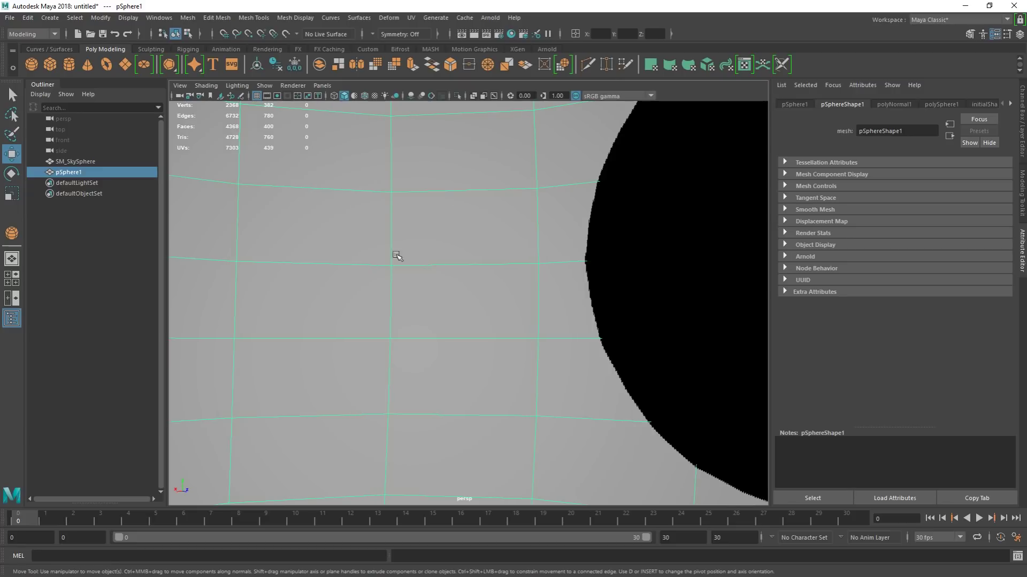
pyautogui.moveTo(383, 208)
pyautogui.keyDown('alt'); pyautogui.mouseDown()
pyautogui.moveTo(392, 175)
pyautogui.moveTo(371, 193)
pyautogui.moveTo(385, 187)
pyautogui.mouseUp(); pyautogui.keyUp('alt')
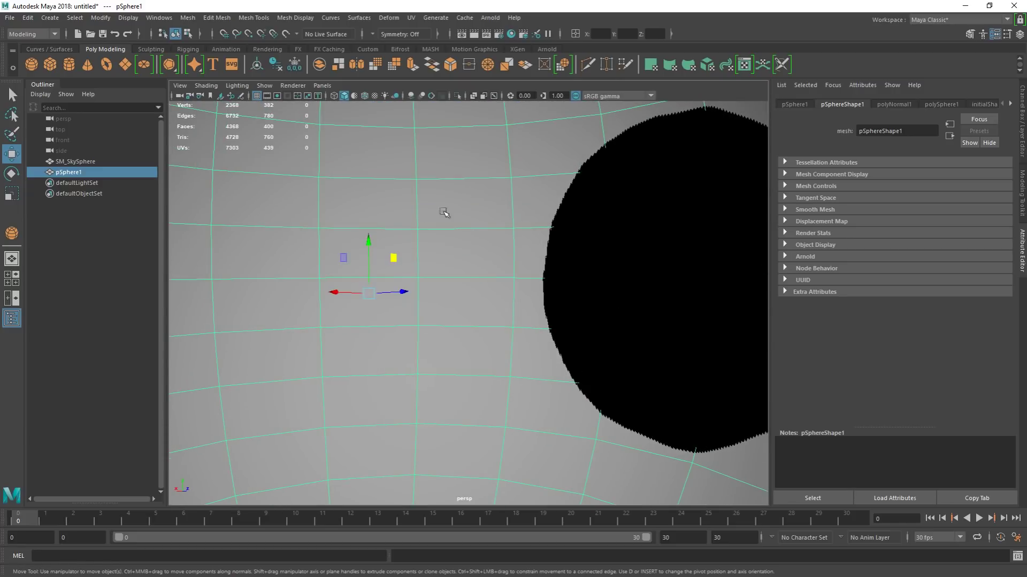
# Delete the extra polygon sphere pSphere1 beside the sky sphere
pyautogui.scroll(-10, 458, 201)
pyautogui.keyDown('alt'); pyautogui.moveTo(458, 201); pyautogui.dragTo(450, 213); pyautogui.keyUp('alt')
pyautogui.press('Delete')
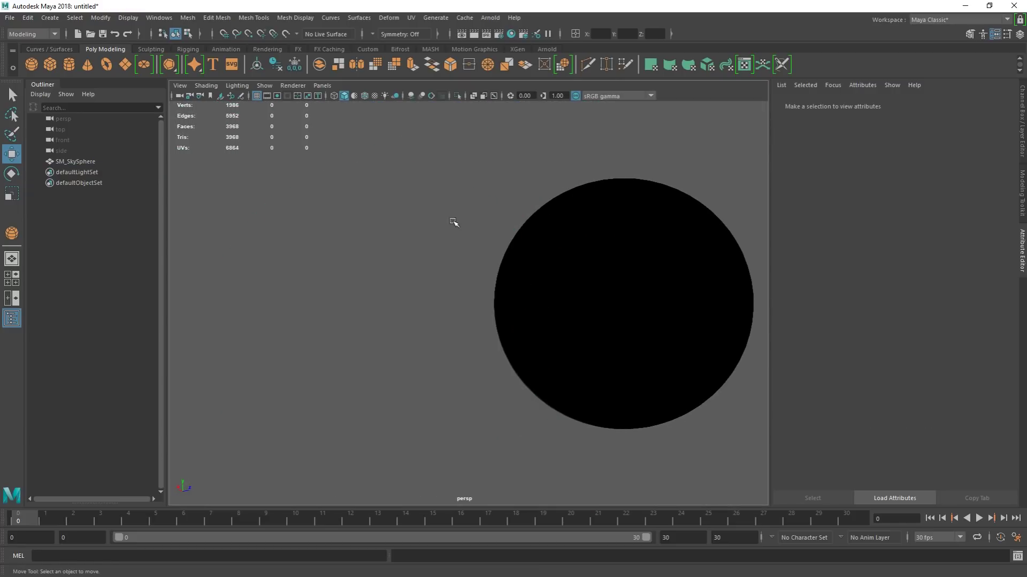
# Select and frame SM_SkySphere, and examine its triangulated wireframe up close and from a distance
pyautogui.click(586, 261)
pyautogui.press('f')
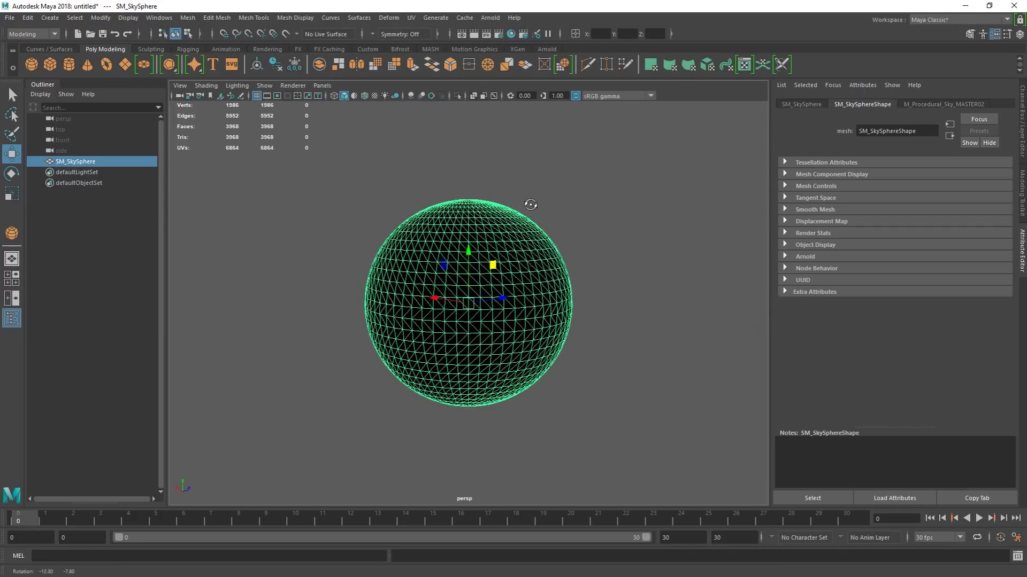
pyautogui.scroll(3, 546, 248)
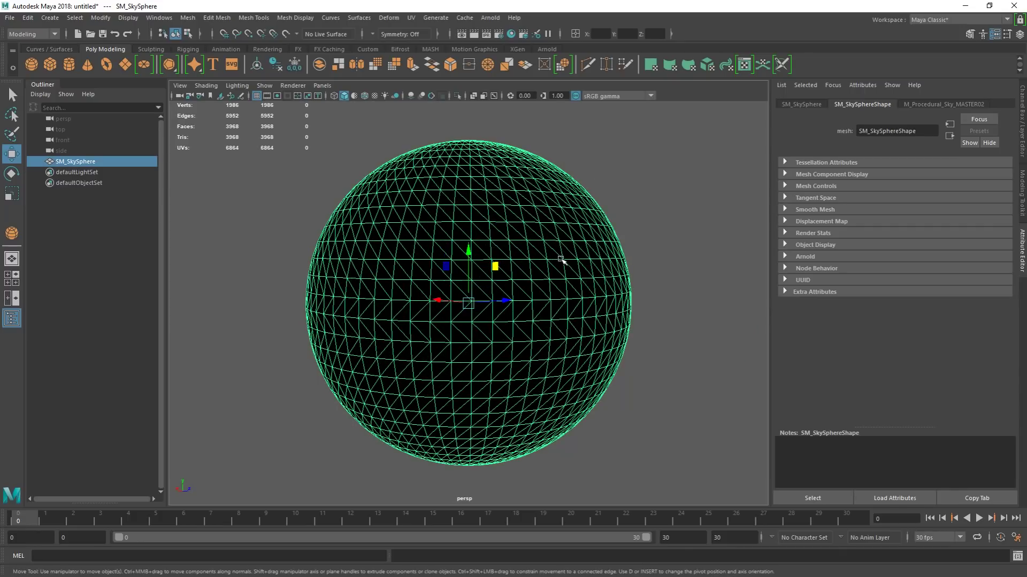
pyautogui.scroll(5, 561, 259)
pyautogui.press('5')
pyautogui.moveTo(559, 257)
pyautogui.keyDown('alt'); pyautogui.mouseDown()
pyautogui.moveTo(573, 245)
pyautogui.moveTo(557, 192)
pyautogui.moveTo(558, 247)
pyautogui.moveTo(501, 259)
pyautogui.mouseUp(); pyautogui.keyUp('alt')
pyautogui.scroll(-5, 559, 241)
pyautogui.scroll(-4, 540, 256)
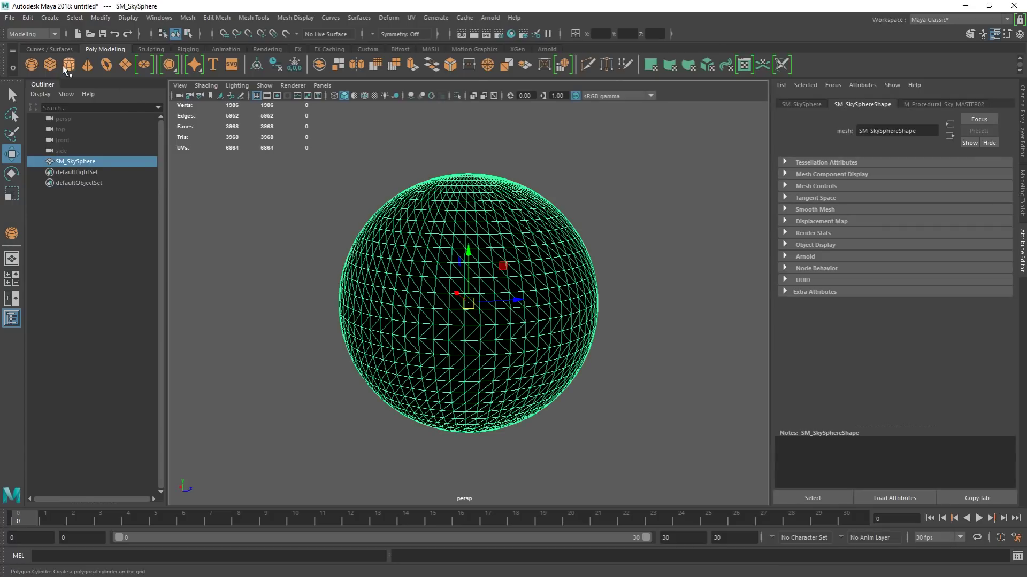
# Open the UV Editor for SM_SkySphere beside the viewport and hide the Outliner
pyautogui.click(412, 17)
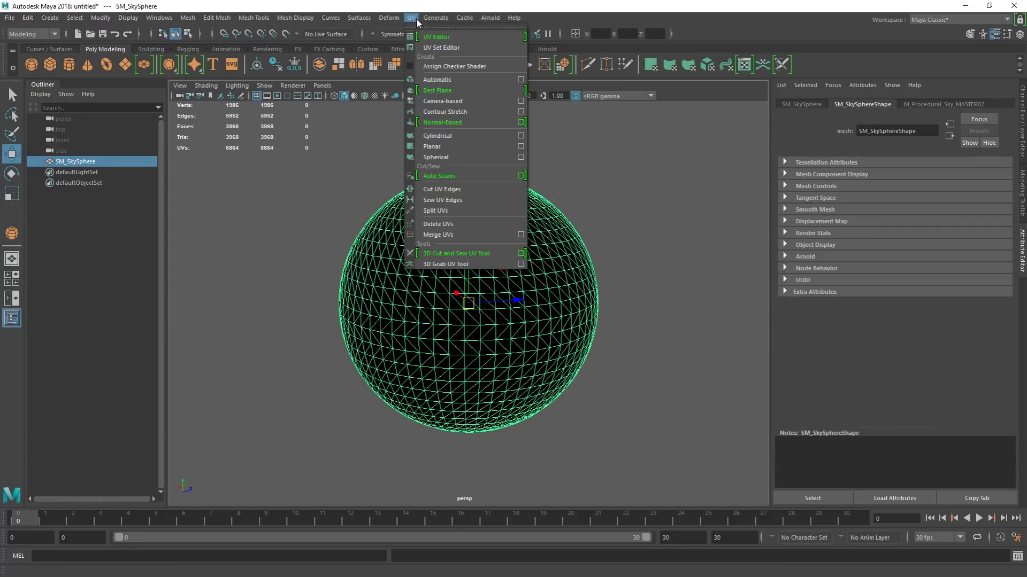
pyautogui.click(487, 36)
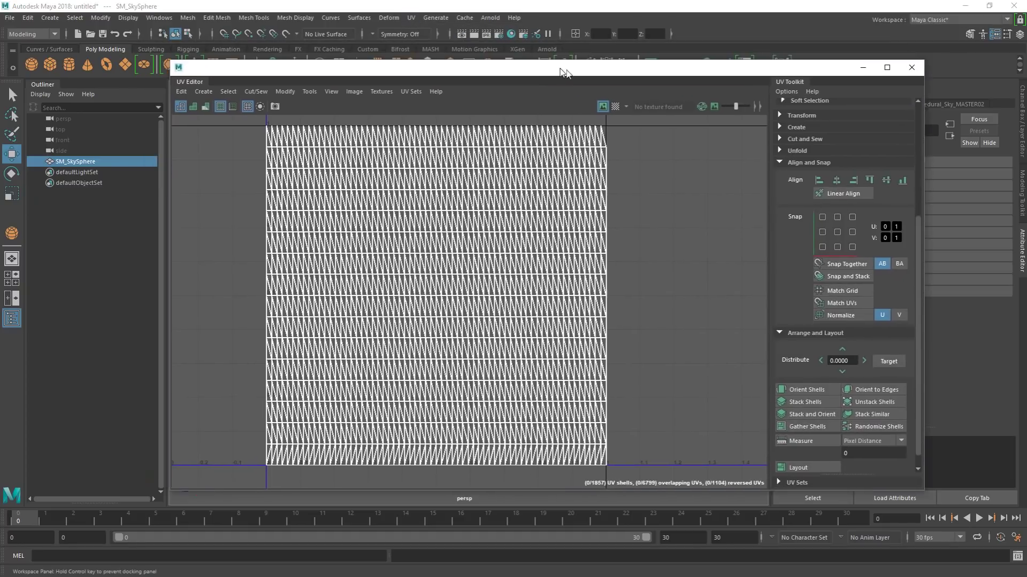
pyautogui.moveTo(563, 71); pyautogui.dragTo(690, 97)
pyautogui.moveTo(307, 199); pyautogui.dragTo(603, 199)
pyautogui.moveTo(878, 99); pyautogui.dragTo(843, 80)
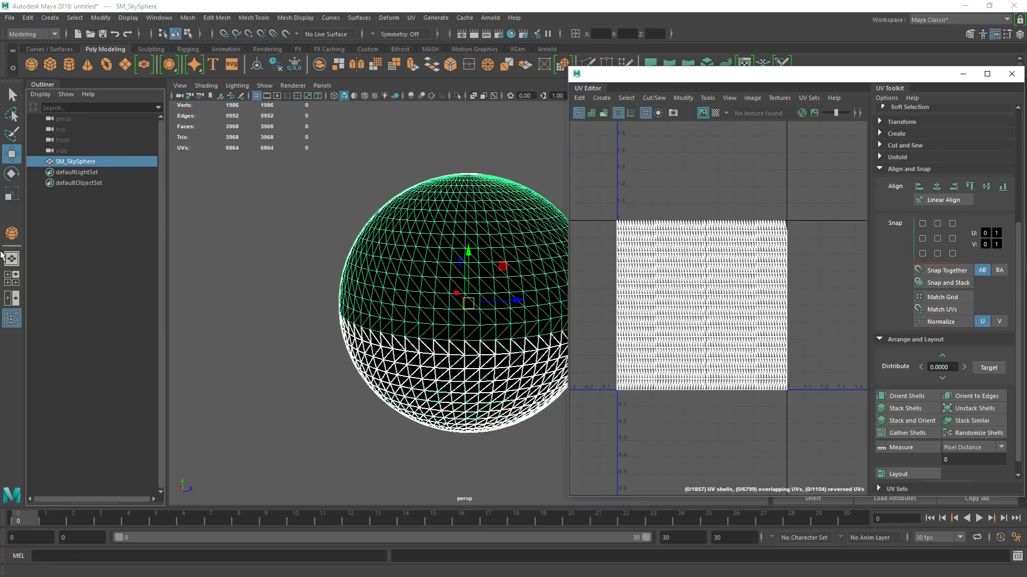
pyautogui.click(11, 258)
pyautogui.click(11, 319)
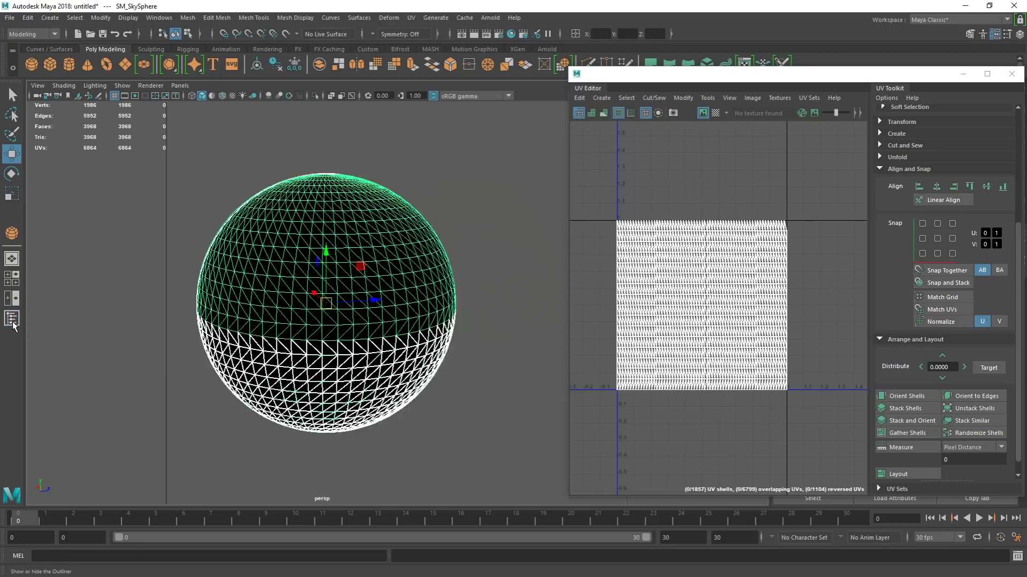
pyautogui.moveTo(666, 77); pyautogui.dragTo(598, 66)
pyautogui.scroll(5, 595, 240)
pyautogui.scroll(-2, 594, 241)
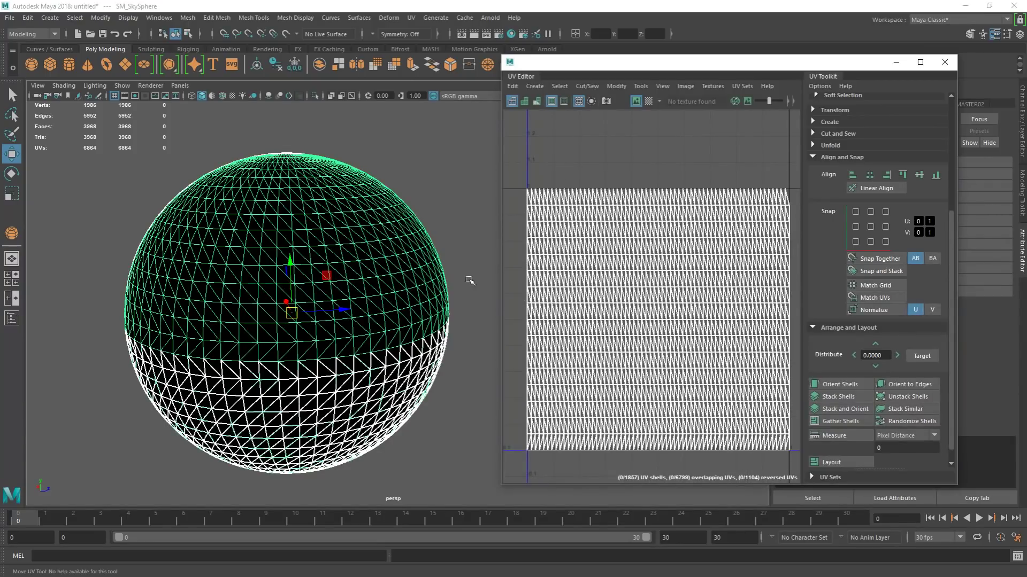
# Select one complete UV shell of SM_SkySphere from a single UV and move it beside the 0–1 tile
pyautogui.moveTo(353, 191); pyautogui.dragTo(415, 155, button='right')
pyautogui.click(415, 155)
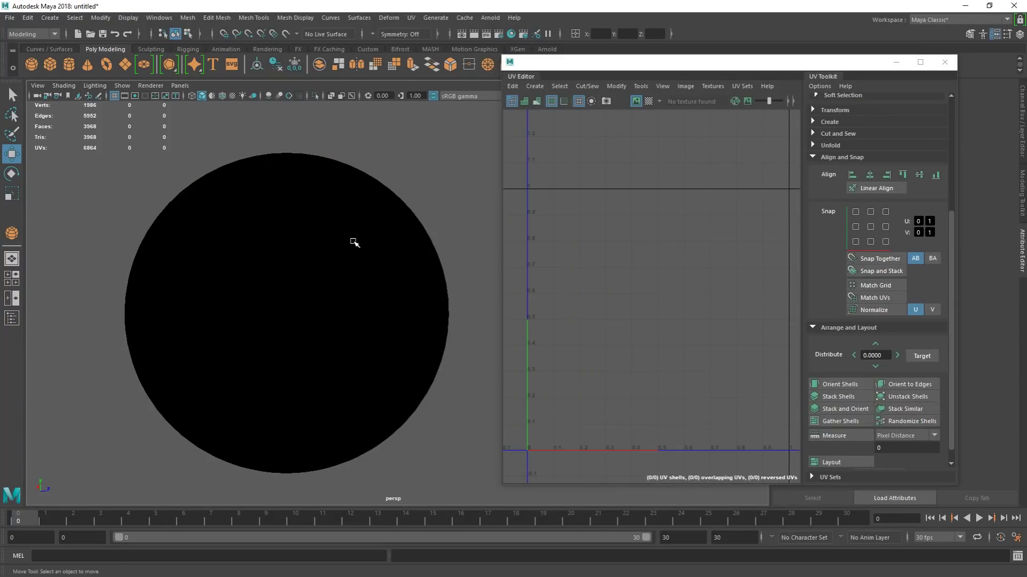
pyautogui.click(354, 242)
pyautogui.rightClick(611, 250)
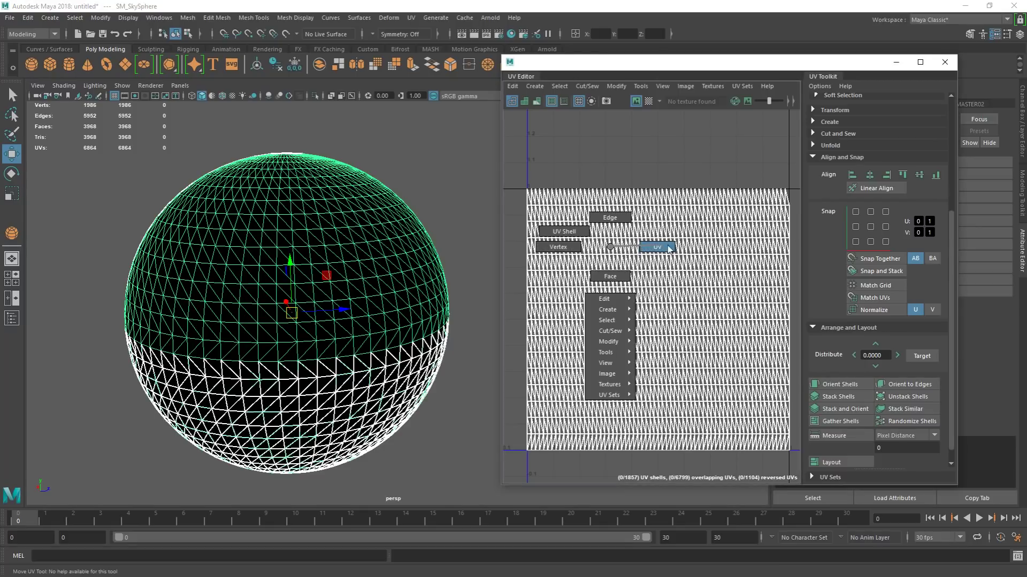
pyautogui.moveTo(663, 251); pyautogui.dragTo(662, 251, button='right')
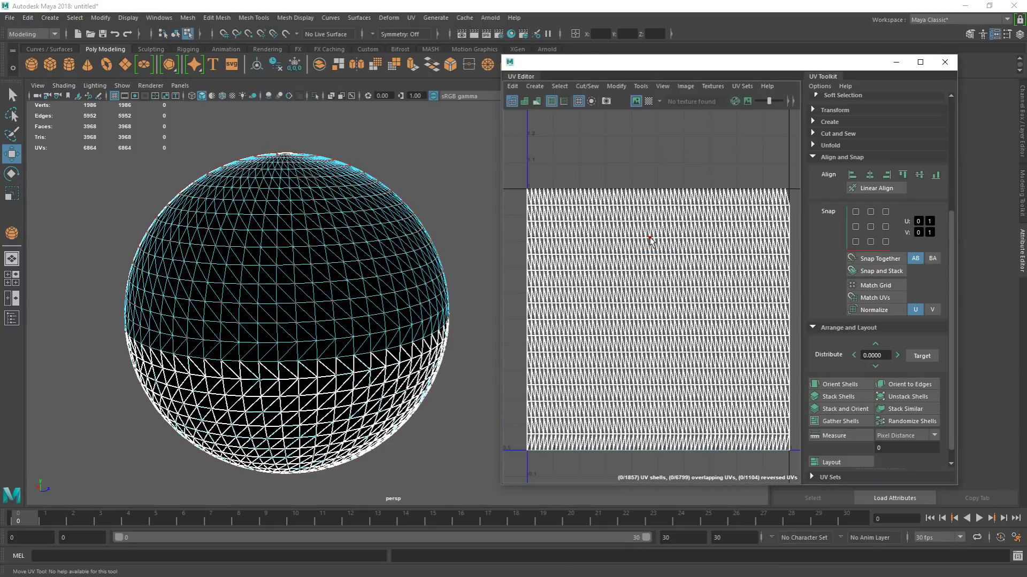
pyautogui.click(650, 238)
pyautogui.keyDown('ctrl'); pyautogui.rightClick(617, 160); pyautogui.keyUp('ctrl')
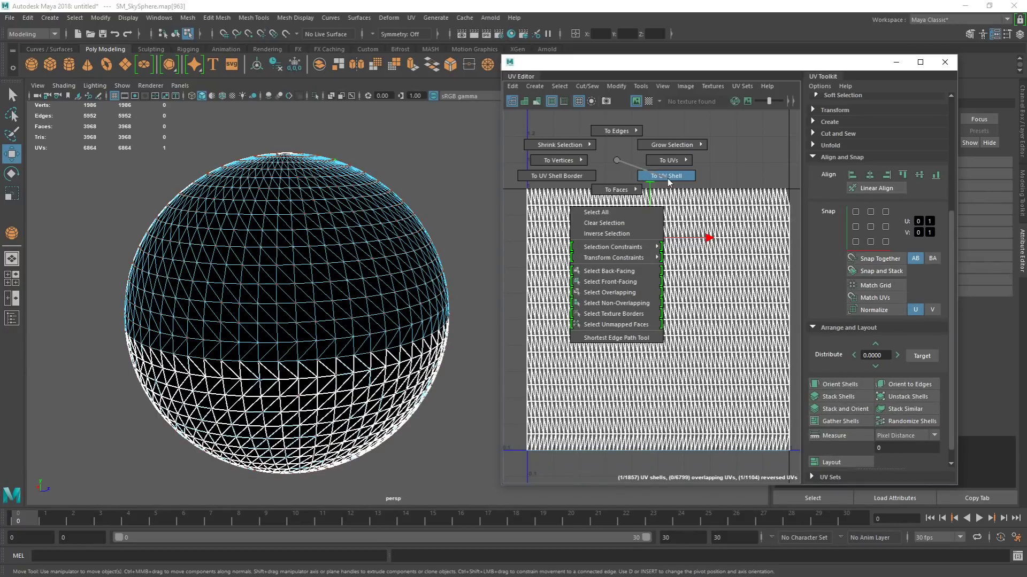
pyautogui.keyDown('ctrl'); pyautogui.moveTo(617, 160); pyautogui.dragTo(667, 179, button='right'); pyautogui.keyUp('ctrl')
pyautogui.scroll(-5, 663, 178)
pyautogui.keyDown('alt'); pyautogui.moveTo(672, 180); pyautogui.dragTo(652, 192, button='middle'); pyautogui.keyUp('alt')
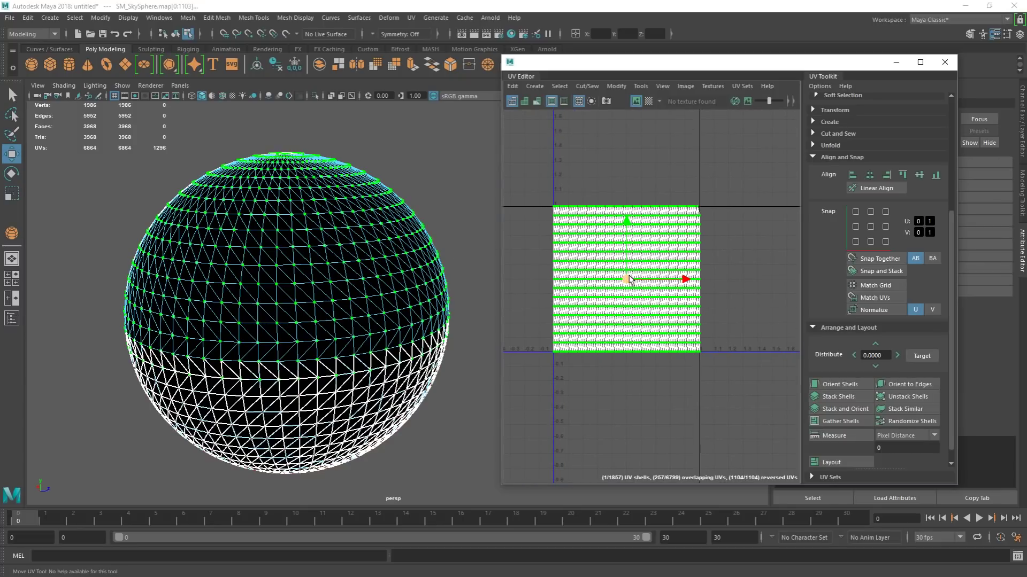
pyautogui.moveTo(630, 280); pyautogui.dragTo(789, 280)
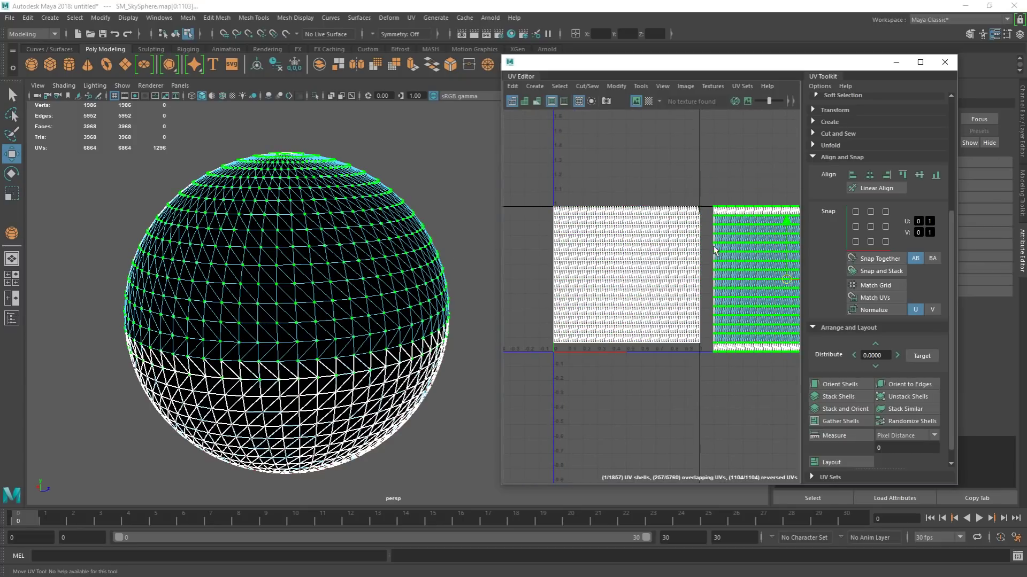
pyautogui.keyDown('alt'); pyautogui.moveTo(714, 249); pyautogui.dragTo(639, 194, button='middle'); pyautogui.keyUp('alt')
# Try to select the UV shell left in the 0–1 tile by expanding single UVs to their shell
pyautogui.click(594, 201)
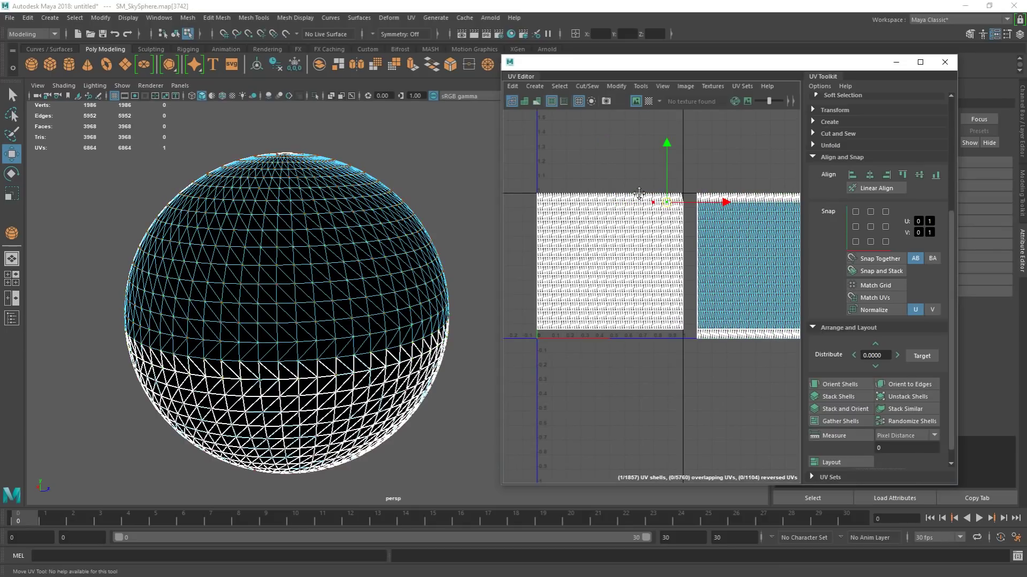
pyautogui.scroll(5, 671, 197)
pyautogui.click(637, 226)
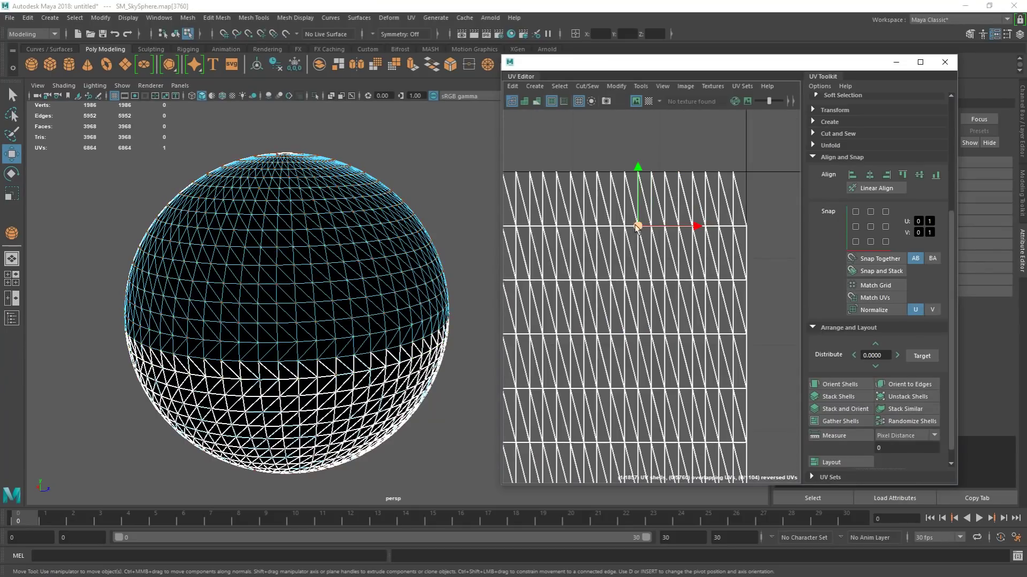
pyautogui.rightClick(637, 227)
pyautogui.click(683, 227)
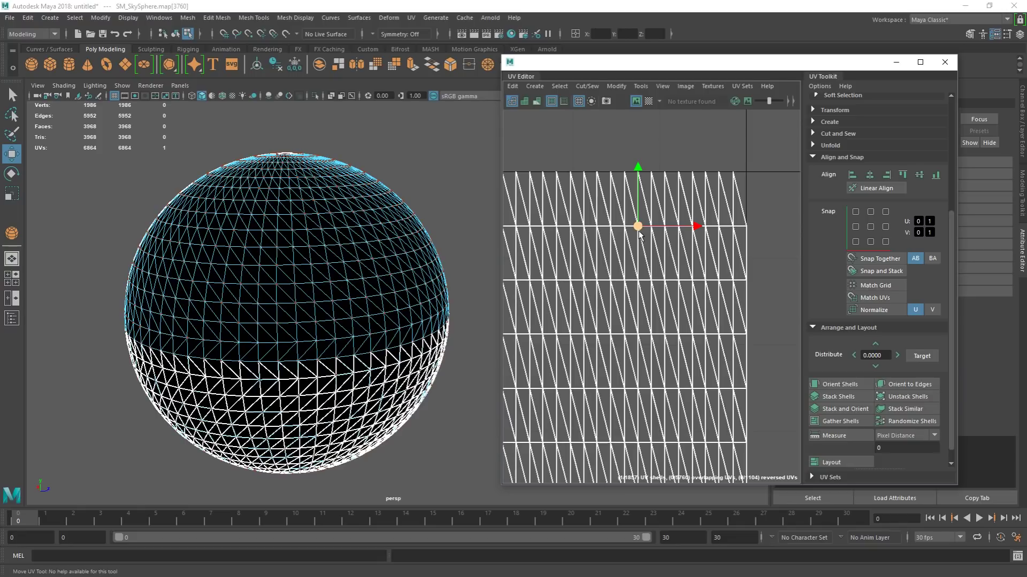
pyautogui.keyDown('ctrl'); pyautogui.rightClick(639, 235); pyautogui.keyUp('ctrl')
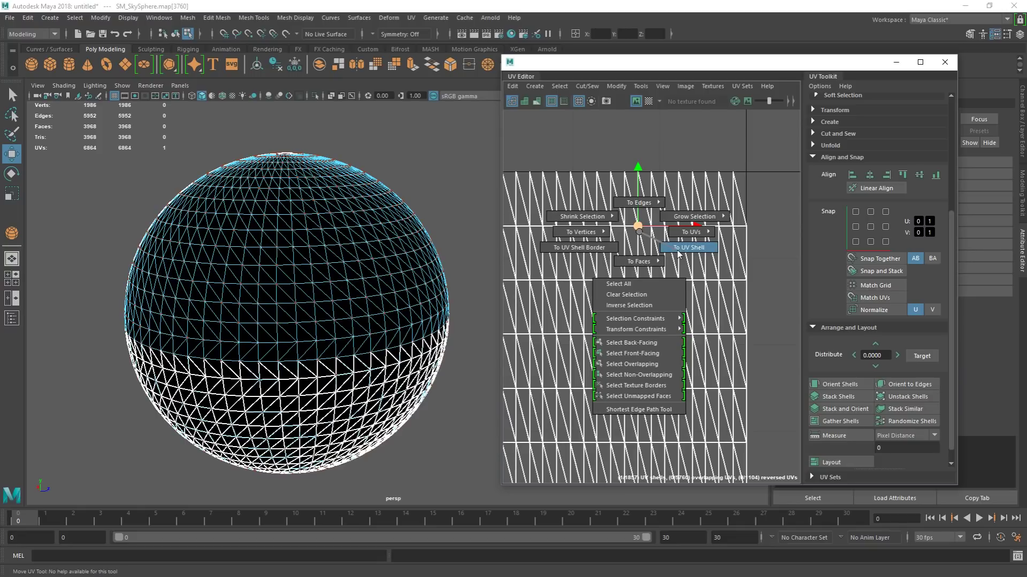
pyautogui.click(678, 254)
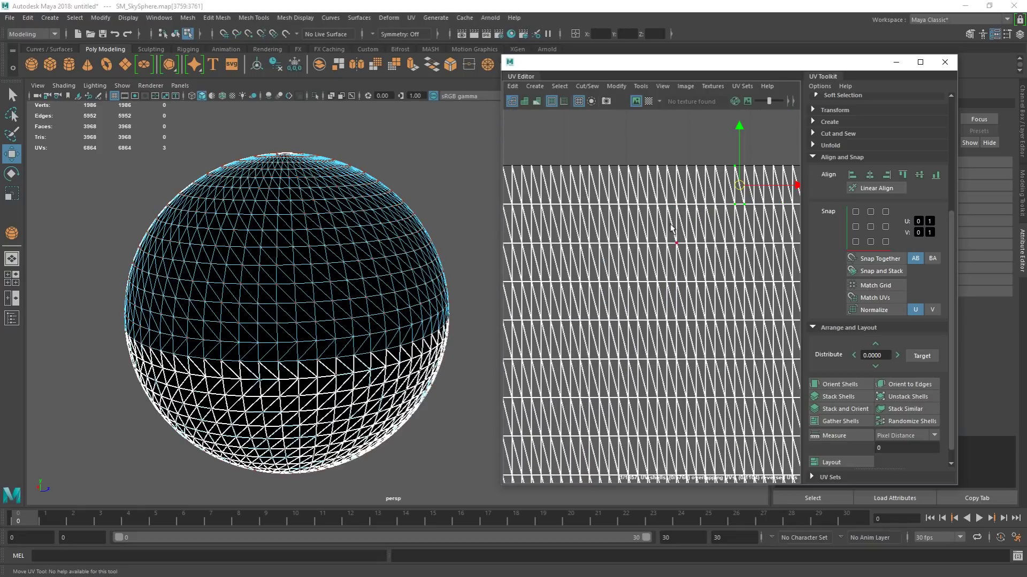
pyautogui.click(666, 209)
pyautogui.keyDown('ctrl'); pyautogui.moveTo(666, 212); pyautogui.dragTo(699, 239, button='right'); pyautogui.keyUp('ctrl')
pyautogui.scroll(-5, 666, 234)
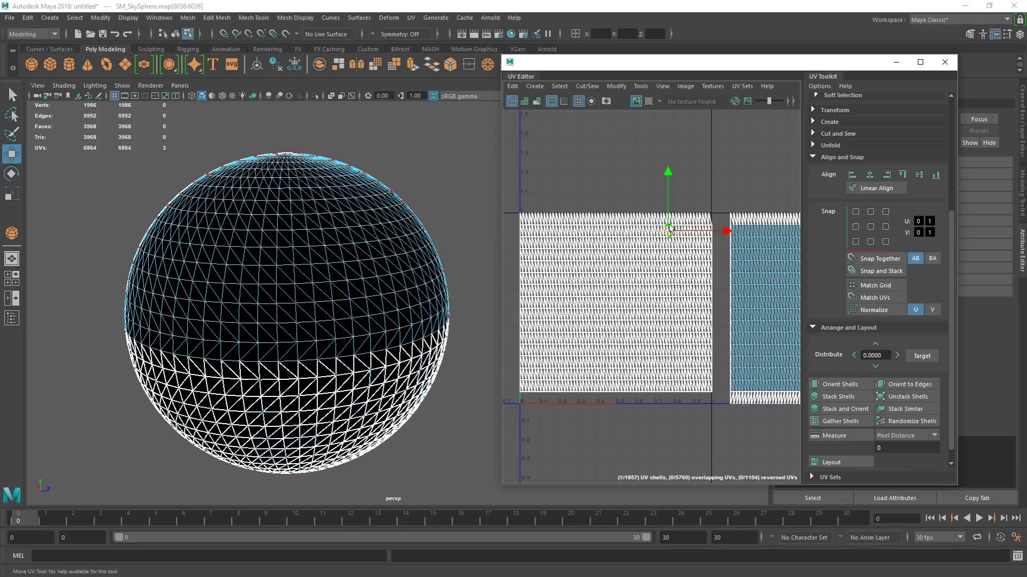
# Expand one UV near the layout's upper edge to its shell and move that triangle slightly above the tile
pyautogui.scroll(5, 663, 213)
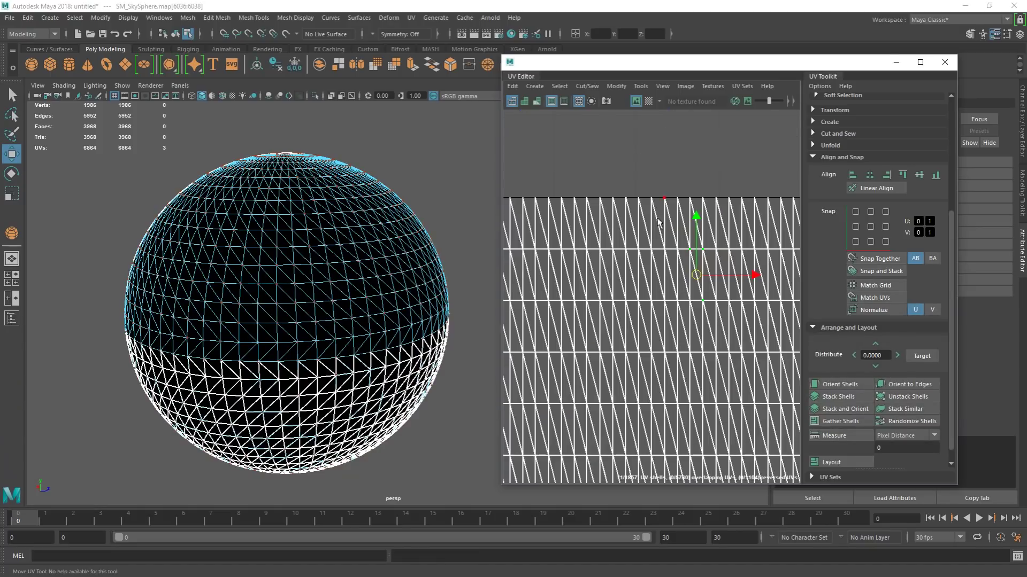
pyautogui.click(649, 250)
pyautogui.keyDown('ctrl'); pyautogui.rightClick(626, 245); pyautogui.keyUp('ctrl')
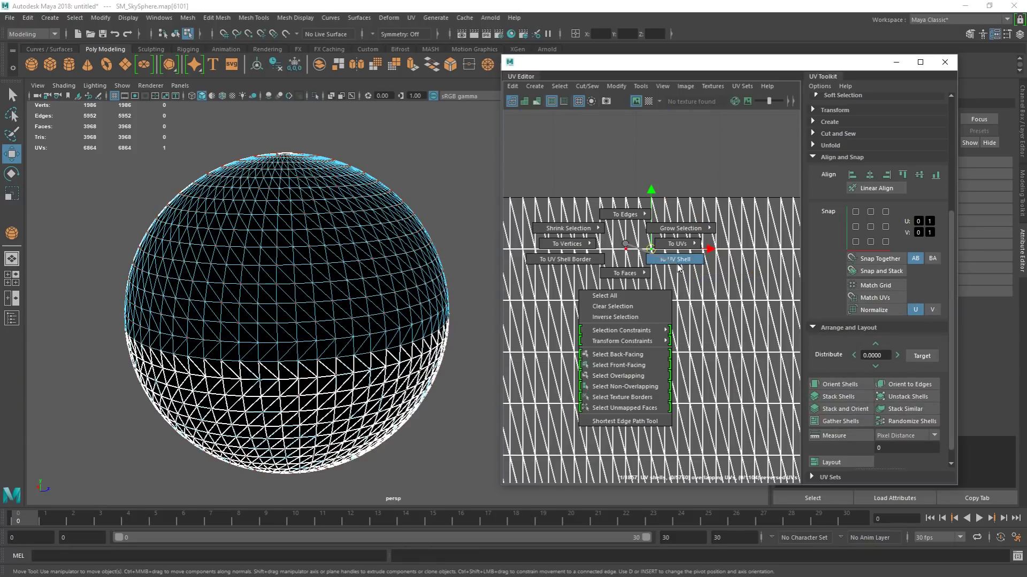
pyautogui.keyDown('ctrl'); pyautogui.moveTo(677, 265); pyautogui.dragTo(675, 261, button='right'); pyautogui.keyUp('ctrl')
pyautogui.scroll(-5, 662, 261)
pyautogui.moveTo(659, 268)
pyautogui.mouseDown()
pyautogui.moveTo(626, 234)
pyautogui.moveTo(646, 254)
pyautogui.mouseUp()
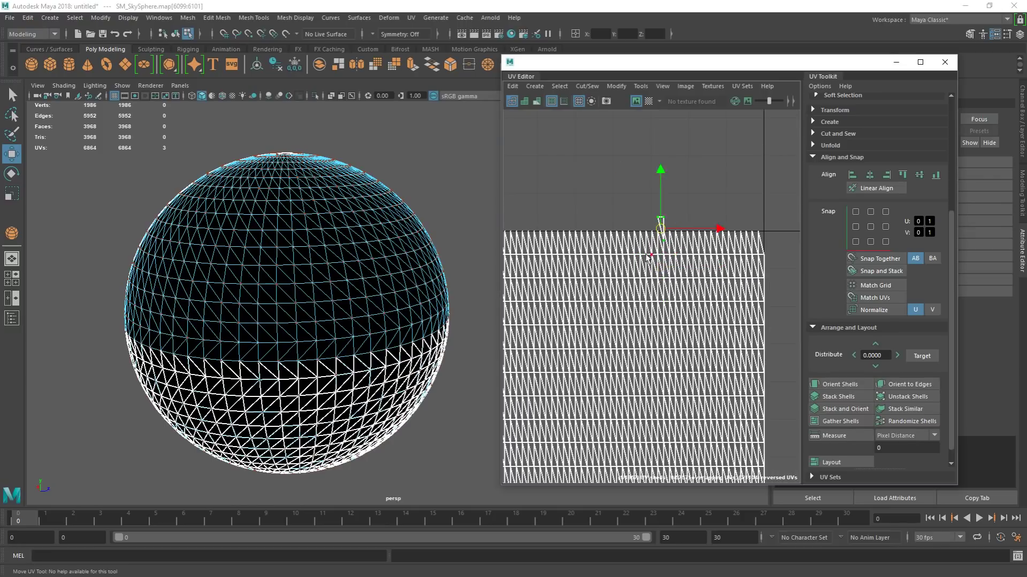
# Undo the UV shell moves and selections made on SM_SkySphere
pyautogui.scroll(-3, 378, 314)
pyautogui.moveTo(334, 259); pyautogui.dragTo(403, 245, button='right')
pyautogui.hotkey('ctrl', 'z')
pyautogui.hotkey('ctrl', 'z')
pyautogui.hotkey('ctrl', 'z')
pyautogui.hotkey('ctrl', 'z')
pyautogui.hotkey('ctrl', 'z')
pyautogui.hotkey('ctrl', 'z')
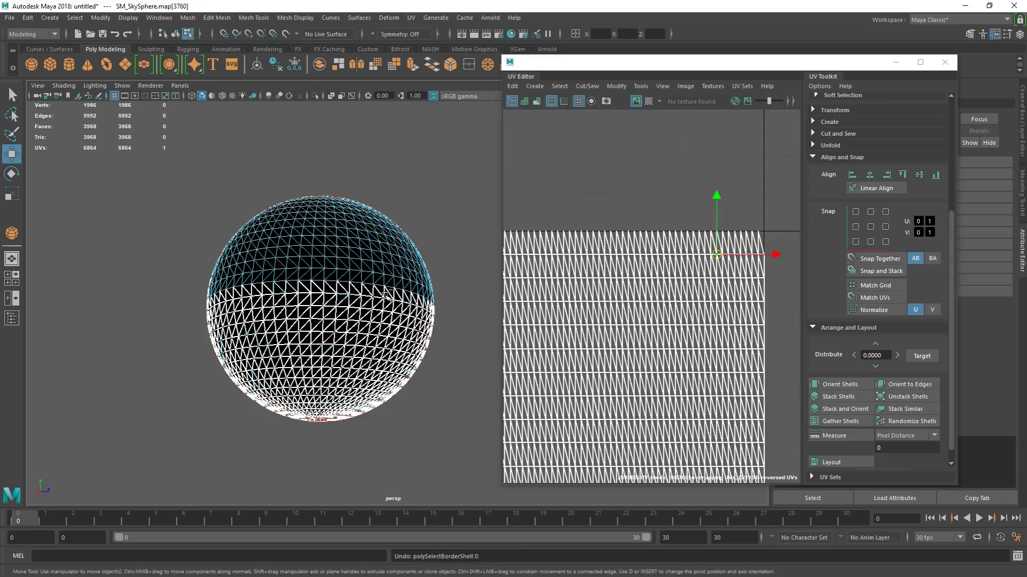
pyautogui.press('F8')
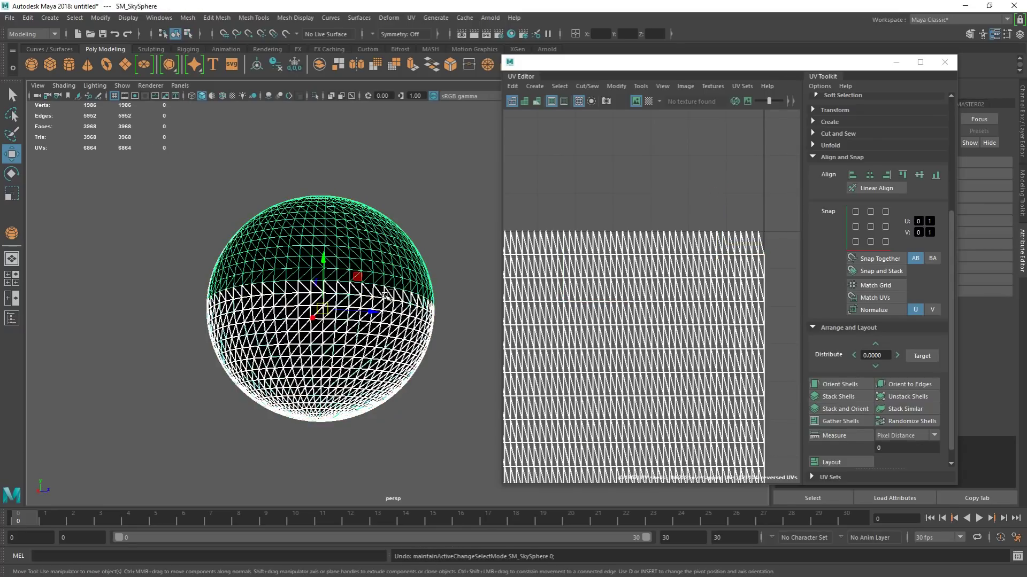
# Undo further back through the extra polygon sphere's deletion, normal reversal and creation
pyautogui.hotkey('ctrl', 'z')
pyautogui.hotkey('ctrl', 'z')
pyautogui.hotkey('ctrl', 'z')
pyautogui.hotkey('ctrl', 'z')
pyautogui.hotkey('ctrl', 'z')
pyautogui.hotkey('ctrl', 'z')
pyautogui.hotkey('ctrl', 'z')
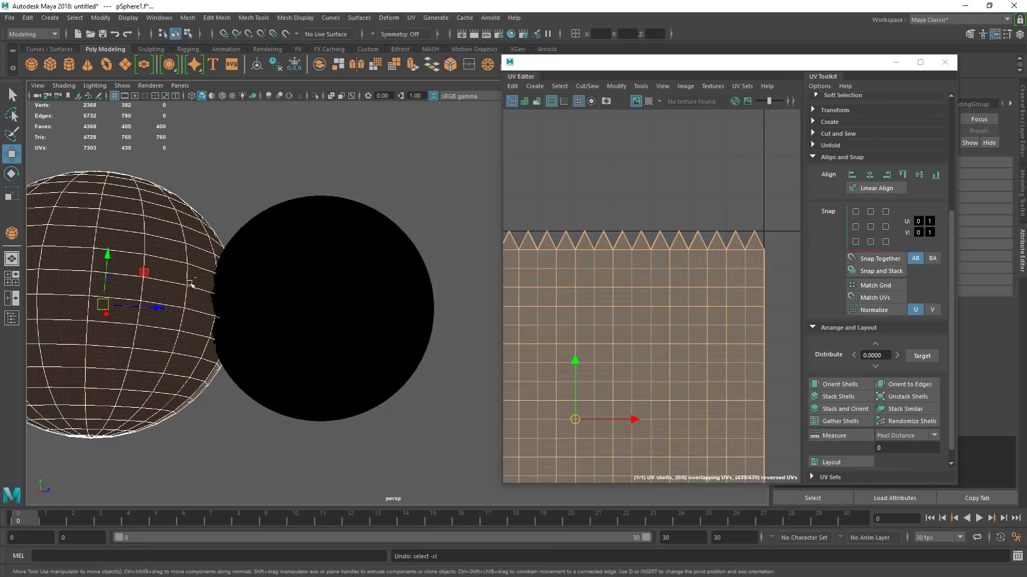
pyautogui.hotkey('ctrl', 'z')
pyautogui.hotkey('ctrl', 'z')
pyautogui.hotkey('ctrl', 'z')
pyautogui.hotkey('ctrl', 'z')
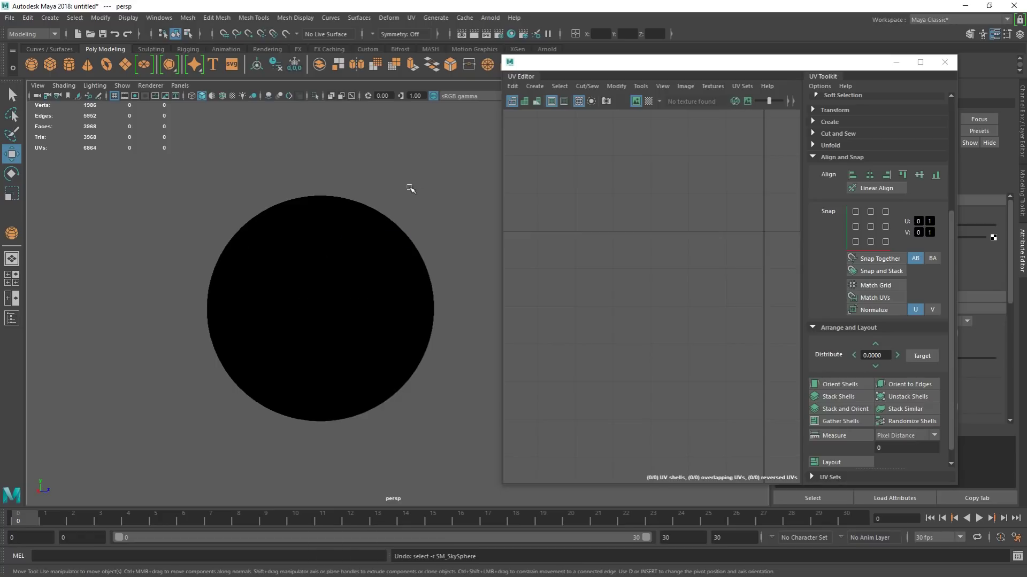
# Delete the existing sky sphere mesh and import the SM_SkySphere file into the scene again
pyautogui.click(350, 227)
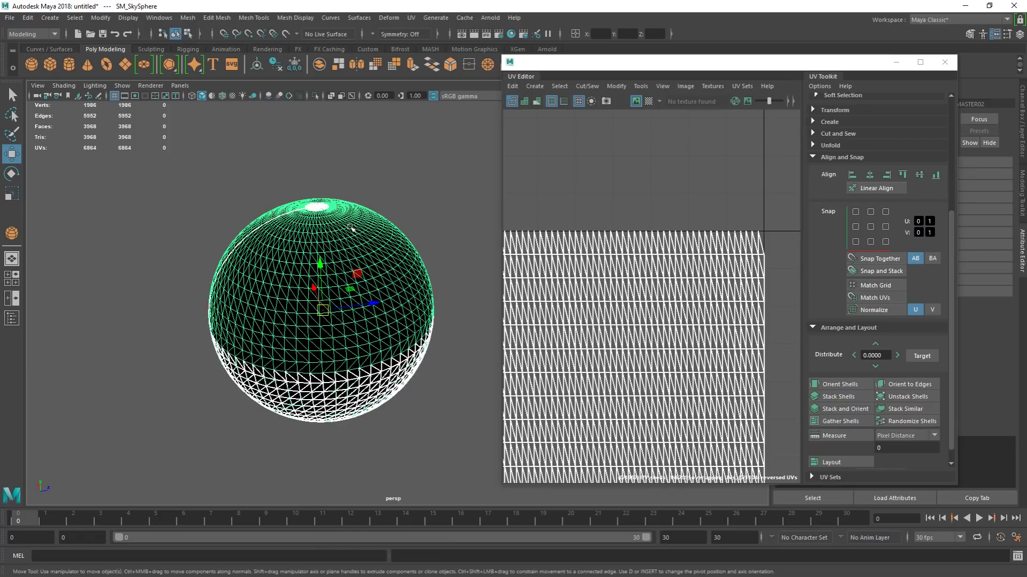
pyautogui.press('Delete')
pyautogui.click(10, 17)
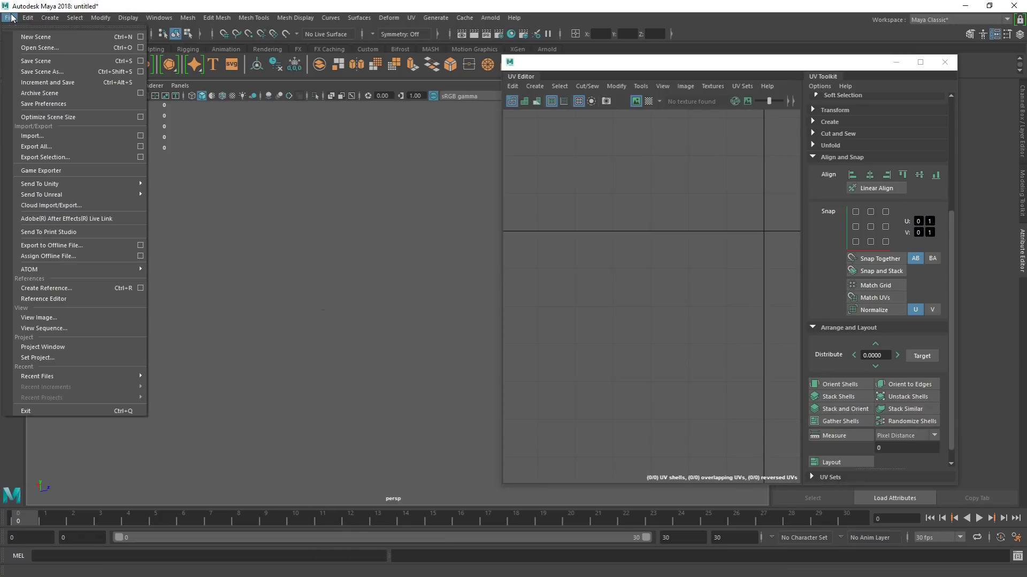
pyautogui.click(81, 145)
pyautogui.click(244, 270)
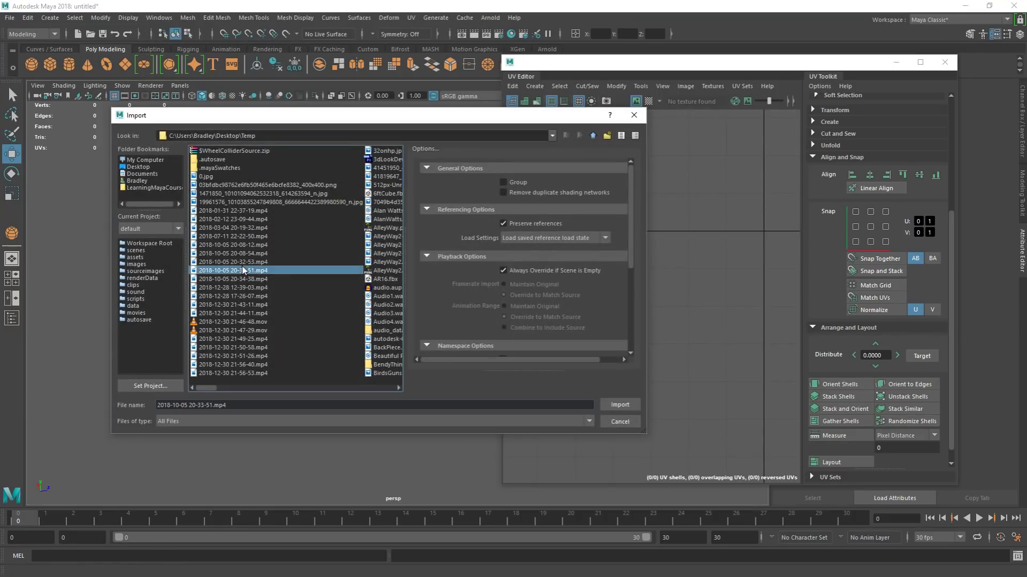
pyautogui.write('sm')
pyautogui.doubleClick(339, 253)
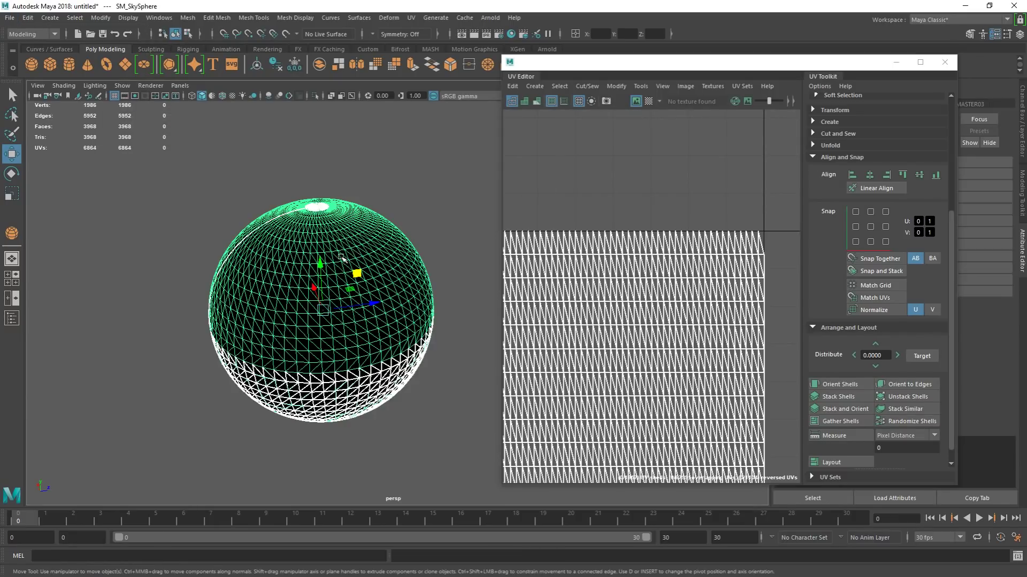
# Clear the selection on the imported sky sphere to view its shaded exterior
pyautogui.scroll(2, 363, 267)
pyautogui.keyDown('alt'); pyautogui.moveTo(364, 266); pyautogui.dragTo(368, 235); pyautogui.keyUp('alt')
pyautogui.moveTo(350, 209); pyautogui.dragTo(394, 195, button='right')
pyautogui.click(396, 198)
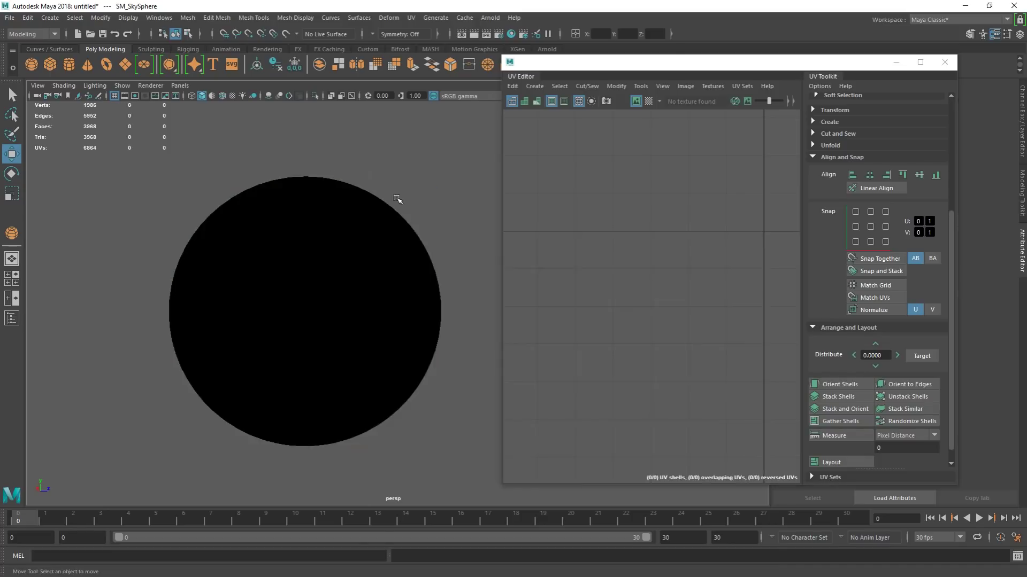
# Select the upper hemisphere's whole UV shell on SM_SkySphere and move it to the right of the 0–1 tile
pyautogui.click(315, 297)
pyautogui.keyDown('alt'); pyautogui.moveTo(382, 334); pyautogui.dragTo(362, 314); pyautogui.keyUp('alt')
pyautogui.moveTo(558, 288); pyautogui.dragTo(512, 272, button='right')
pyautogui.click(623, 270)
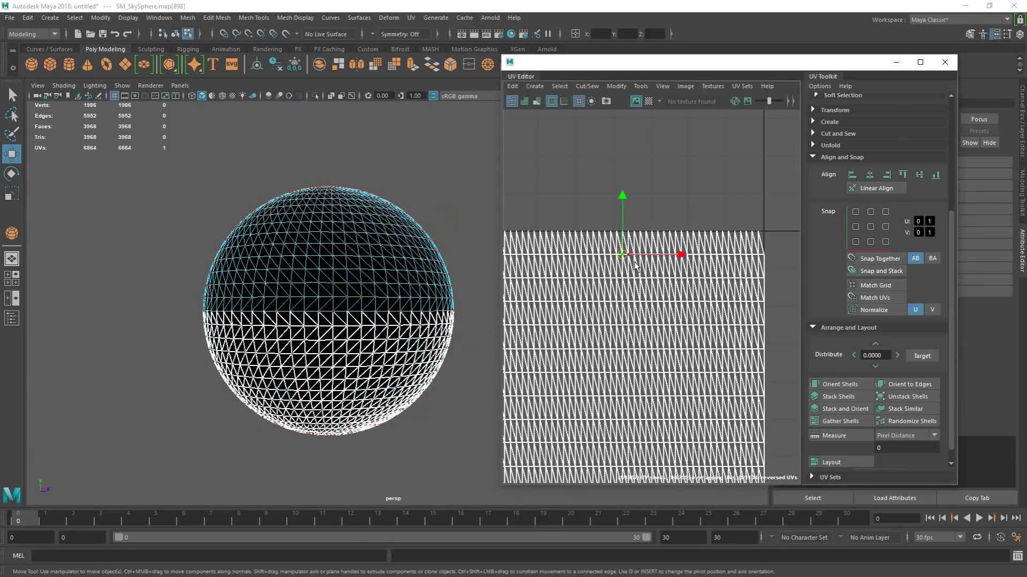
pyautogui.press('f')
pyautogui.keyDown('alt'); pyautogui.moveTo(624, 314); pyautogui.dragTo(601, 272, button='middle'); pyautogui.keyUp('alt')
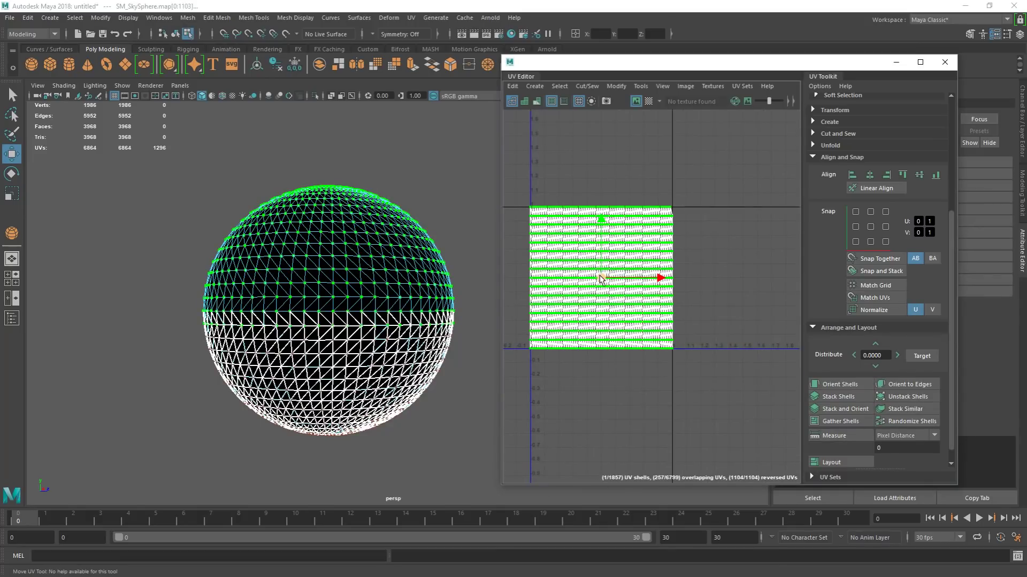
pyautogui.moveTo(600, 277); pyautogui.dragTo(770, 274)
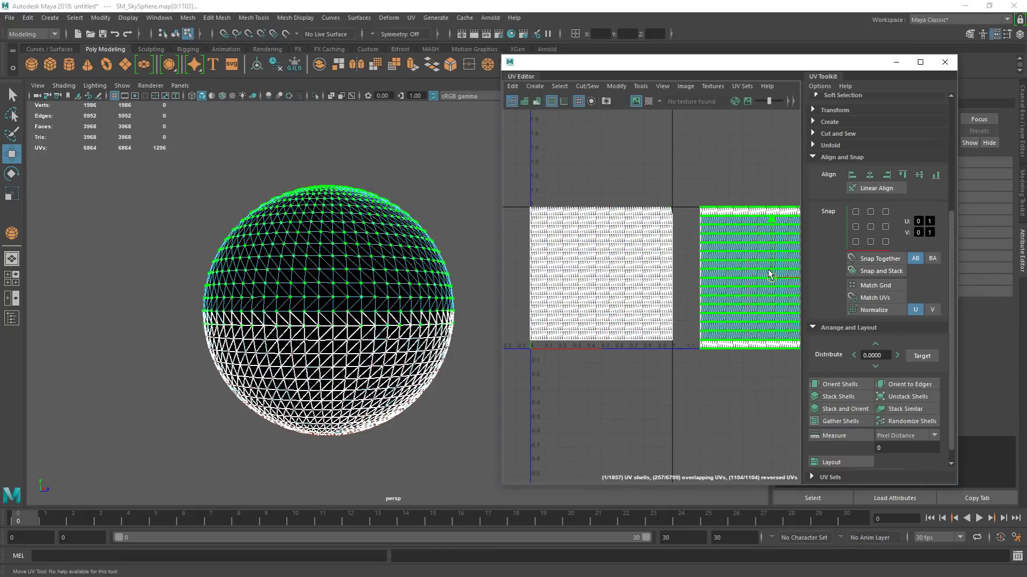
# Select all faces of the UV shell placed beside the 0–1 tile and inspect where they lie on the sphere
pyautogui.keyDown('alt'); pyautogui.moveTo(365, 259); pyautogui.dragTo(384, 238); pyautogui.keyUp('alt')
pyautogui.moveTo(663, 64); pyautogui.dragTo(655, 66)
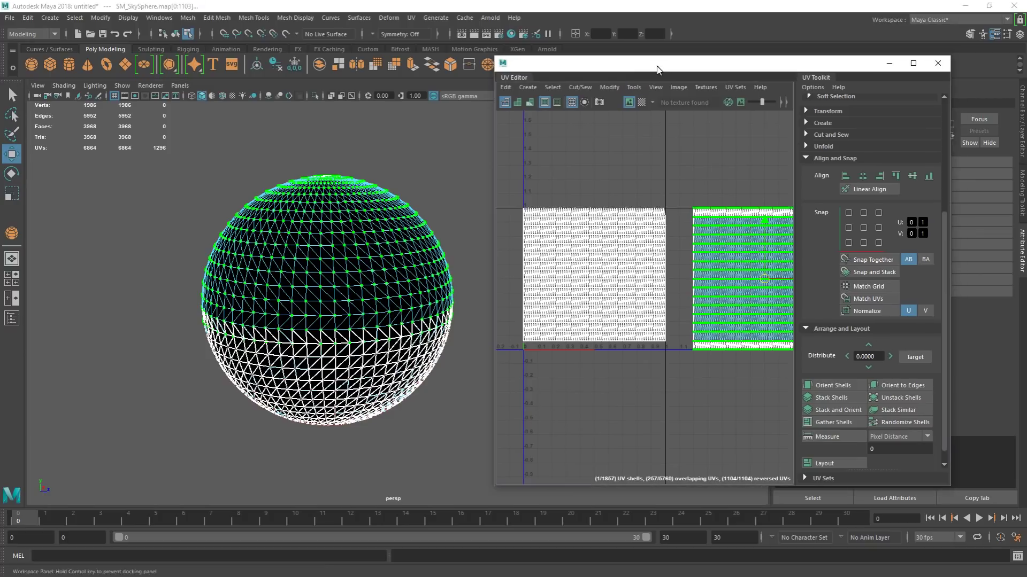
pyautogui.keyDown('alt'); pyautogui.moveTo(694, 149); pyautogui.dragTo(677, 129, button='middle'); pyautogui.keyUp('alt')
pyautogui.scroll(-2, 672, 166)
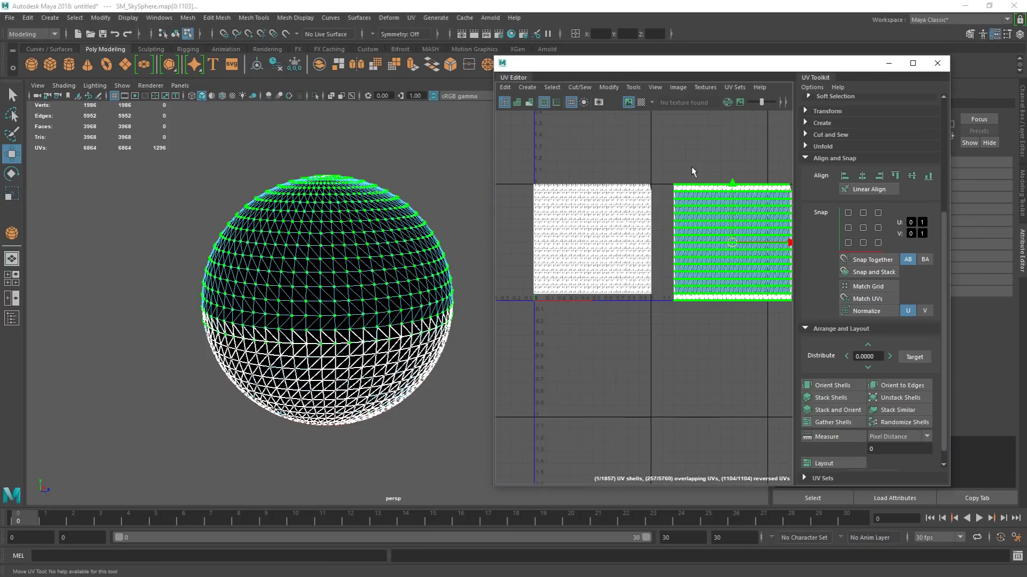
pyautogui.keyDown('alt'); pyautogui.moveTo(692, 166); pyautogui.dragTo(663, 167, button='middle'); pyautogui.keyUp('alt')
pyautogui.rightClick(654, 170)
pyautogui.click(654, 199)
pyautogui.moveTo(633, 170); pyautogui.dragTo(792, 334)
pyautogui.keyDown('alt'); pyautogui.moveTo(416, 292); pyautogui.dragTo(390, 309); pyautogui.keyUp('alt')
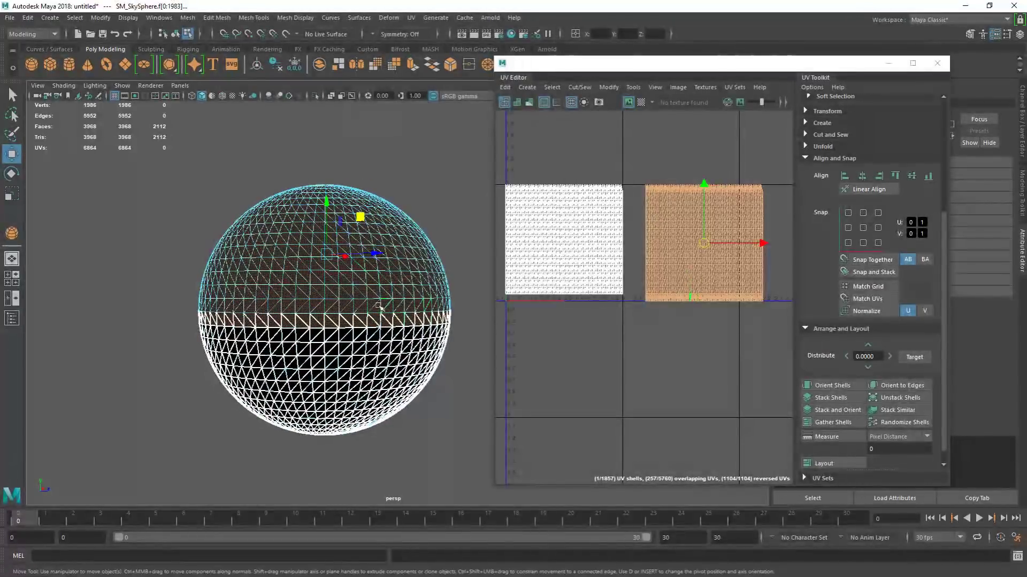
# Widen the UV Editor and select all the faces whose UVs remain inside the 0–1 tile
pyautogui.click(552, 327)
pyautogui.moveTo(495, 184)
pyautogui.mouseDown()
pyautogui.moveTo(555, 271)
pyautogui.moveTo(477, 229)
pyautogui.moveTo(483, 174)
pyautogui.mouseUp()
pyautogui.moveTo(603, 330); pyautogui.dragTo(610, 332)
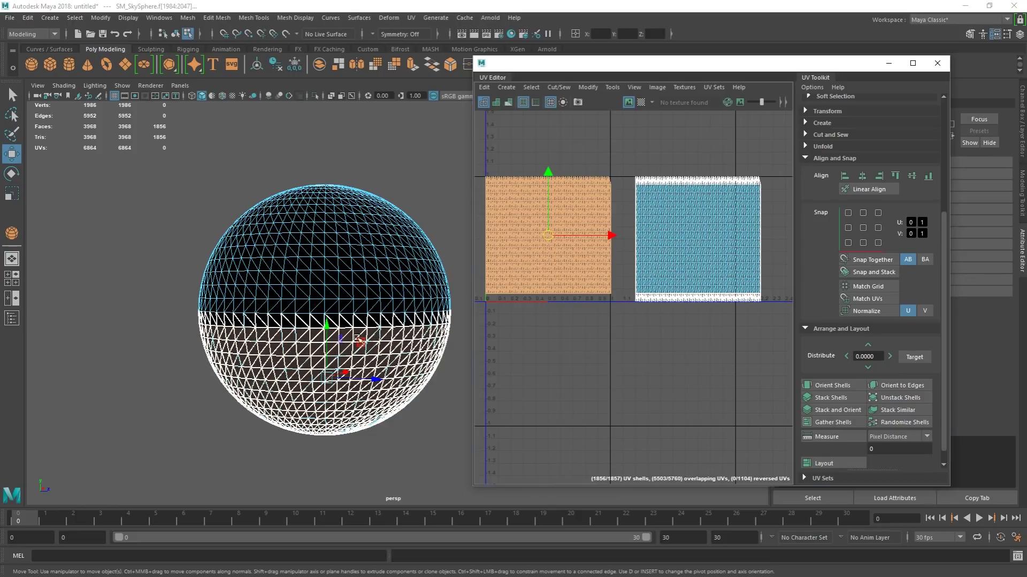
# Try moving the upper hemisphere's UV shell back onto the 0–1 tile and undo that move
pyautogui.moveTo(634, 193); pyautogui.dragTo(720, 189, button='right')
pyautogui.moveTo(616, 151); pyautogui.dragTo(791, 336)
pyautogui.moveTo(761, 241); pyautogui.dragTo(617, 246)
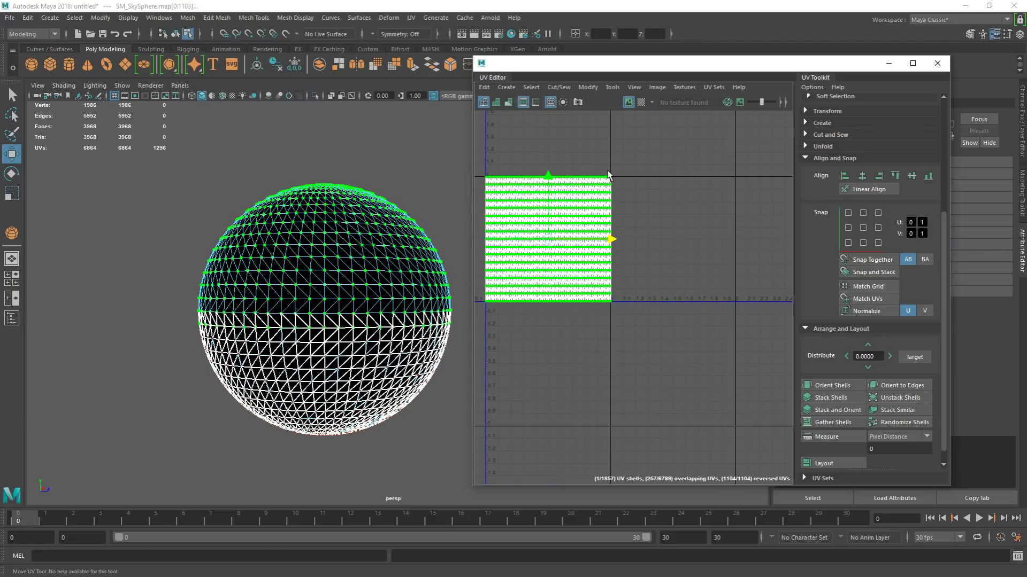
pyautogui.hotkey('ctrl', 'z')
# Select a single edge on the vertical UV seam running down the upper hemisphere
pyautogui.keyDown('alt'); pyautogui.moveTo(353, 196); pyautogui.dragTo(481, 214); pyautogui.keyUp('alt')
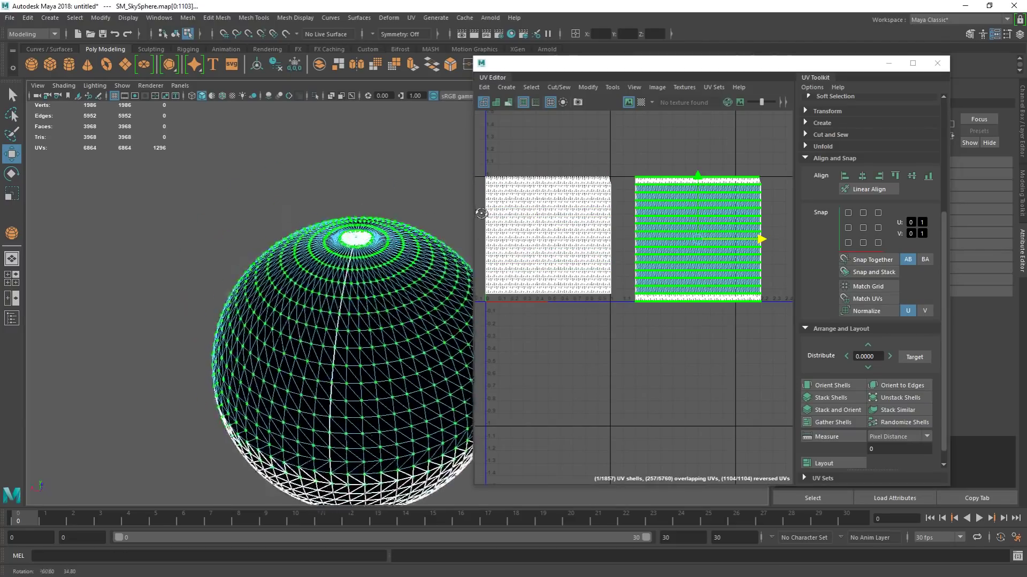
pyautogui.scroll(3, 405, 251)
pyautogui.keyDown('alt'); pyautogui.moveTo(315, 208); pyautogui.dragTo(329, 230); pyautogui.keyUp('alt')
pyautogui.scroll(2, 337, 241)
pyautogui.keyDown('alt'); pyautogui.moveTo(367, 278); pyautogui.dragTo(370, 184, button='middle'); pyautogui.keyUp('alt')
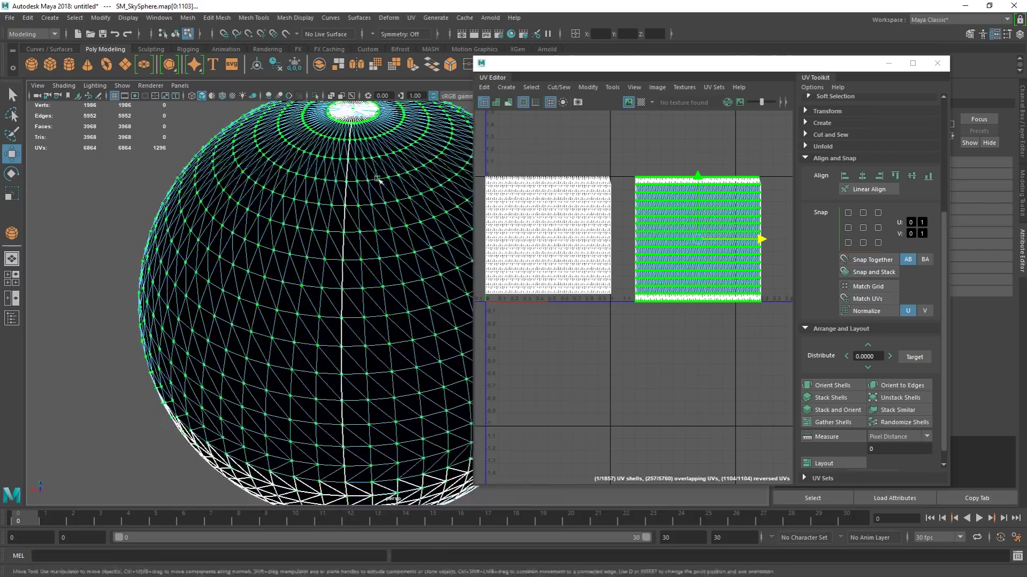
pyautogui.moveTo(368, 185); pyautogui.dragTo(367, 151, button='right')
pyautogui.click(347, 224)
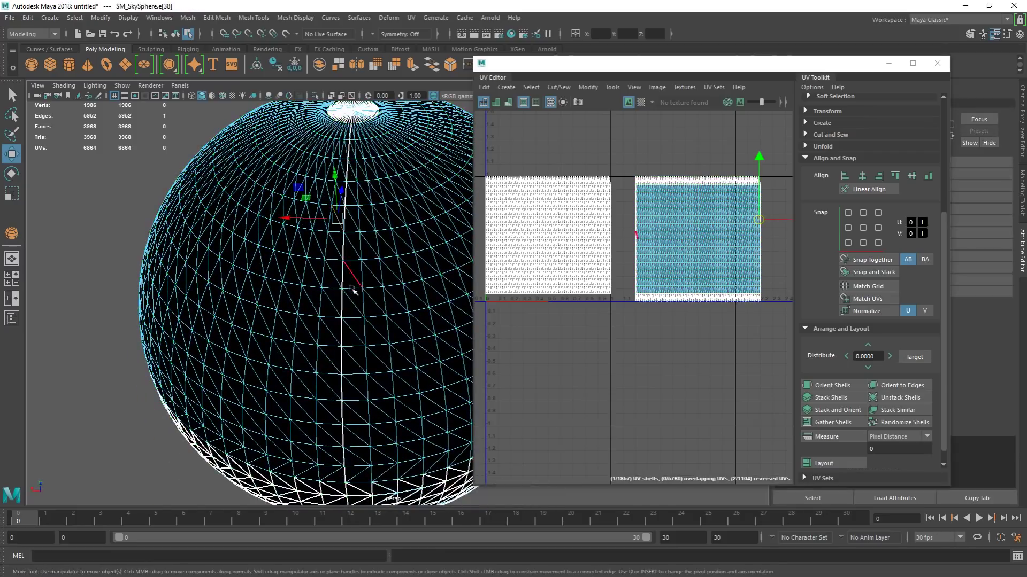
# Examine the triangle fan around the sphere's upper pole and compare it with the topmost row of UV triangles
pyautogui.keyDown('alt'); pyautogui.moveTo(353, 366); pyautogui.dragTo(338, 334); pyautogui.keyUp('alt')
pyautogui.scroll(5, 338, 321)
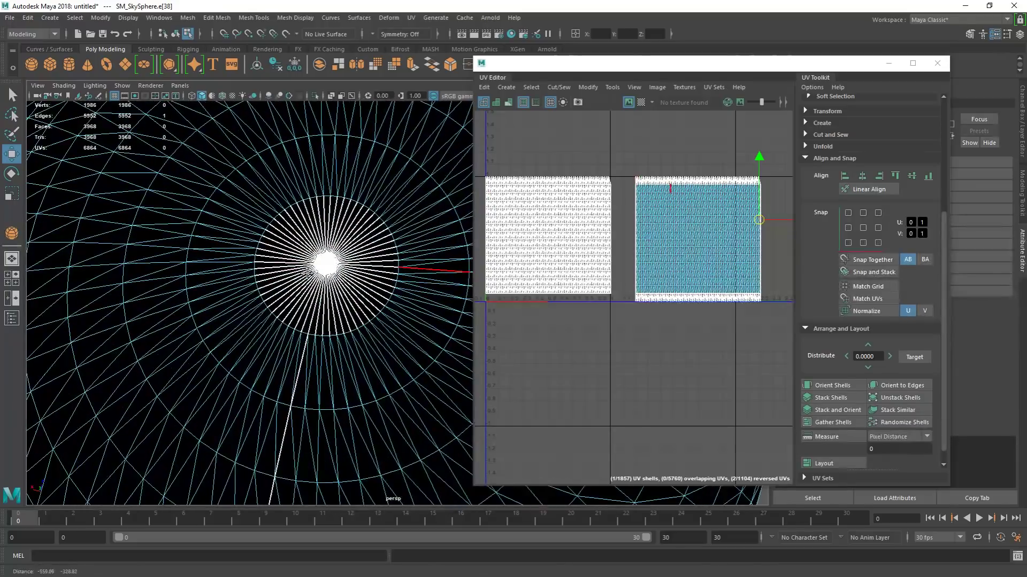
pyautogui.moveTo(338, 230); pyautogui.dragTo(339, 257, button='right')
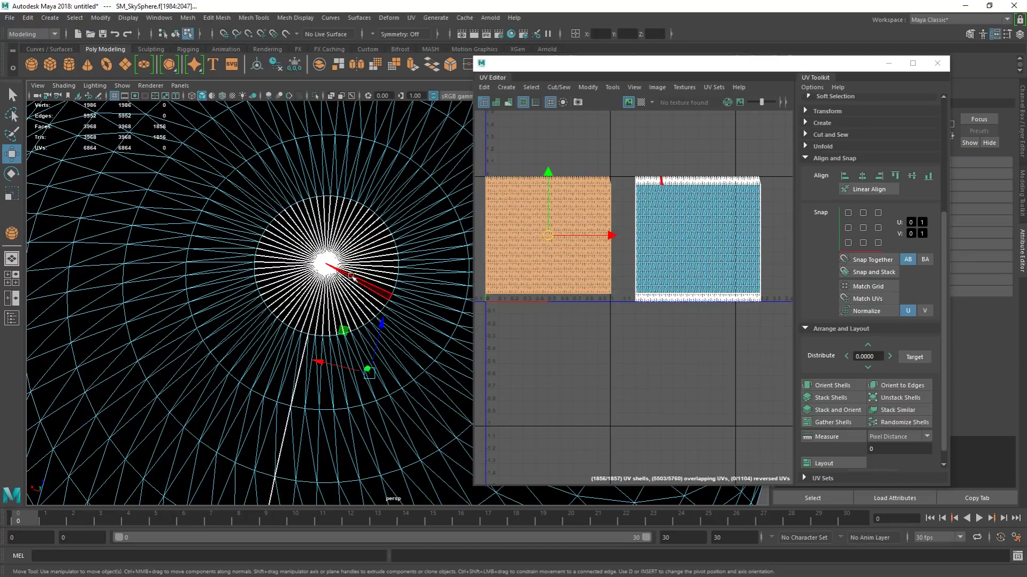
pyautogui.scroll(10, 554, 242)
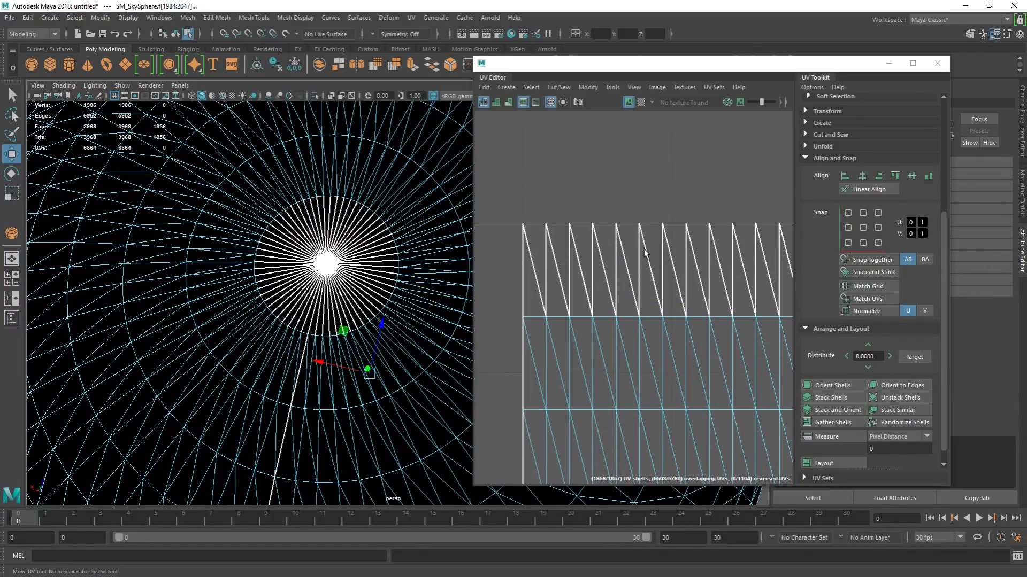
pyautogui.scroll(-8, 343, 263)
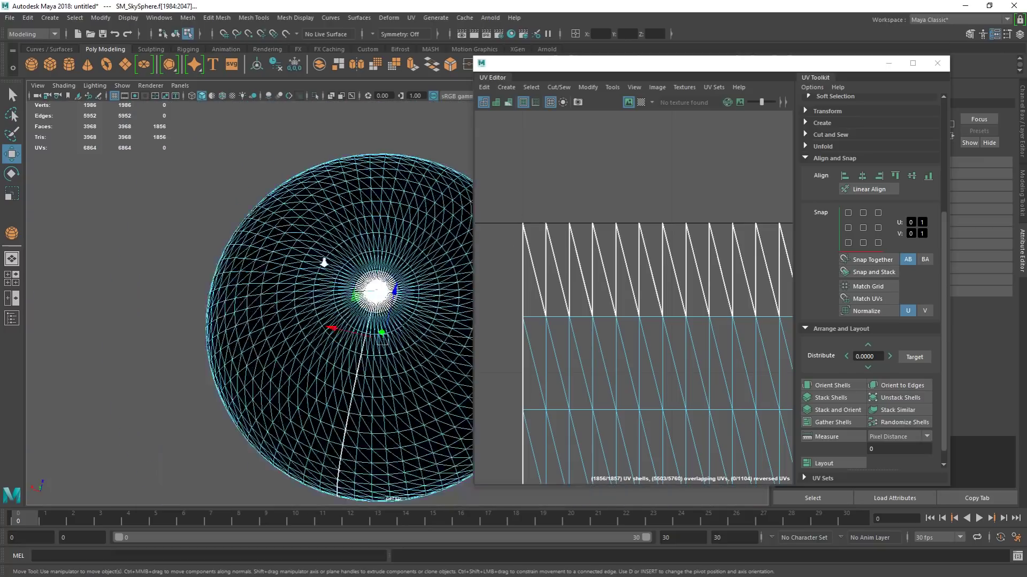
pyautogui.keyDown('alt'); pyautogui.moveTo(323, 264); pyautogui.dragTo(310, 233); pyautogui.keyUp('alt')
pyautogui.keyDown('alt'); pyautogui.moveTo(310, 233); pyautogui.dragTo(315, 315, button='middle'); pyautogui.keyUp('alt')
pyautogui.scroll(8, 347, 230)
pyautogui.keyDown('alt'); pyautogui.moveTo(363, 198); pyautogui.dragTo(367, 252); pyautogui.keyUp('alt')
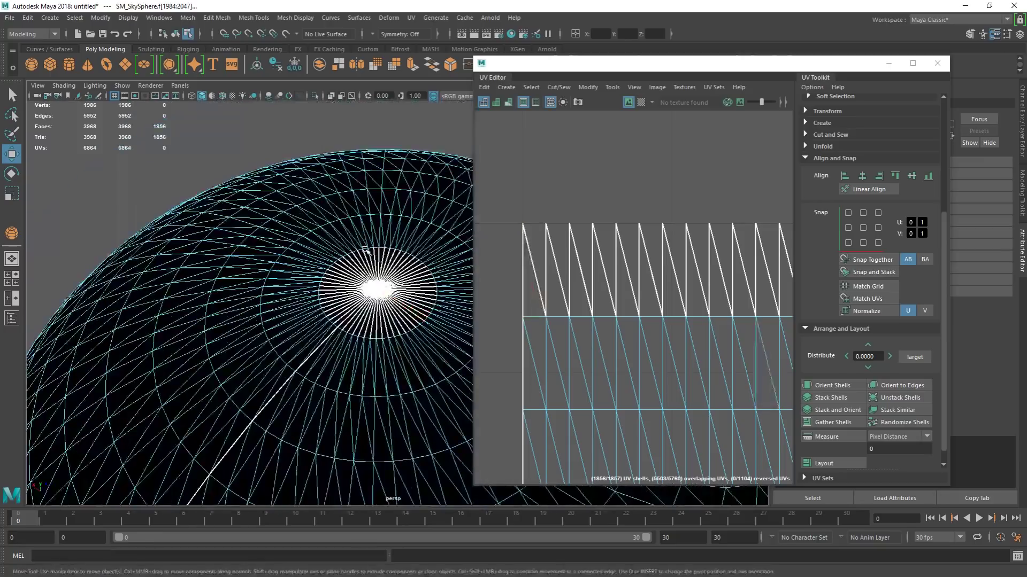
pyautogui.scroll(6, 367, 253)
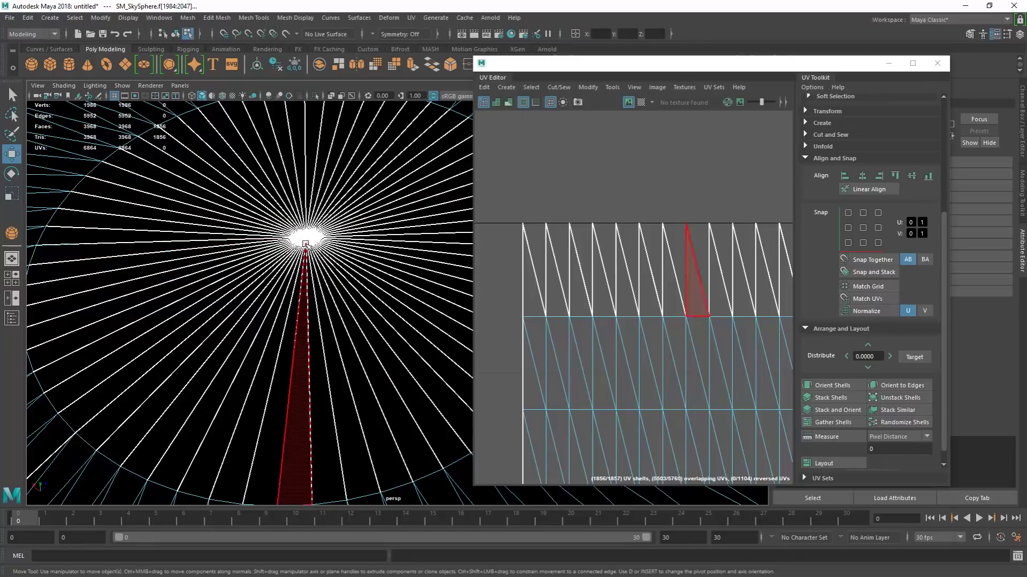
pyautogui.scroll(-4, 300, 235)
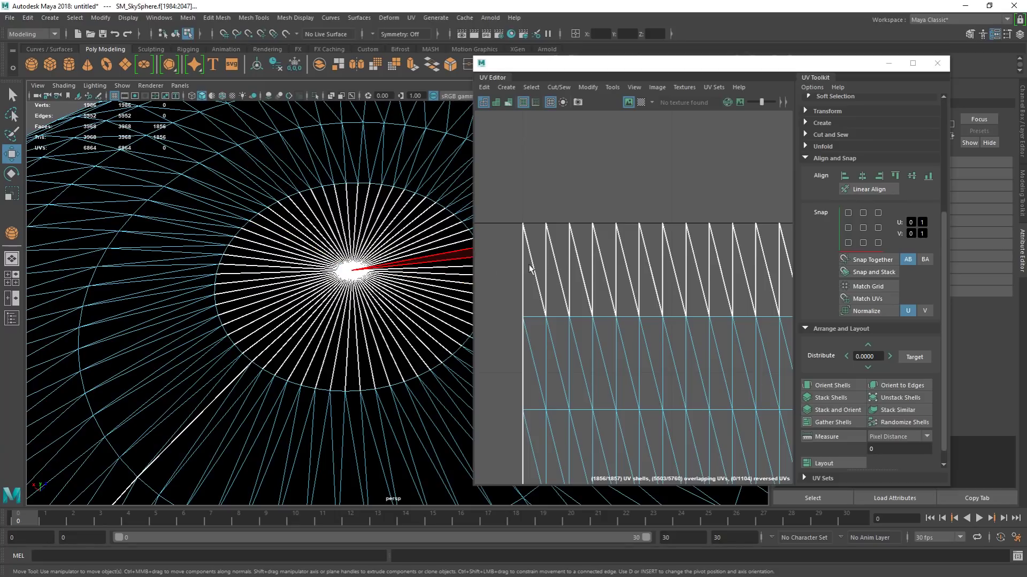
pyautogui.scroll(-5, 586, 245)
pyautogui.keyDown('alt'); pyautogui.moveTo(586, 244); pyautogui.dragTo(597, 243, button='middle'); pyautogui.keyUp('alt')
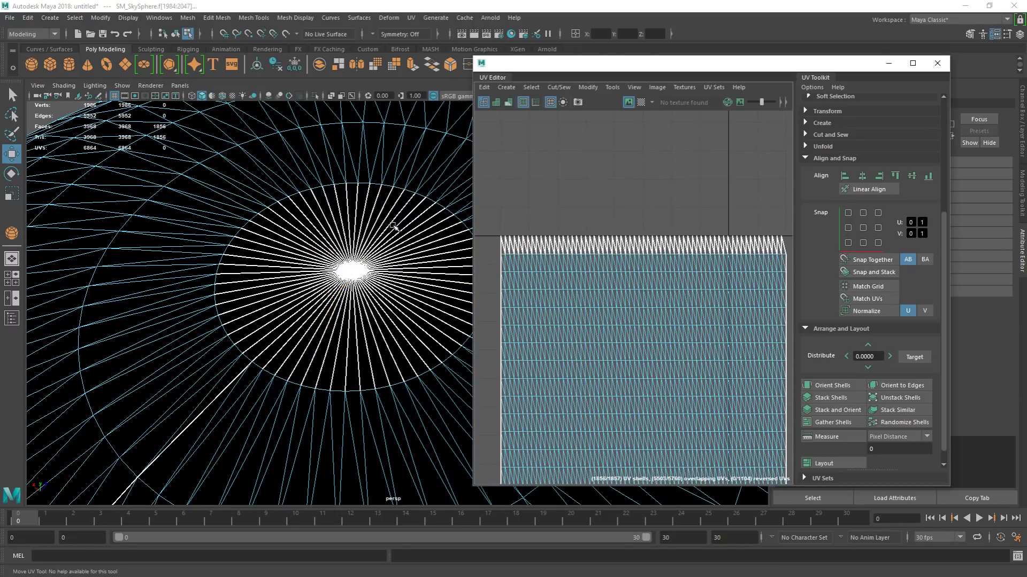
# Examine the sphere's lower pole and the equator border between the two UV halves
pyautogui.keyDown('alt'); pyautogui.moveTo(374, 270); pyautogui.dragTo(288, 182); pyautogui.keyUp('alt')
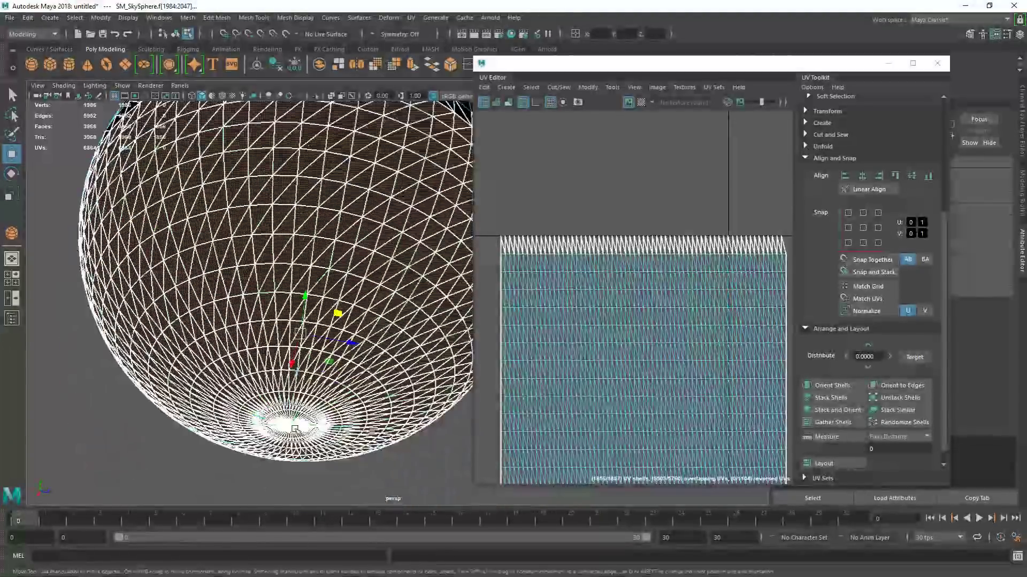
pyautogui.scroll(-3, 299, 234)
pyautogui.keyDown('alt'); pyautogui.moveTo(299, 233); pyautogui.dragTo(309, 291); pyautogui.keyUp('alt')
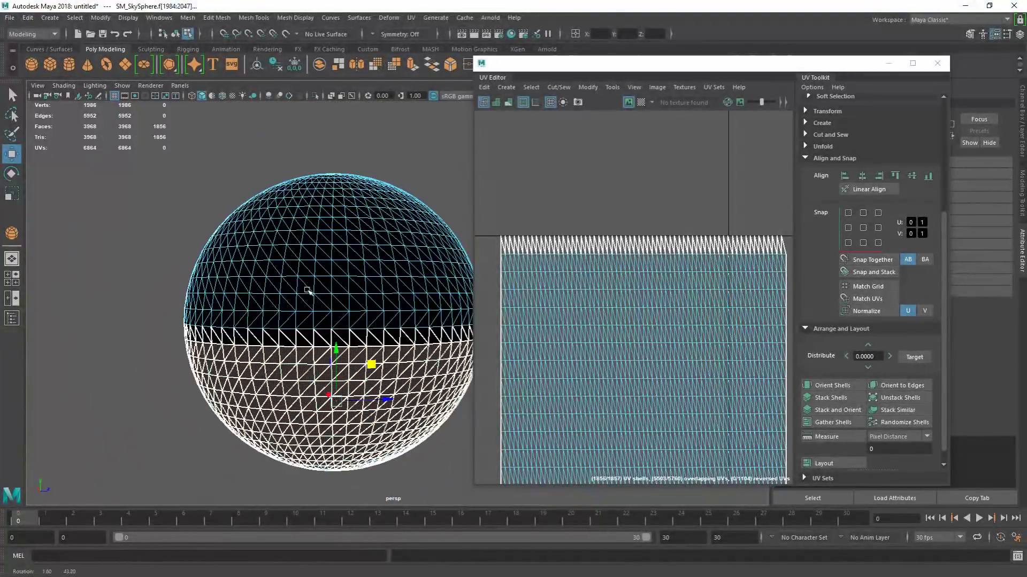
pyautogui.scroll(-2, 294, 317)
pyautogui.keyDown('alt'); pyautogui.moveTo(360, 302); pyautogui.dragTo(415, 310); pyautogui.keyUp('alt')
pyautogui.scroll(1, 398, 293)
pyautogui.keyDown('alt'); pyautogui.moveTo(383, 277); pyautogui.dragTo(348, 259, button='middle'); pyautogui.keyUp('alt')
pyautogui.scroll(-4, 597, 301)
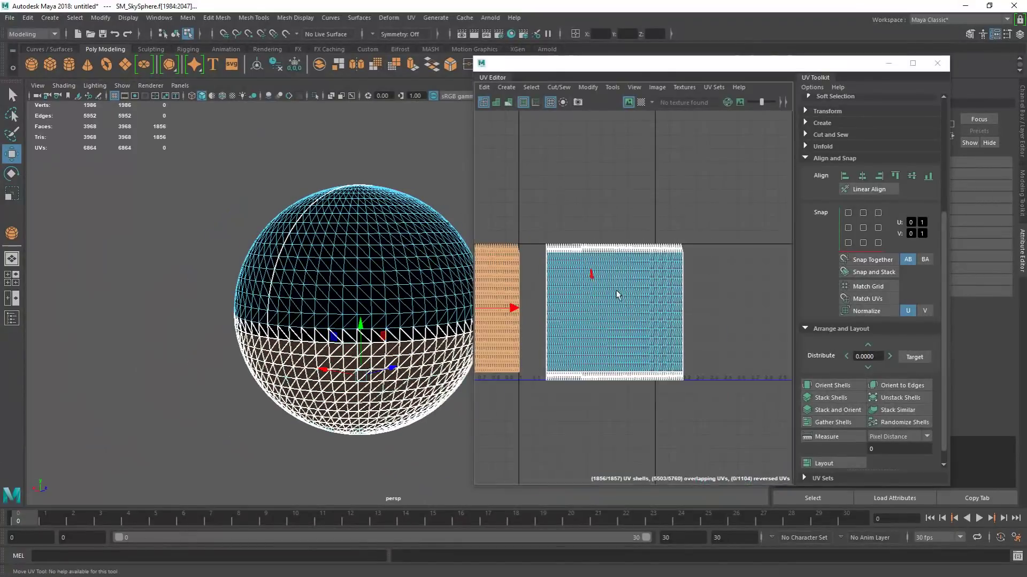
# Select the upper hemisphere's UV shell and move it horizontally back onto the 0–1 tile over the other UVs
pyautogui.keyDown('alt'); pyautogui.moveTo(616, 293); pyautogui.dragTo(682, 239, button='middle'); pyautogui.keyUp('alt')
pyautogui.moveTo(632, 232); pyautogui.dragTo(691, 228, button='right')
pyautogui.moveTo(595, 176); pyautogui.dragTo(780, 332)
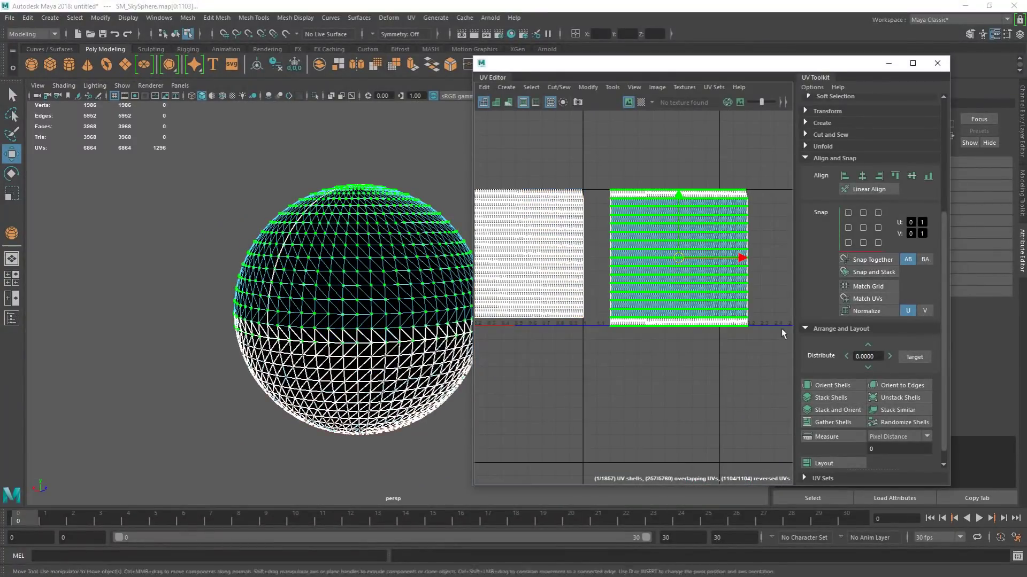
pyautogui.keyDown('alt'); pyautogui.moveTo(655, 270); pyautogui.dragTo(698, 264, button='middle'); pyautogui.keyUp('alt')
pyautogui.scroll(-3, 698, 264)
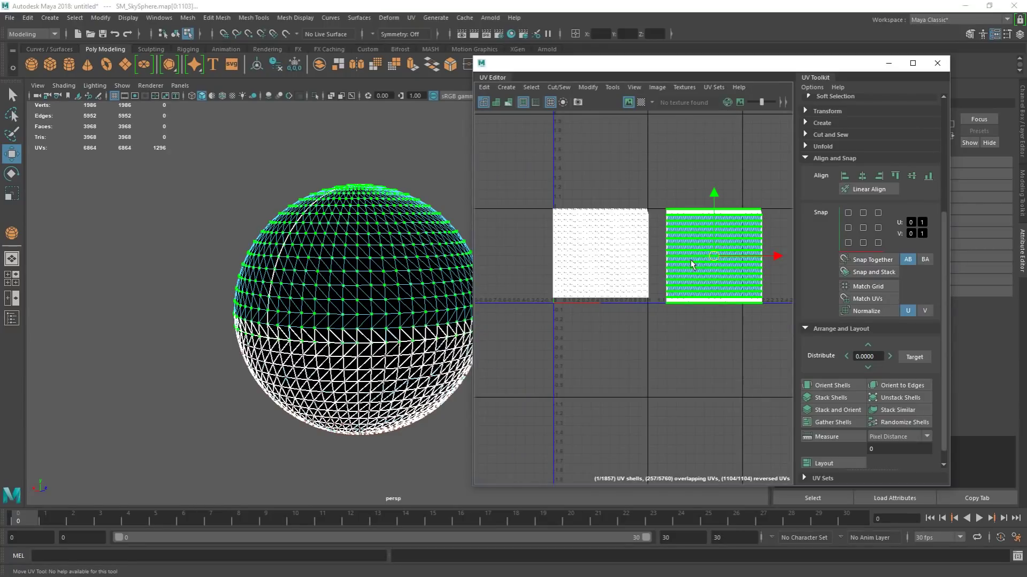
pyautogui.moveTo(778, 257); pyautogui.dragTo(664, 257)
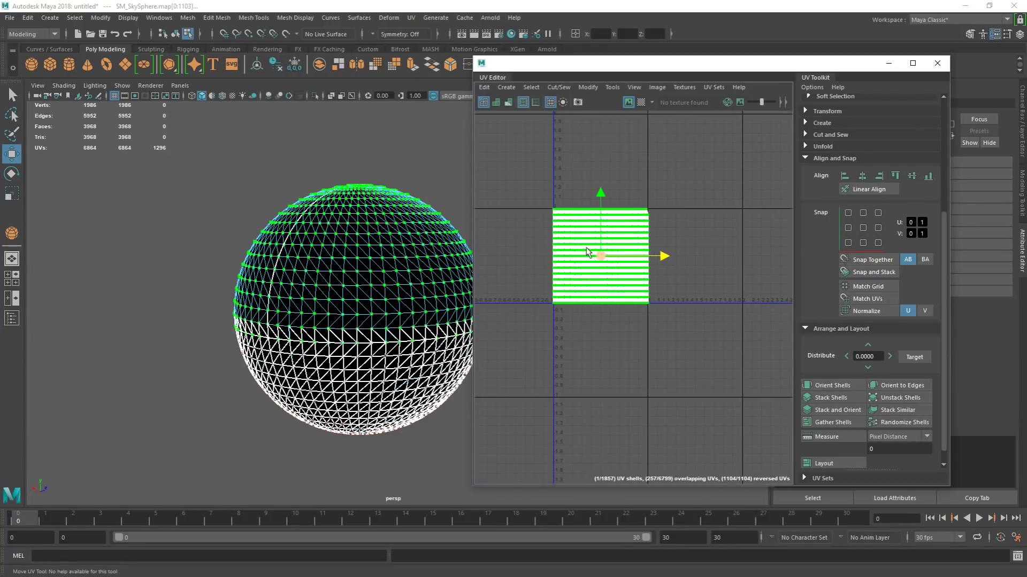
# Clear the UV selection to view the overlapping layout filling the 0–1 tile
pyautogui.scroll(4, 595, 229)
pyautogui.scroll(-3, 571, 324)
pyautogui.keyDown('alt'); pyautogui.moveTo(571, 324); pyautogui.dragTo(630, 309, button='middle'); pyautogui.keyUp('alt')
pyautogui.click(573, 273)
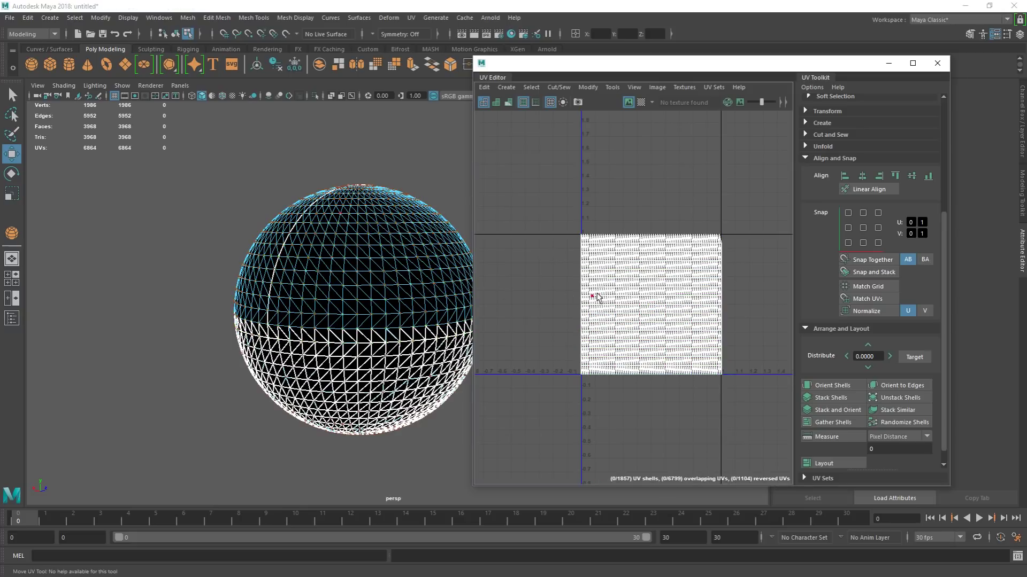
pyautogui.click(608, 331)
# Compare the side edges of the UV layout with the vertical seam and upper pole on the sphere
pyautogui.keyDown('alt'); pyautogui.moveTo(315, 290); pyautogui.dragTo(389, 335); pyautogui.keyUp('alt')
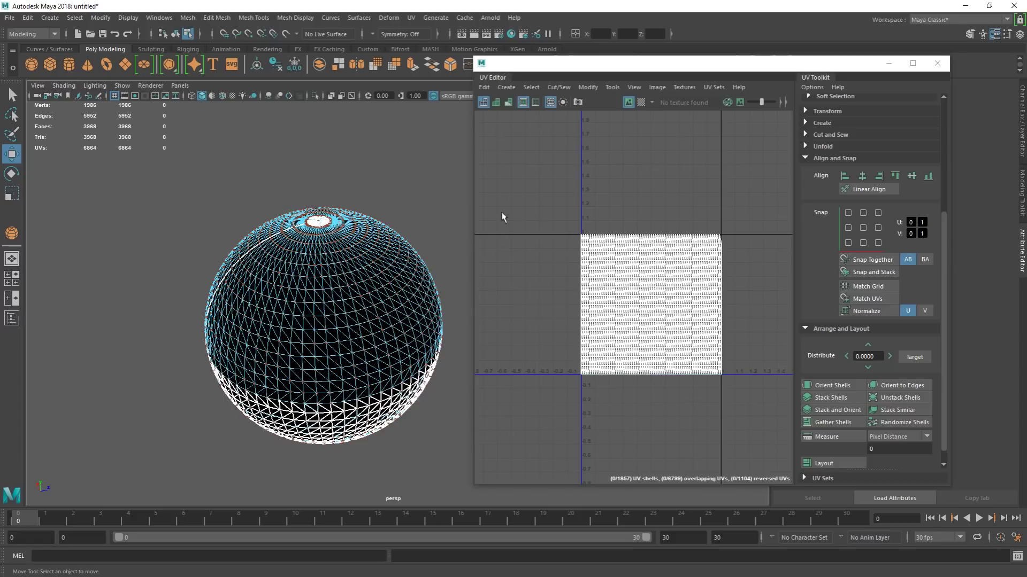
pyautogui.scroll(6, 561, 206)
pyautogui.keyDown('alt'); pyautogui.moveTo(708, 275); pyautogui.dragTo(568, 207, button='middle'); pyautogui.keyUp('alt')
pyautogui.scroll(-2, 557, 202)
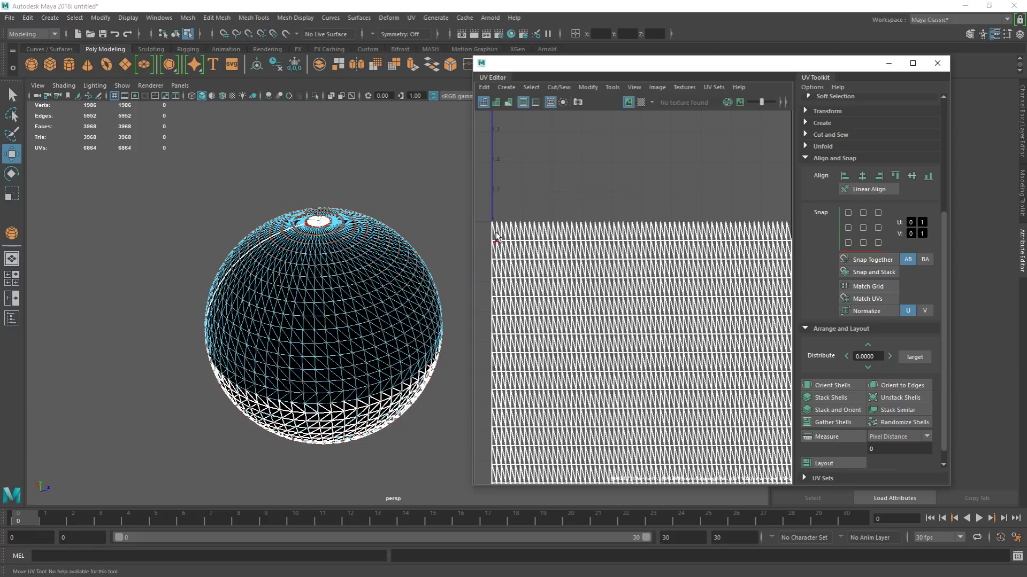
pyautogui.keyDown('alt'); pyautogui.moveTo(756, 213); pyautogui.dragTo(675, 233, button='middle'); pyautogui.keyUp('alt')
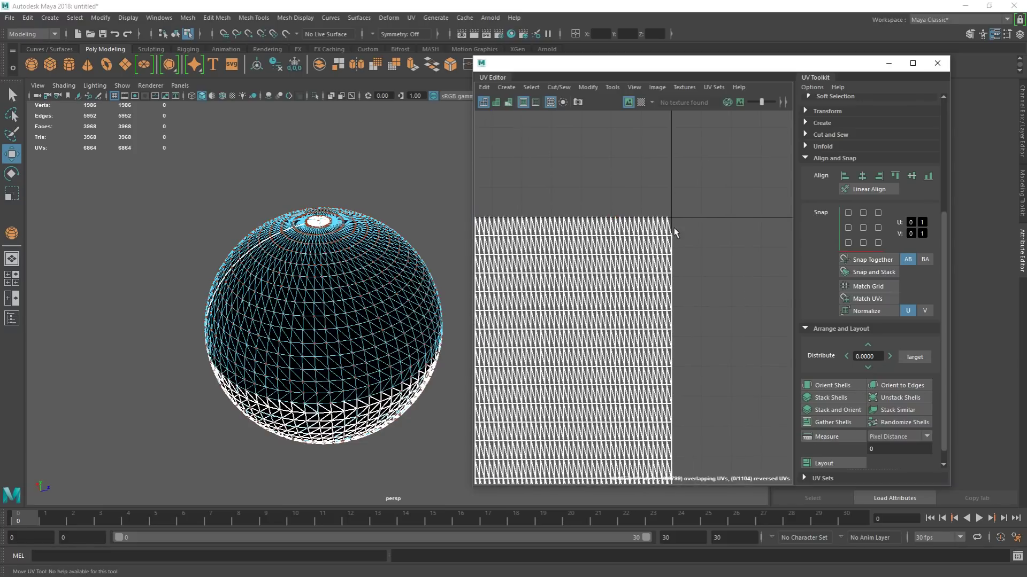
pyautogui.scroll(-1, 568, 218)
pyautogui.keyDown('alt'); pyautogui.moveTo(320, 227); pyautogui.dragTo(382, 247); pyautogui.keyUp('alt')
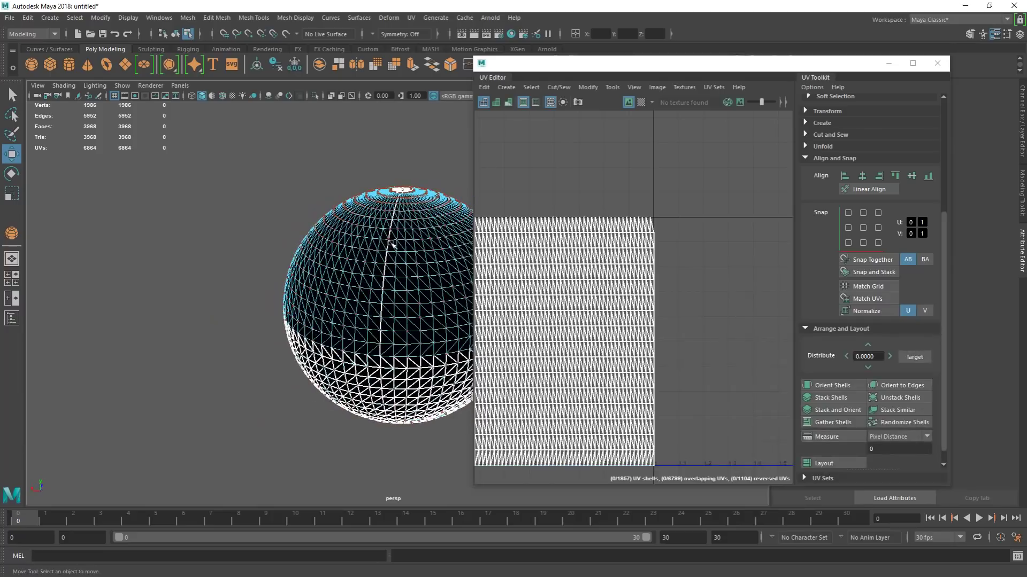
# Compare the full 0–1 UV layout with the sphere's upper hemisphere, vertical seam and upper pole from several angles
pyautogui.keyDown('alt'); pyautogui.moveTo(584, 258); pyautogui.dragTo(725, 278, button='middle'); pyautogui.keyUp('alt')
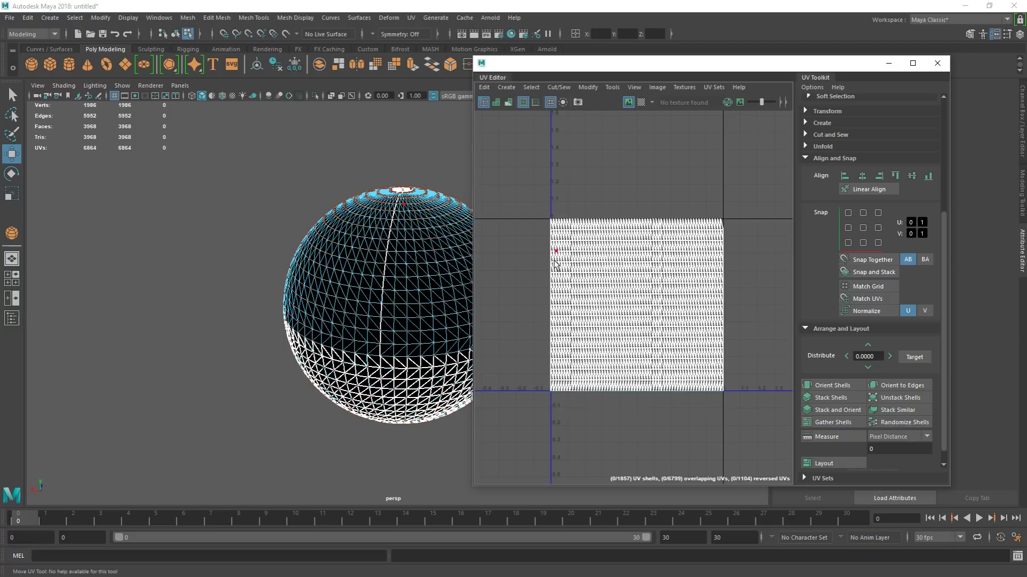
pyautogui.scroll(-1, 377, 236)
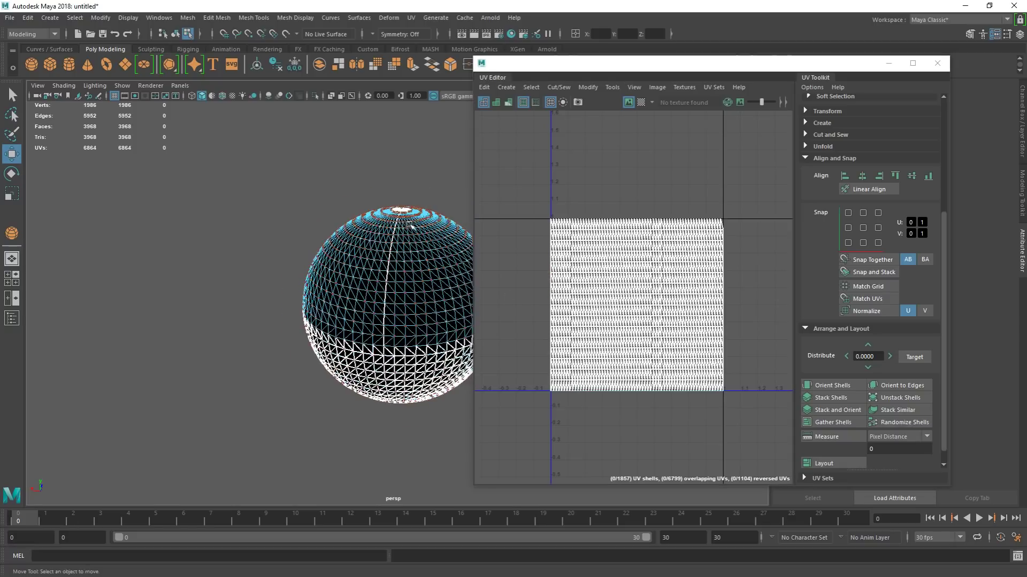
pyautogui.keyDown('alt'); pyautogui.moveTo(378, 236); pyautogui.dragTo(328, 244, button='middle'); pyautogui.keyUp('alt')
pyautogui.keyDown('alt'); pyautogui.moveTo(390, 237); pyautogui.dragTo(347, 231); pyautogui.keyUp('alt')
pyautogui.scroll(3, 345, 251)
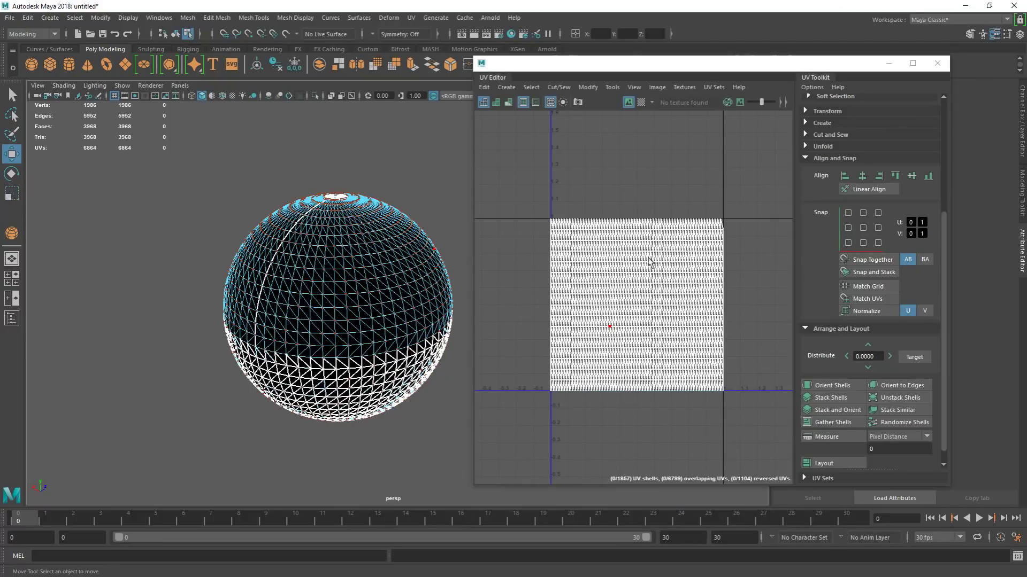
pyautogui.scroll(-1, 352, 215)
pyautogui.keyDown('alt'); pyautogui.moveTo(351, 215); pyautogui.dragTo(288, 206); pyautogui.keyUp('alt')
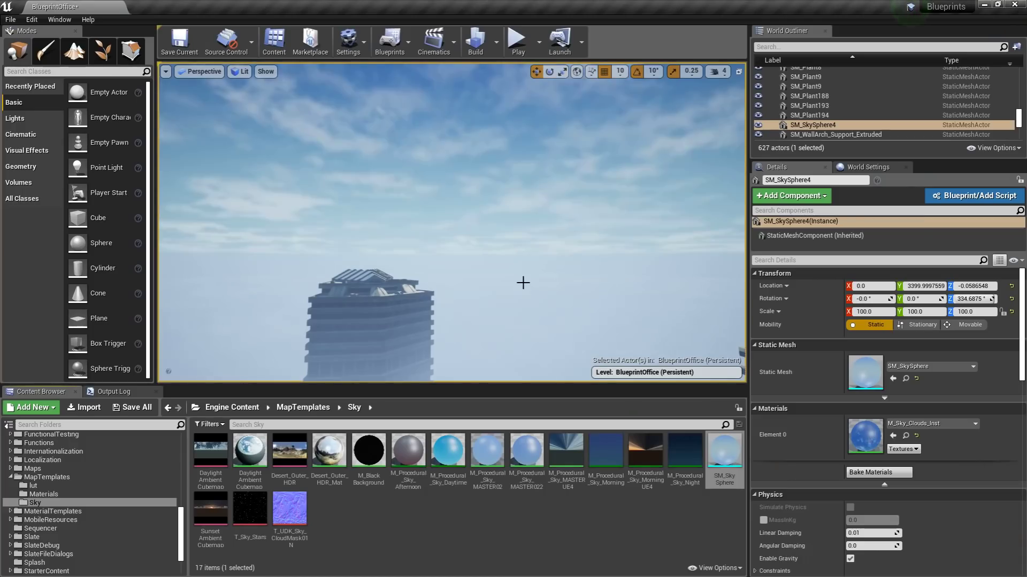
# Switch to Unreal Editor and undo the recent edits back through the deletion of the background cityscape actors
pyautogui.moveTo(522, 282); pyautogui.dragTo(392, 175, button='right')
pyautogui.press('s')
pyautogui.press('w')
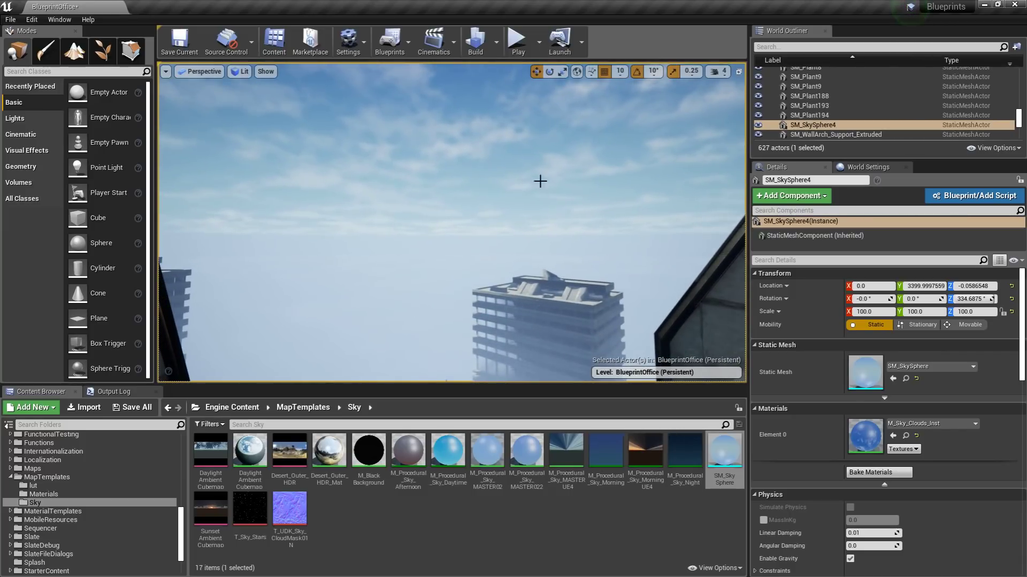
pyautogui.hotkey('ctrl', 'z')
pyautogui.hotkey('ctrl', 'z')
pyautogui.hotkey('ctrl', 'z')
pyautogui.hotkey('ctrl', 'z')
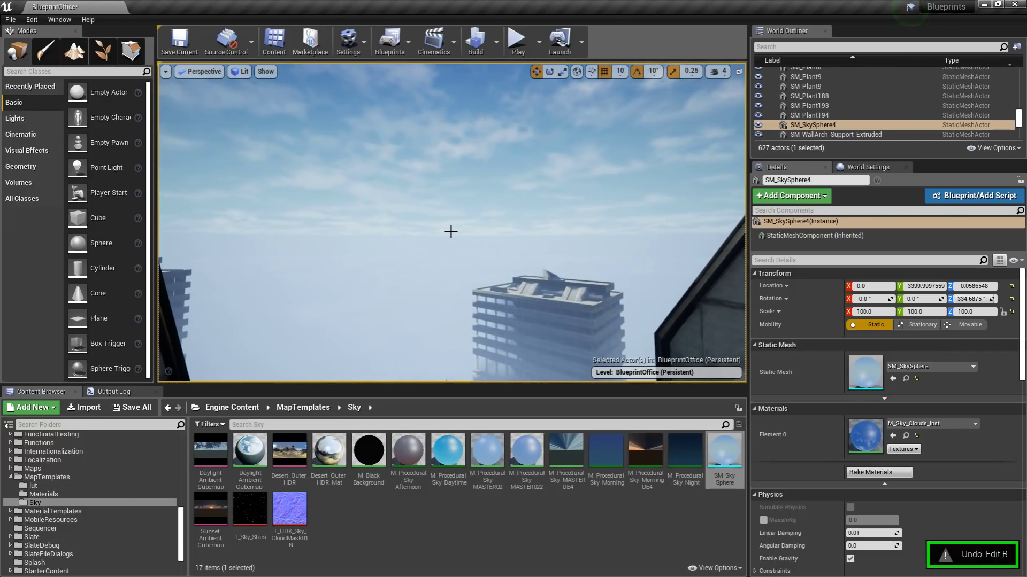
pyautogui.hotkey('ctrl', 'z')
pyautogui.hotkey('ctrl', 'z')
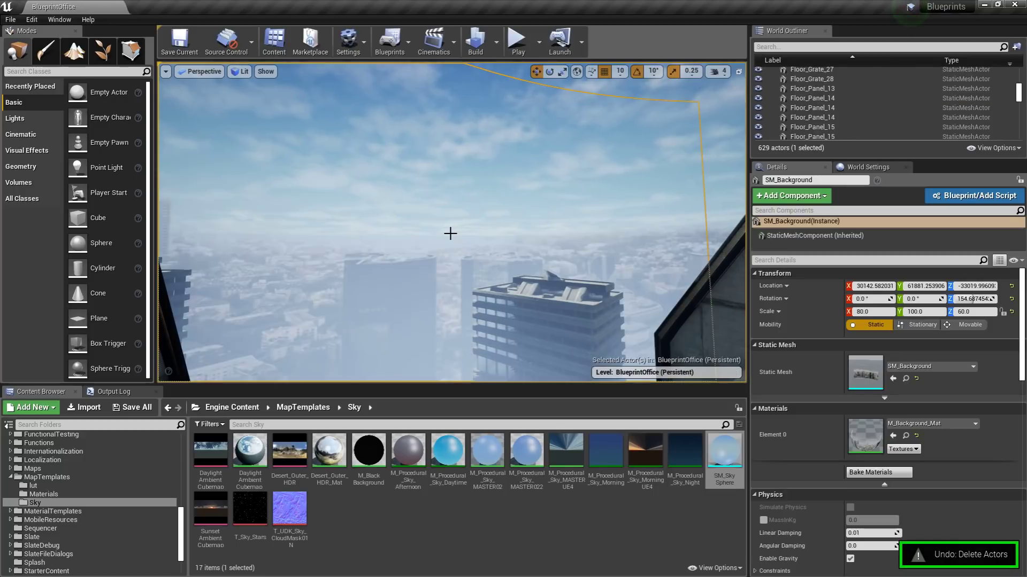
# Look over the city skyline beneath the clouds and select the nearby flat-roofed building, Building_01d
pyautogui.moveTo(454, 239); pyautogui.dragTo(413, 298, button='right')
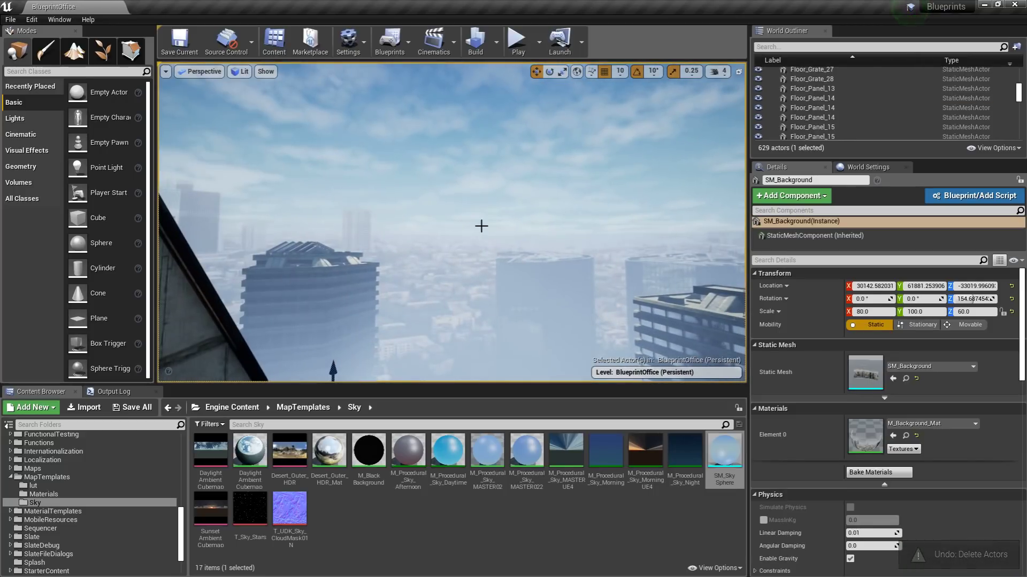
pyautogui.moveTo(481, 225); pyautogui.dragTo(508, 190, button='right')
pyautogui.click(594, 277)
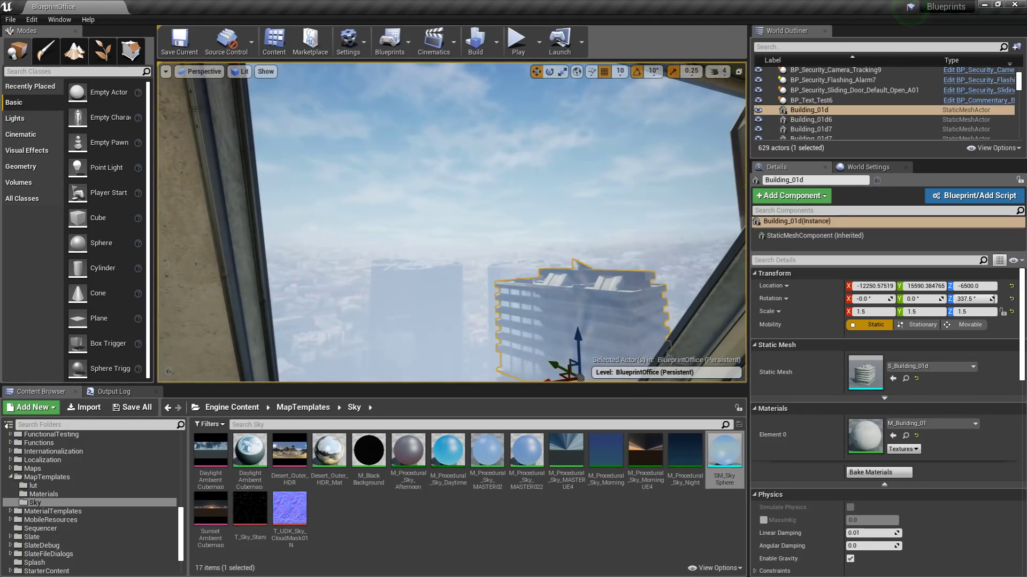